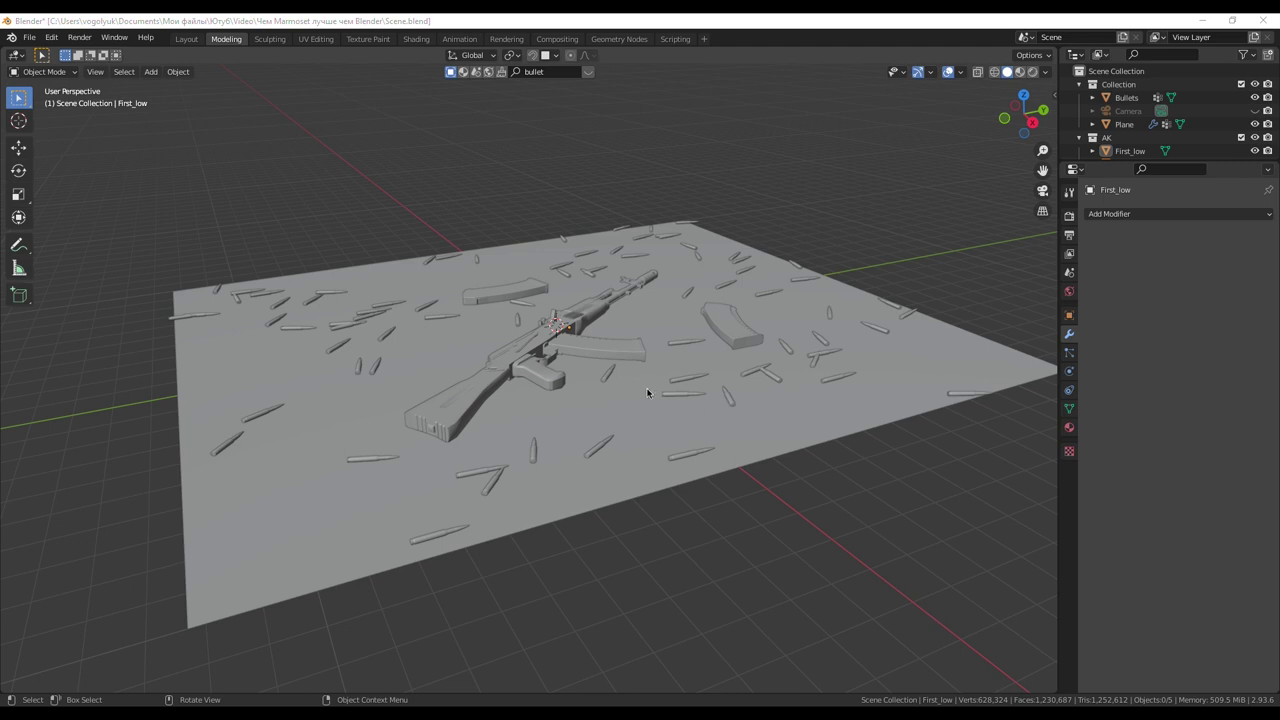
- Select the rifle model in the solid-shaded AK scene
left_click_drag(615, 357, 570, 403)
- Select the rifle and frame the view on it
middle_click_drag(570, 403, 525, 378)
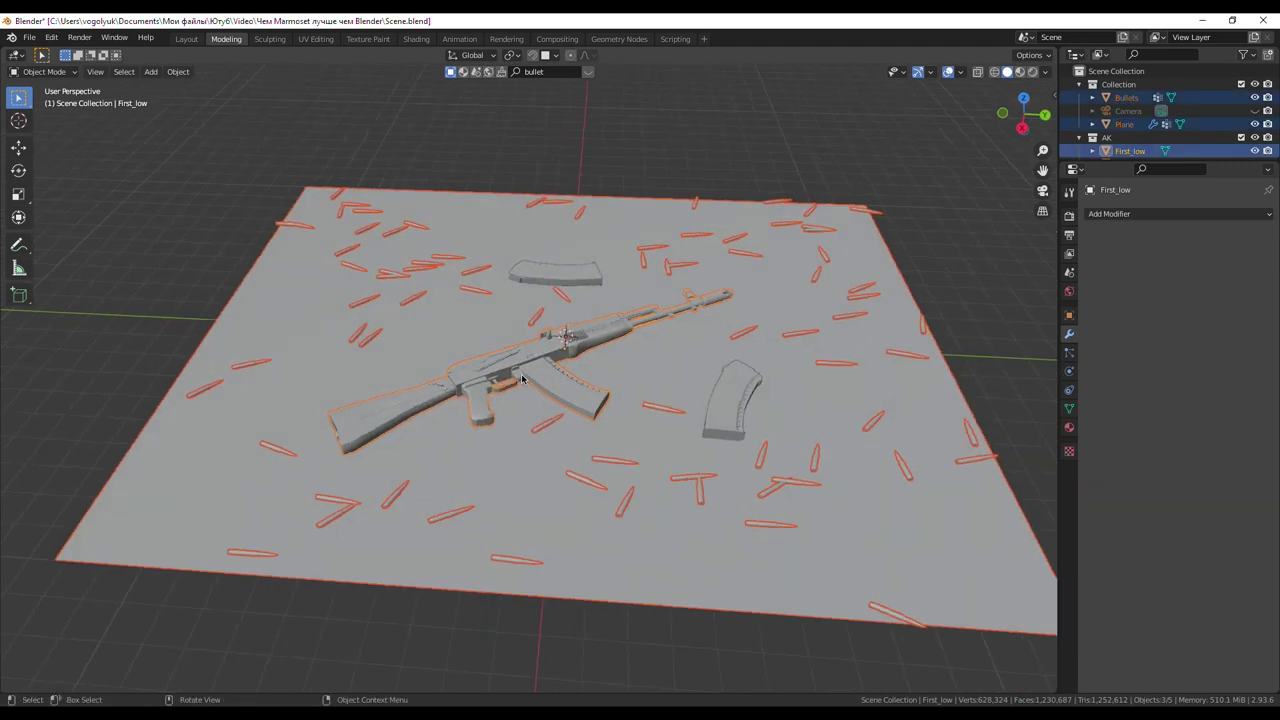
left_click(525, 378)
left_click(518, 366)
key("KP_Decimal")
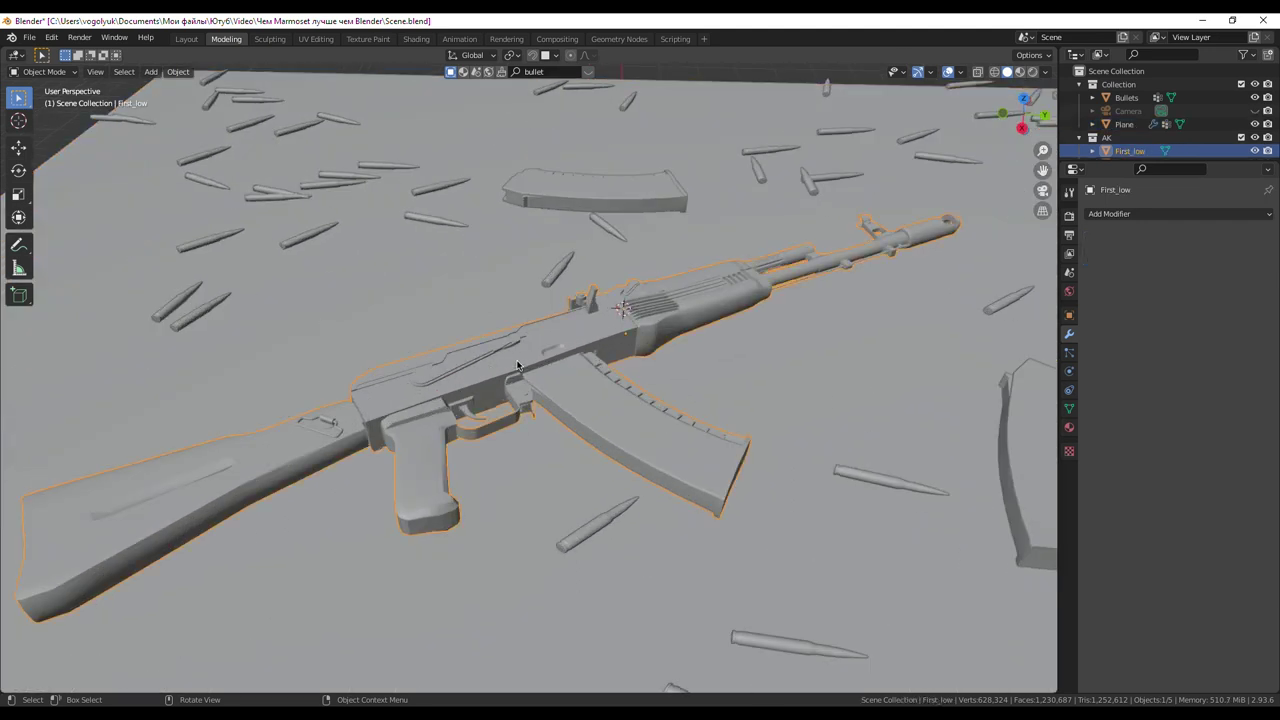
scroll(518, 366, "down", 2)
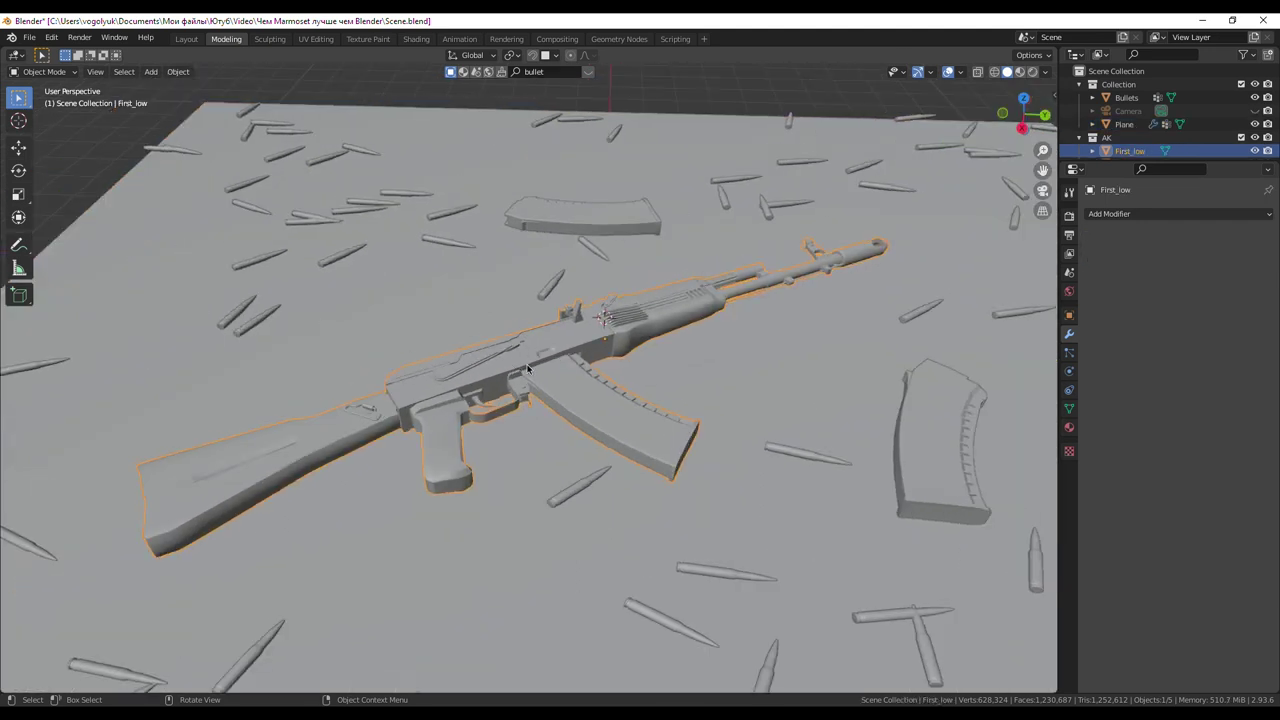
scroll(541, 370, "down", 2)
scroll(541, 370, "down", 3)
scroll(541, 370, "up", 3)
- Select the bullets and floor plane, then show the Eevee render settings
left_click(715, 424)
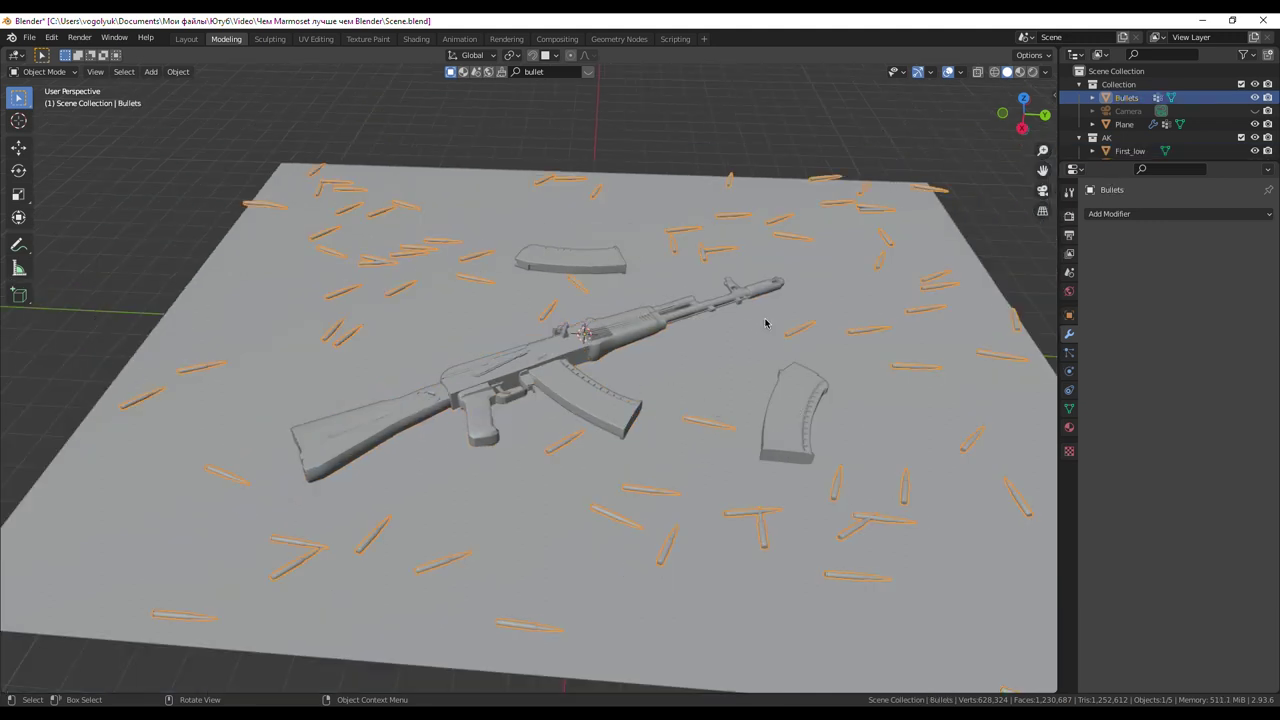
left_click(722, 357)
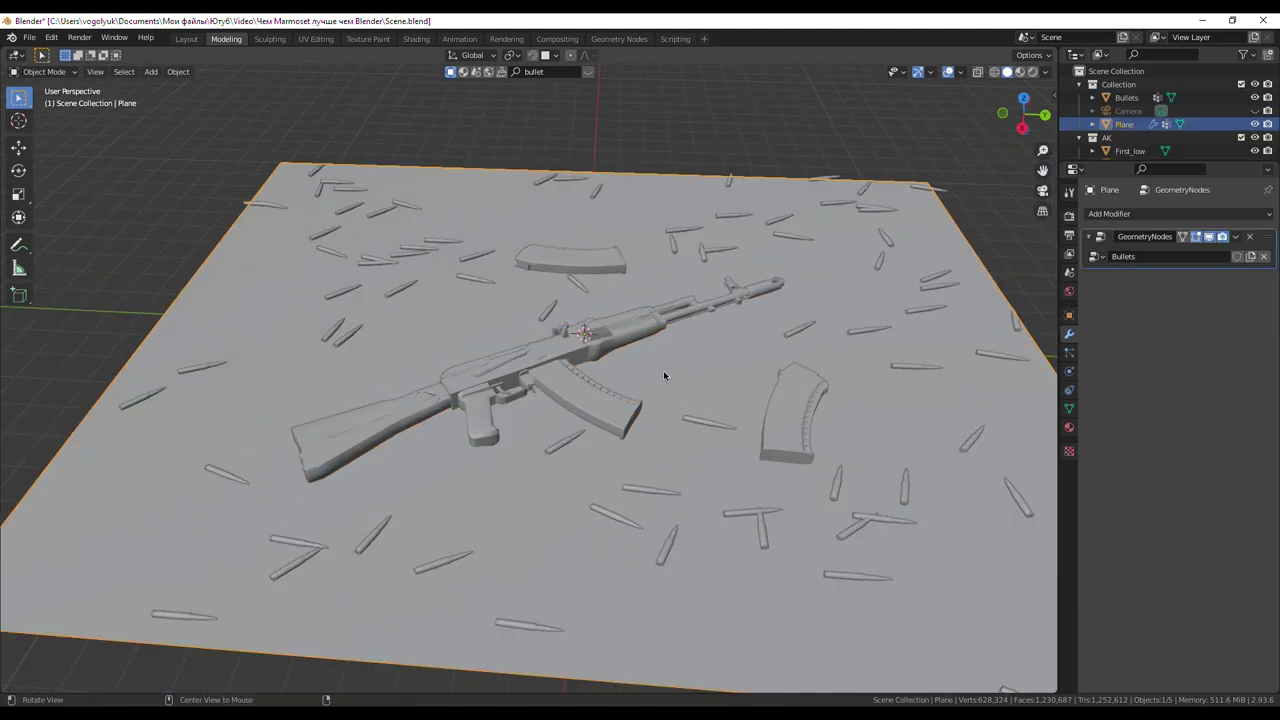
middle_click_drag(663, 375, 624, 378)
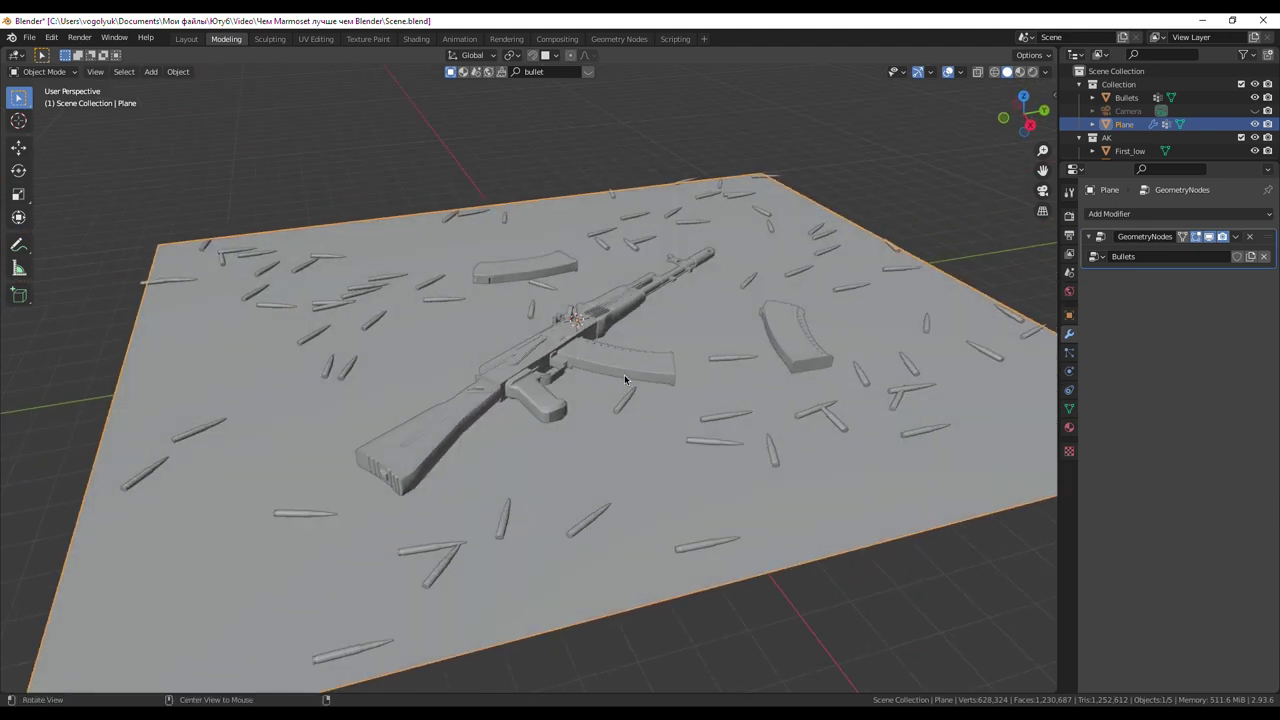
left_click(1069, 216)
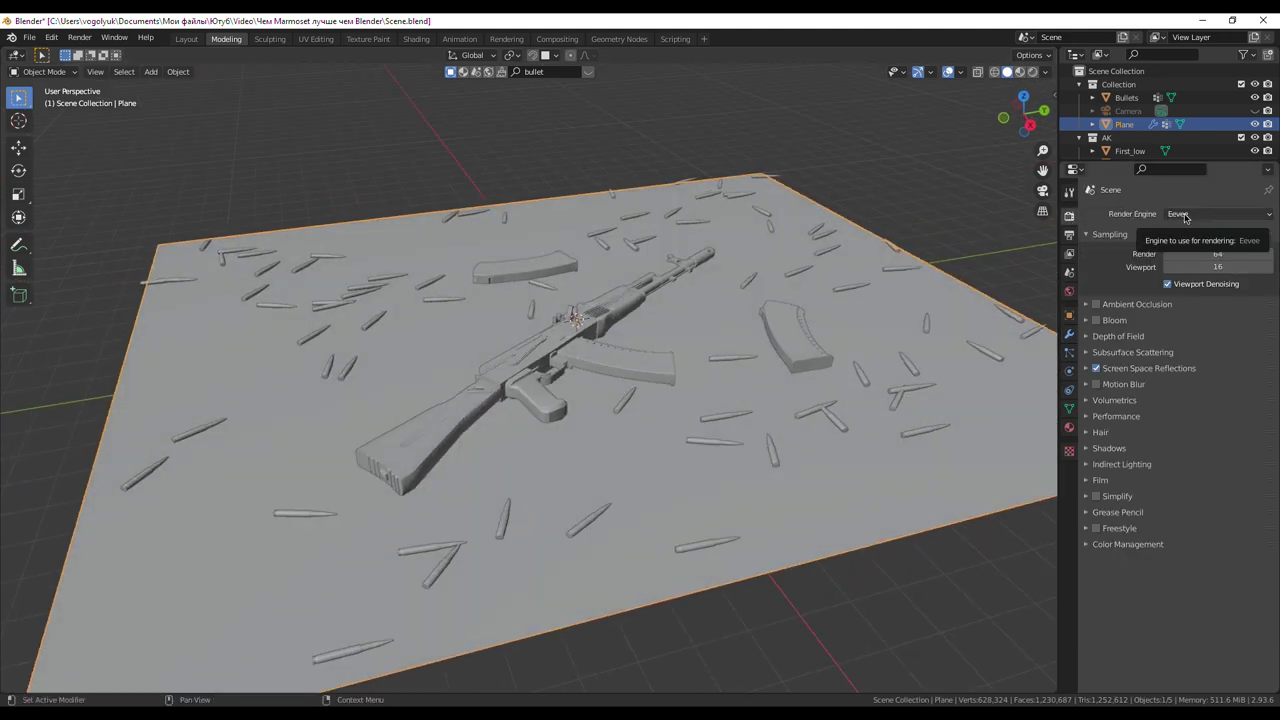
- Check the render engine list and switch the viewport to Material Preview
left_click(1184, 215)
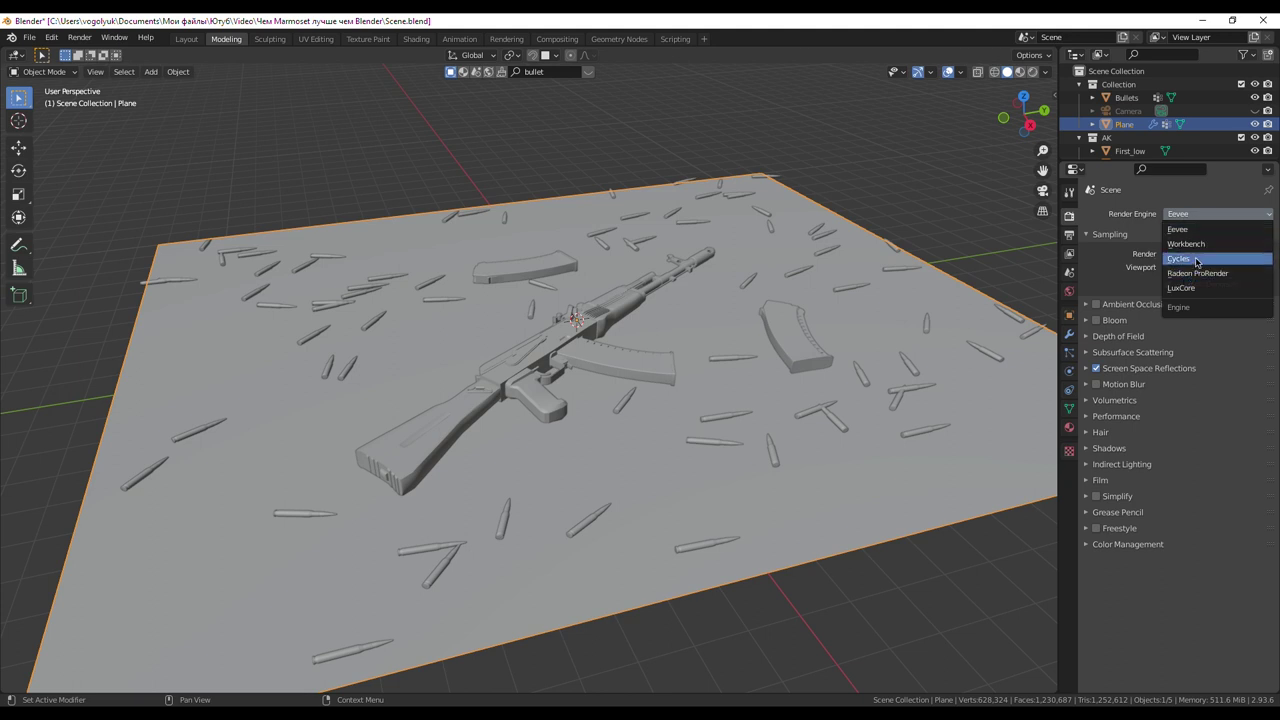
left_click(1020, 73)
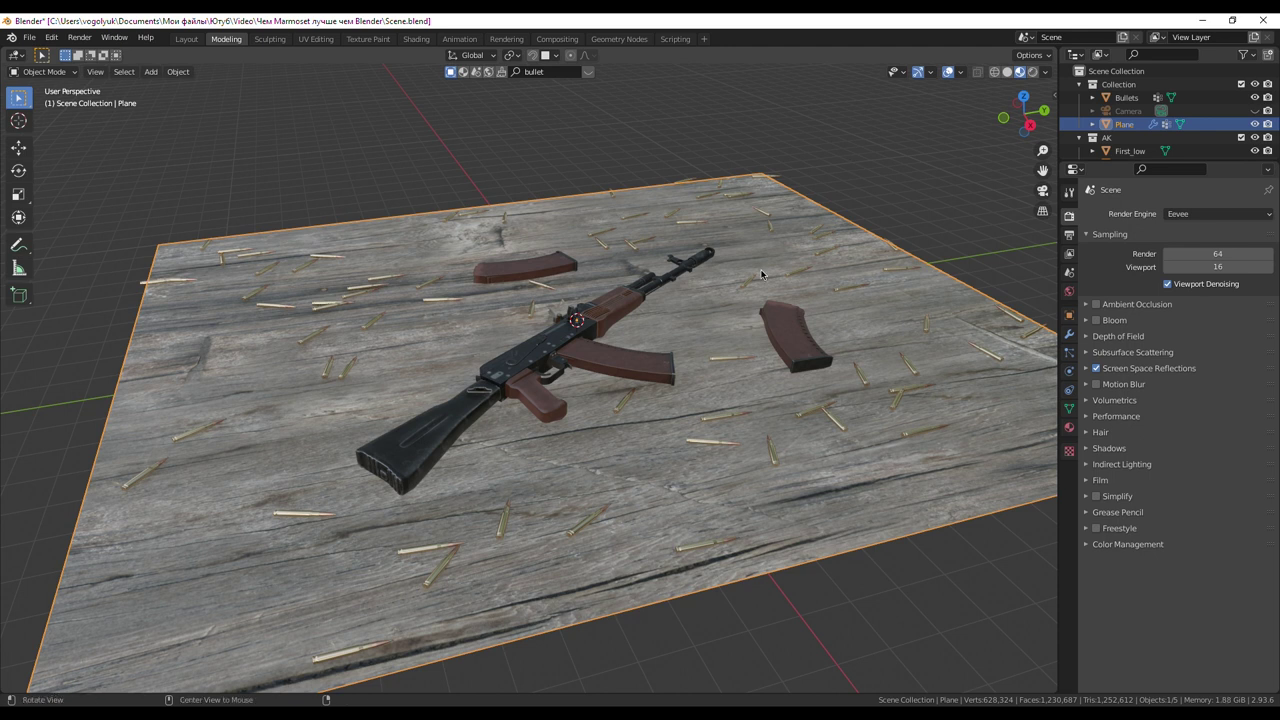
middle_click_drag(760, 274, 830, 232)
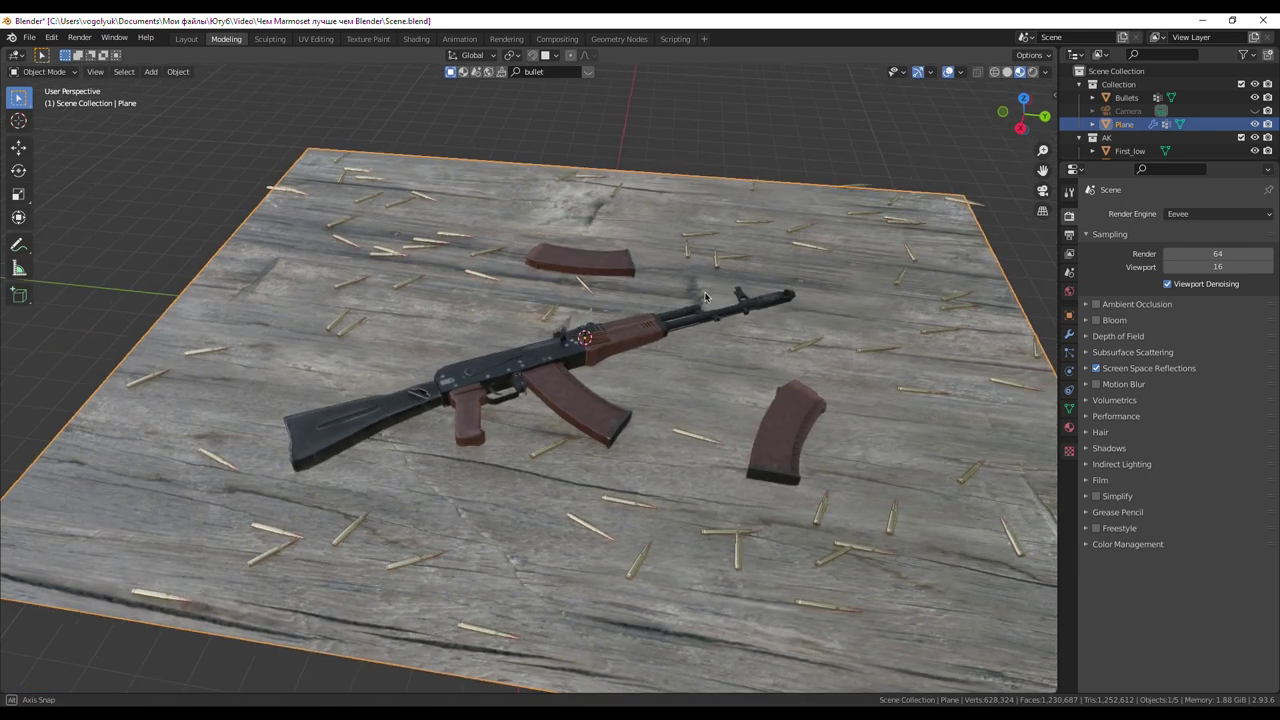
- View the scene through the camera and switch to the Layout split-view workspace
key("KP_0")
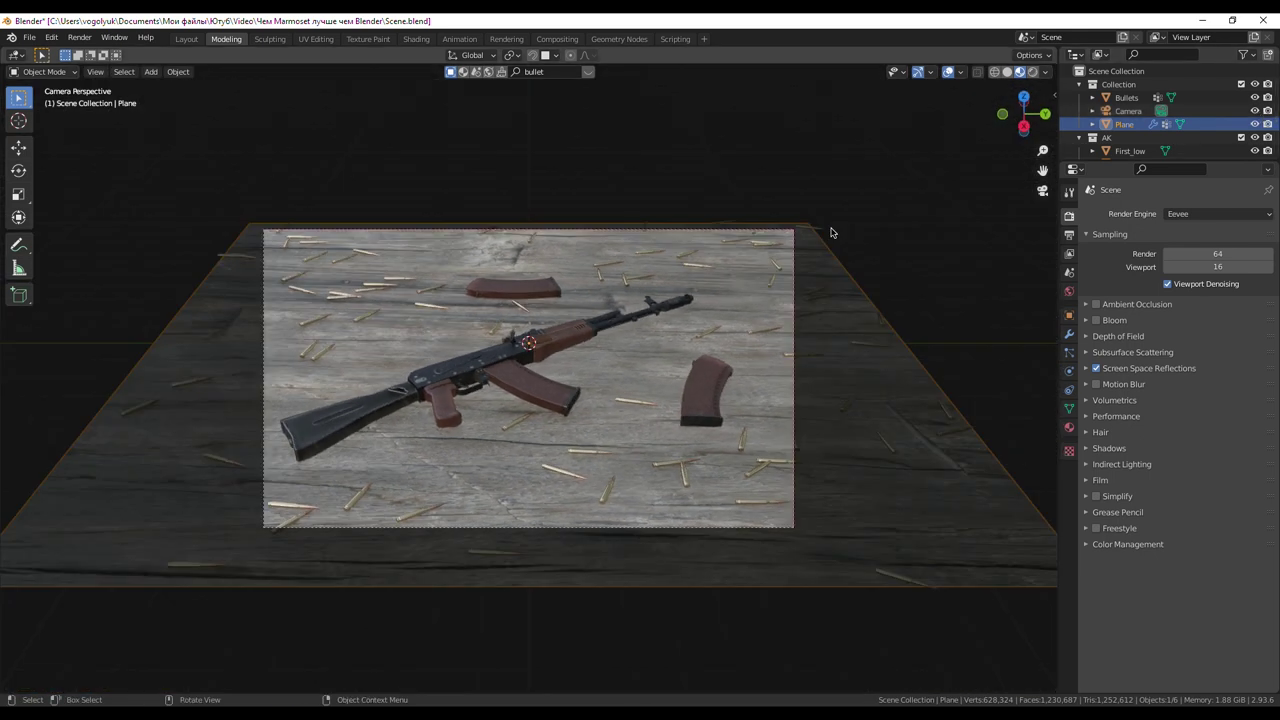
left_click(890, 187)
scroll(530, 358, "up", 3)
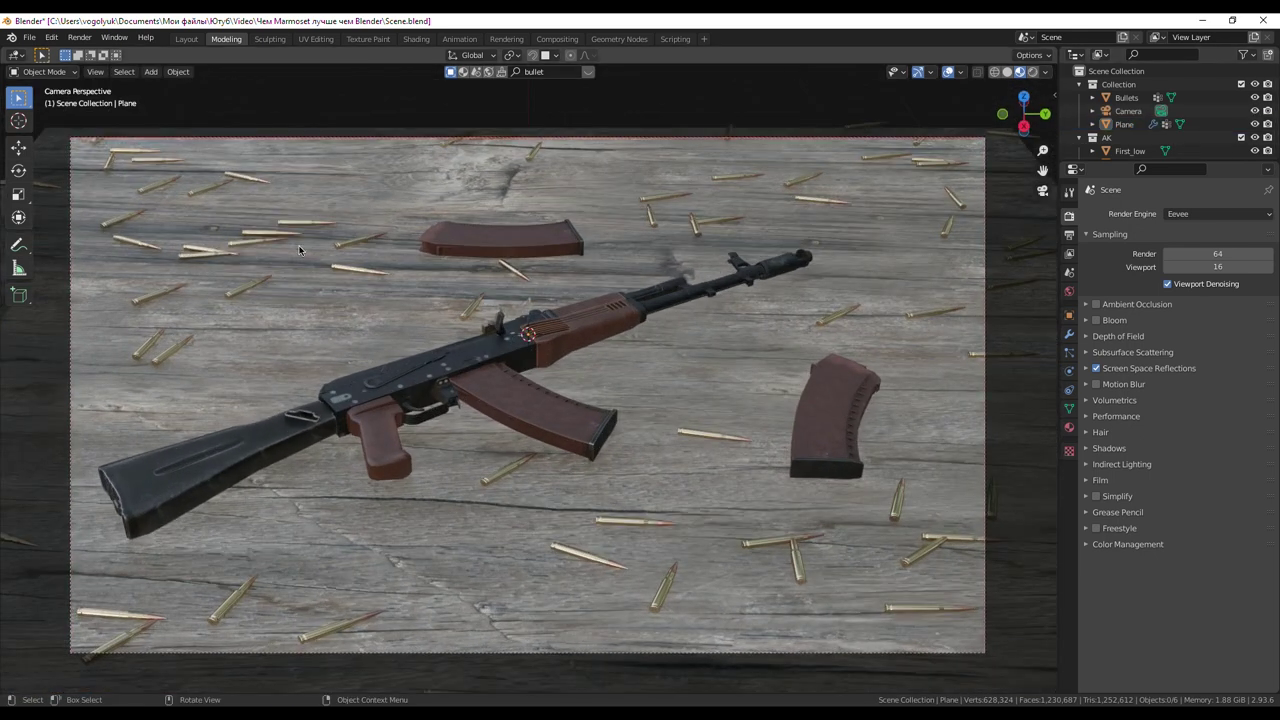
key("ctrl+Page_Up")
left_click(1240, 191)
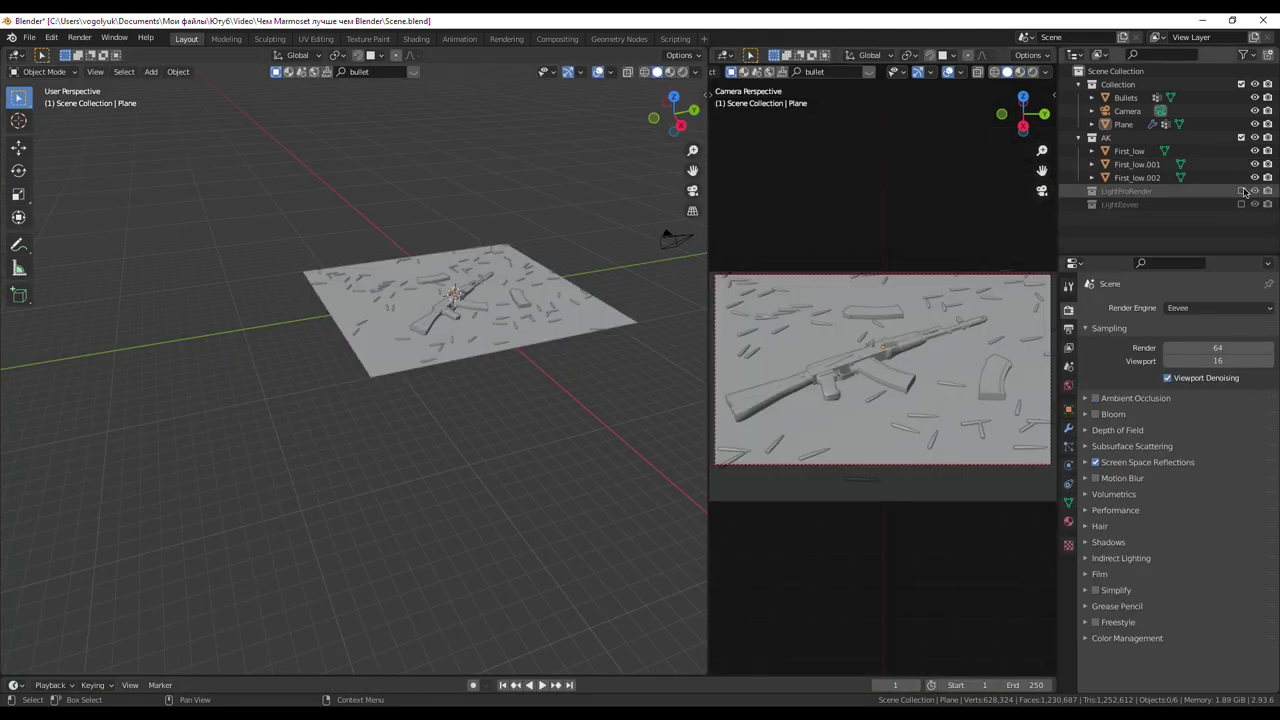
- Toggle the LightProRender and LightEevee collections and inspect their area lights, including Area.003
left_click(1240, 191)
left_click(1240, 204)
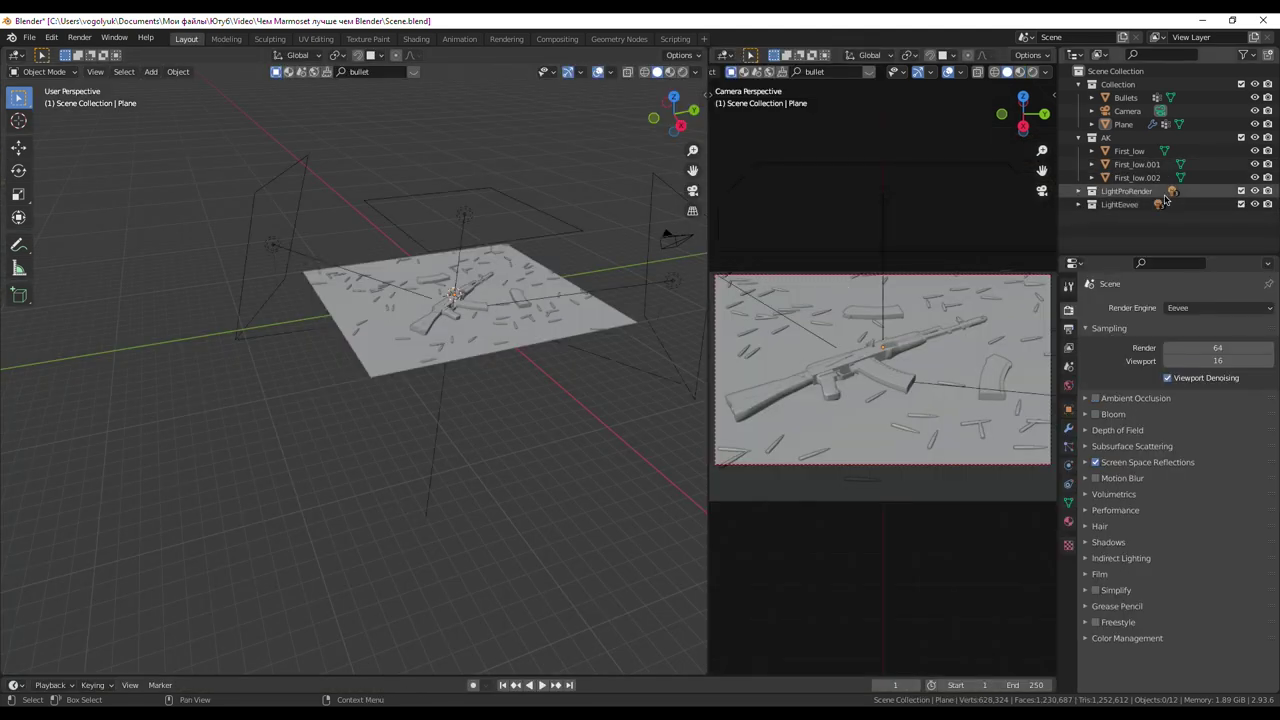
left_click(1240, 192)
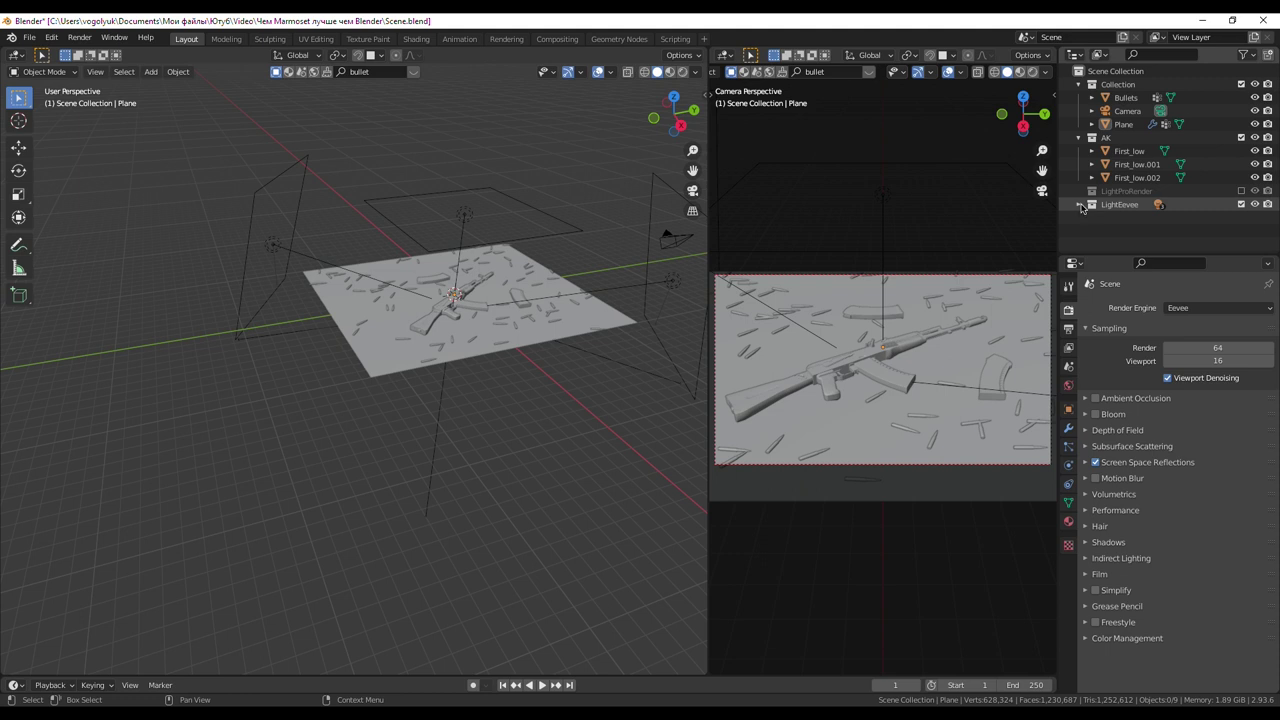
left_click(1079, 204)
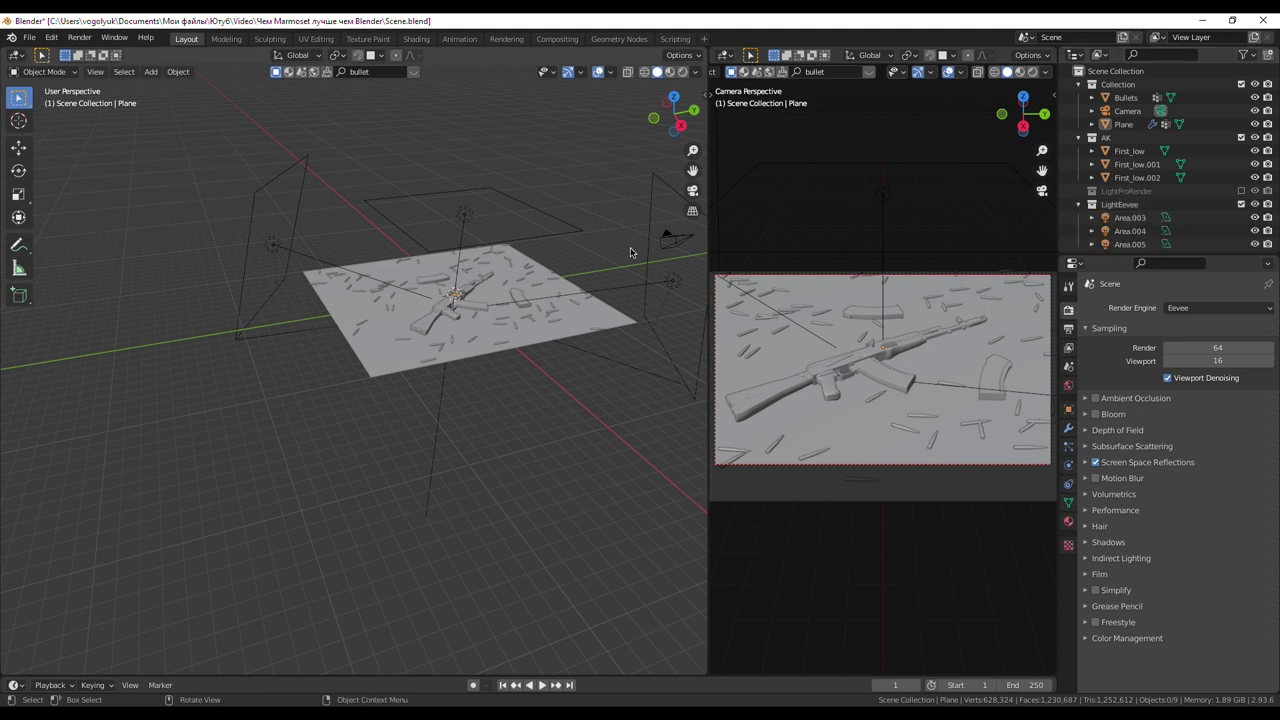
key("ctrl+z")
left_click(1078, 191)
left_click(1122, 204)
left_click(1078, 191)
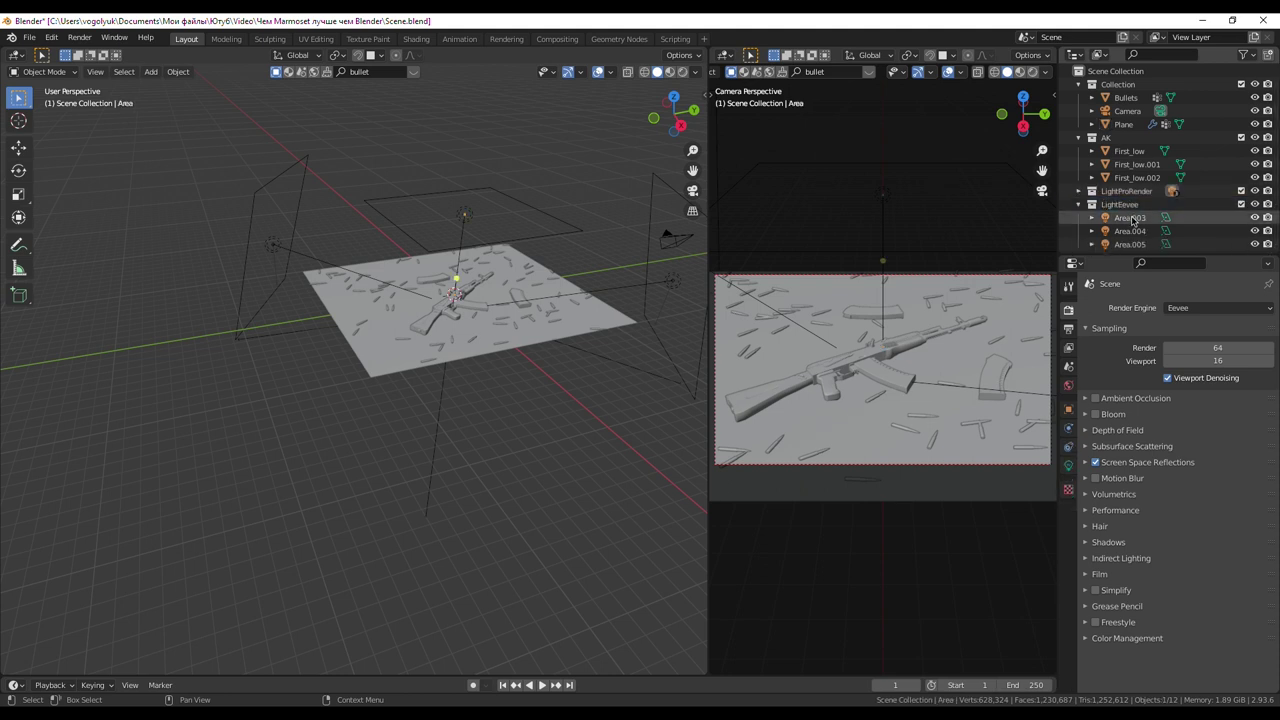
left_click(1130, 218)
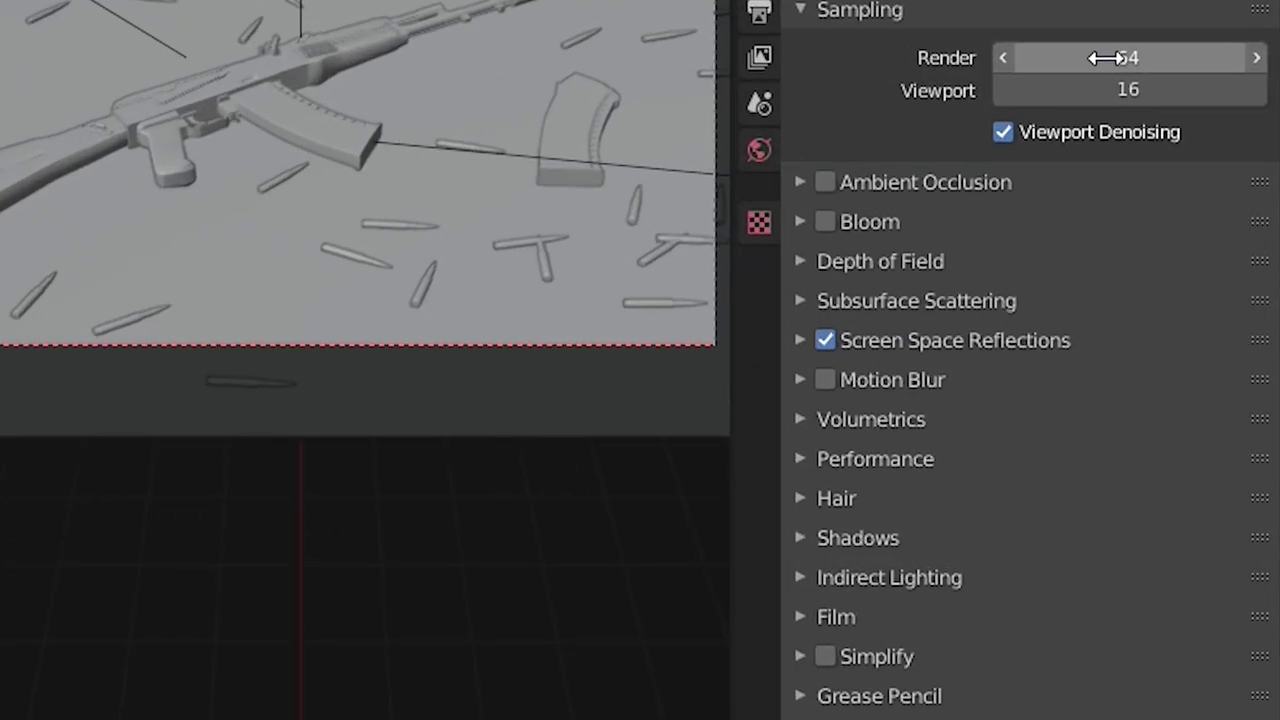
- Inspect Eevee's Screen Space Reflections and Shadows panels, then set the engine to Radeon ProRender
left_click(802, 341)
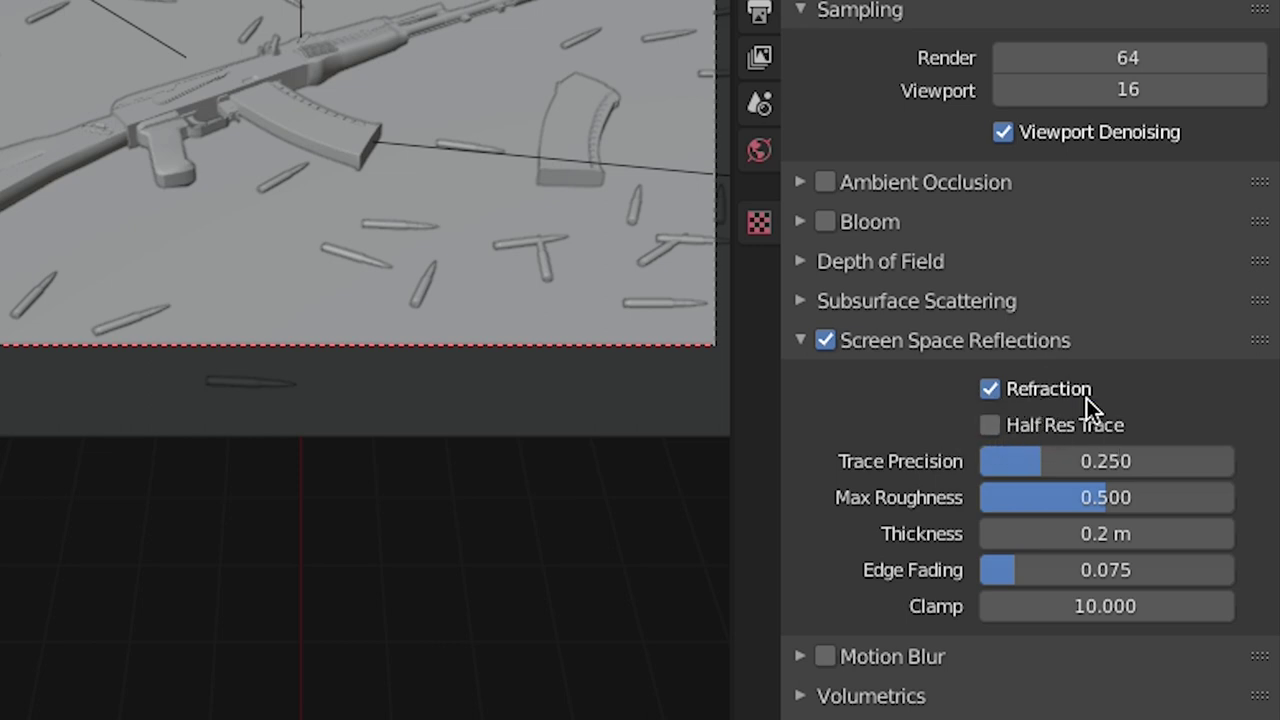
left_click(812, 346)
left_click(849, 546)
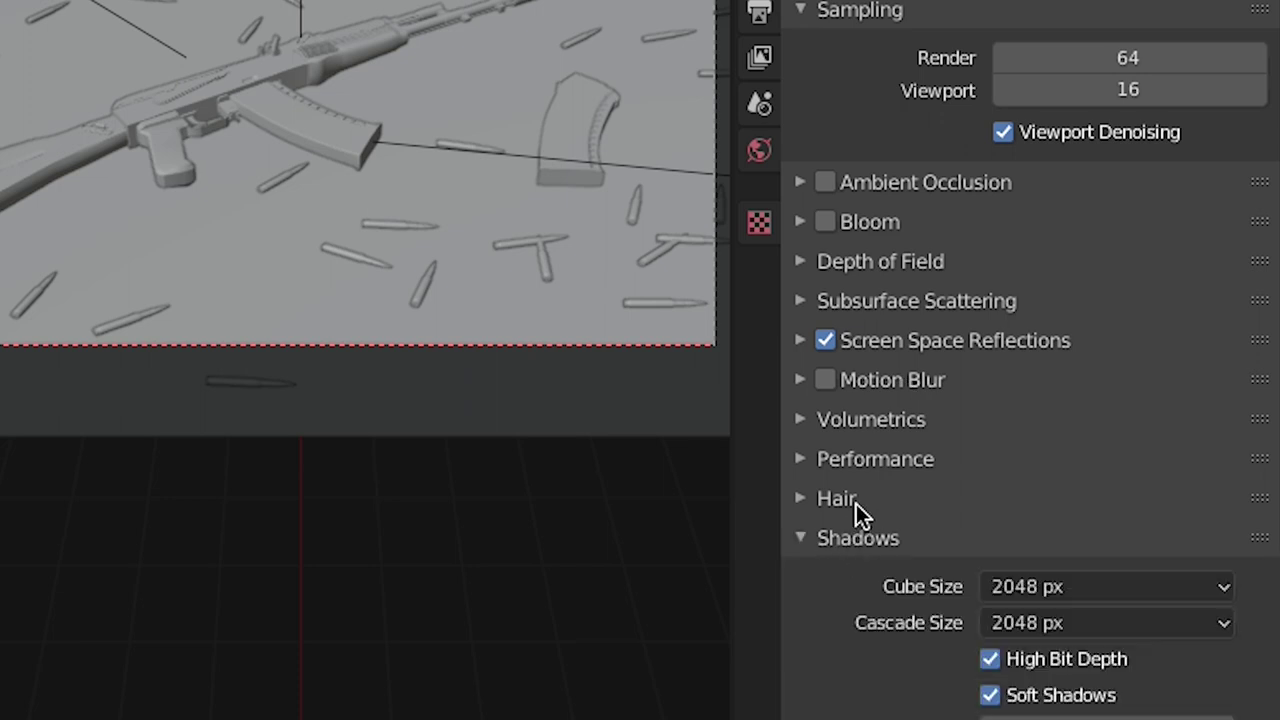
scroll(900, 495, "down", 2)
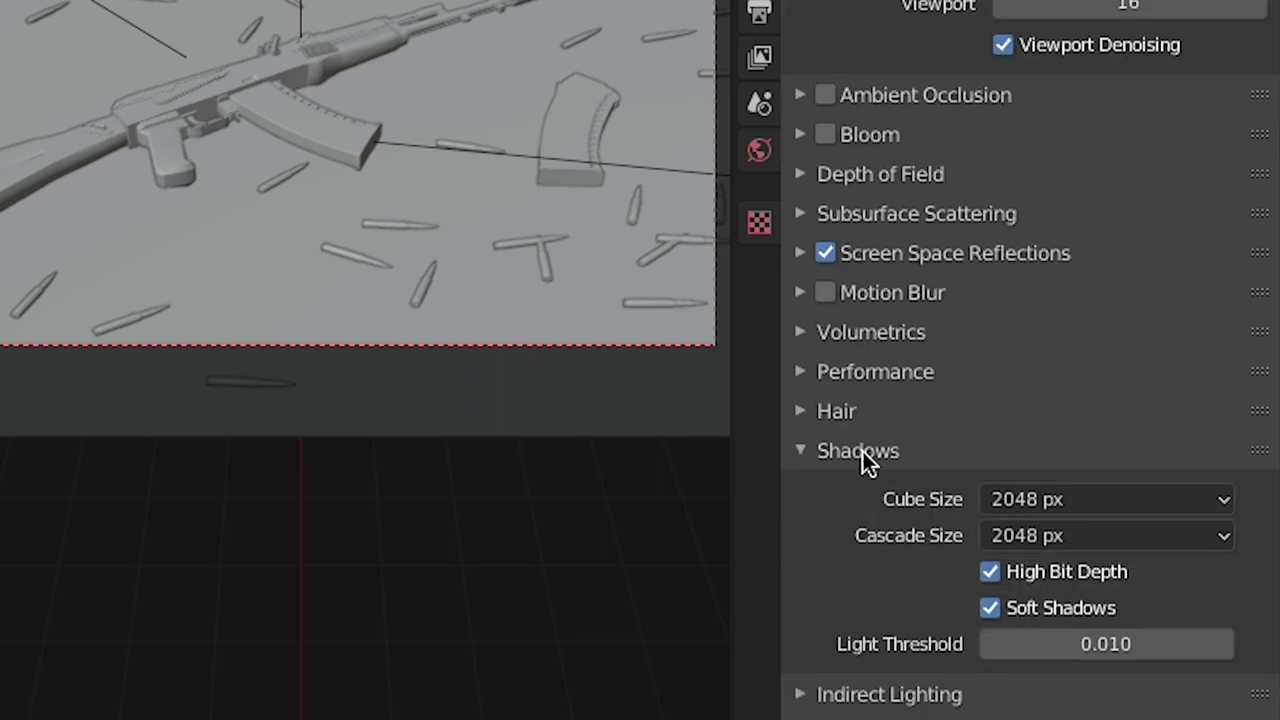
left_click(862, 451)
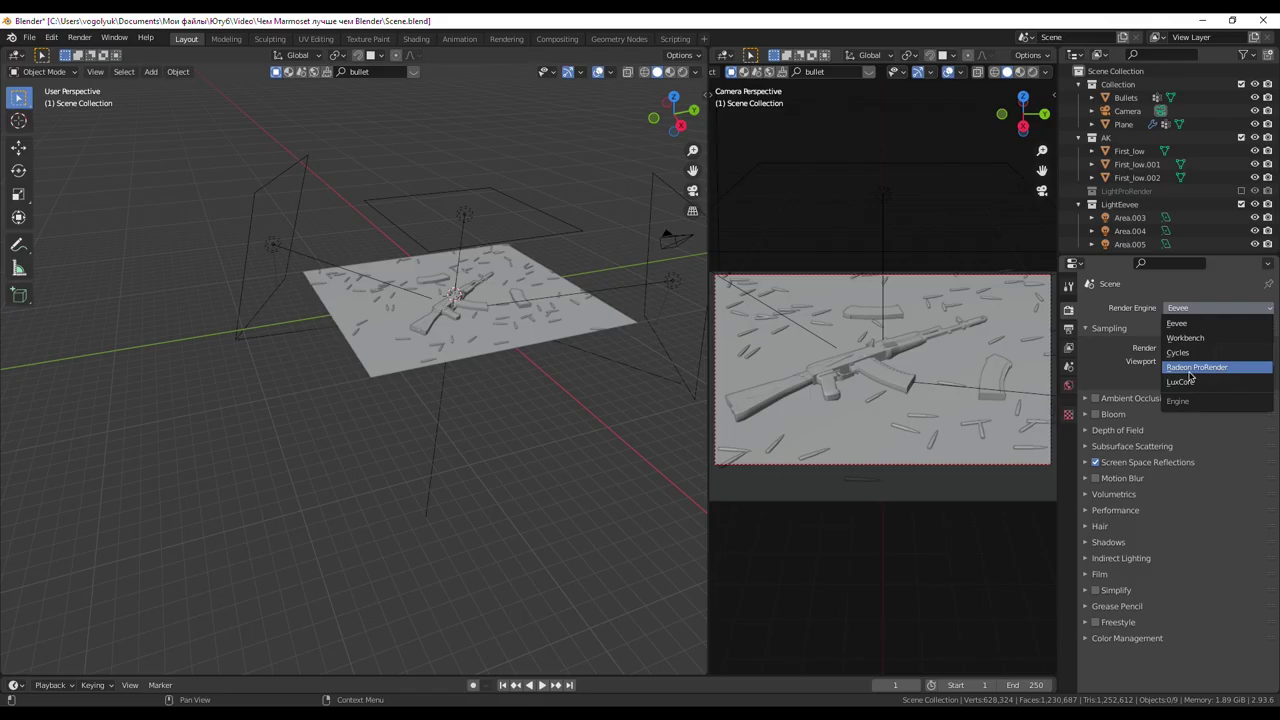
left_click(1190, 370)
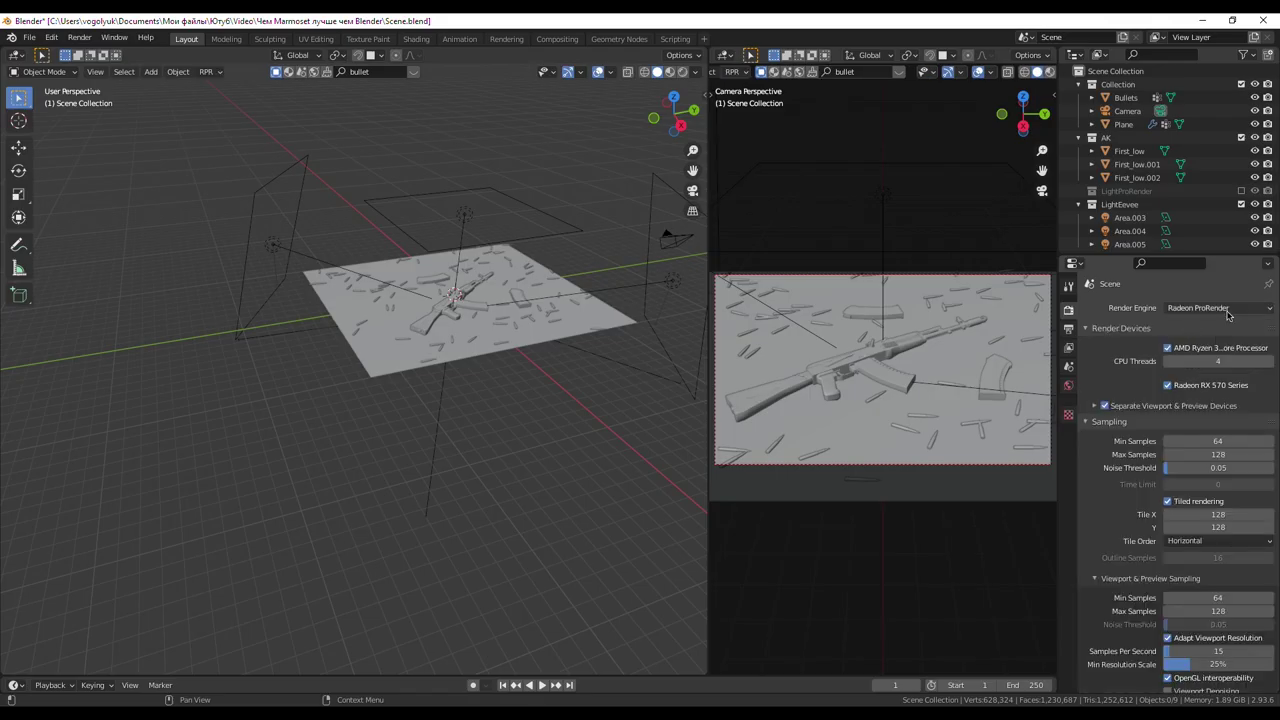
- Scroll through the Radeon ProRender settings and collapse the Sampling panel
scroll(1130, 413, "down", 2)
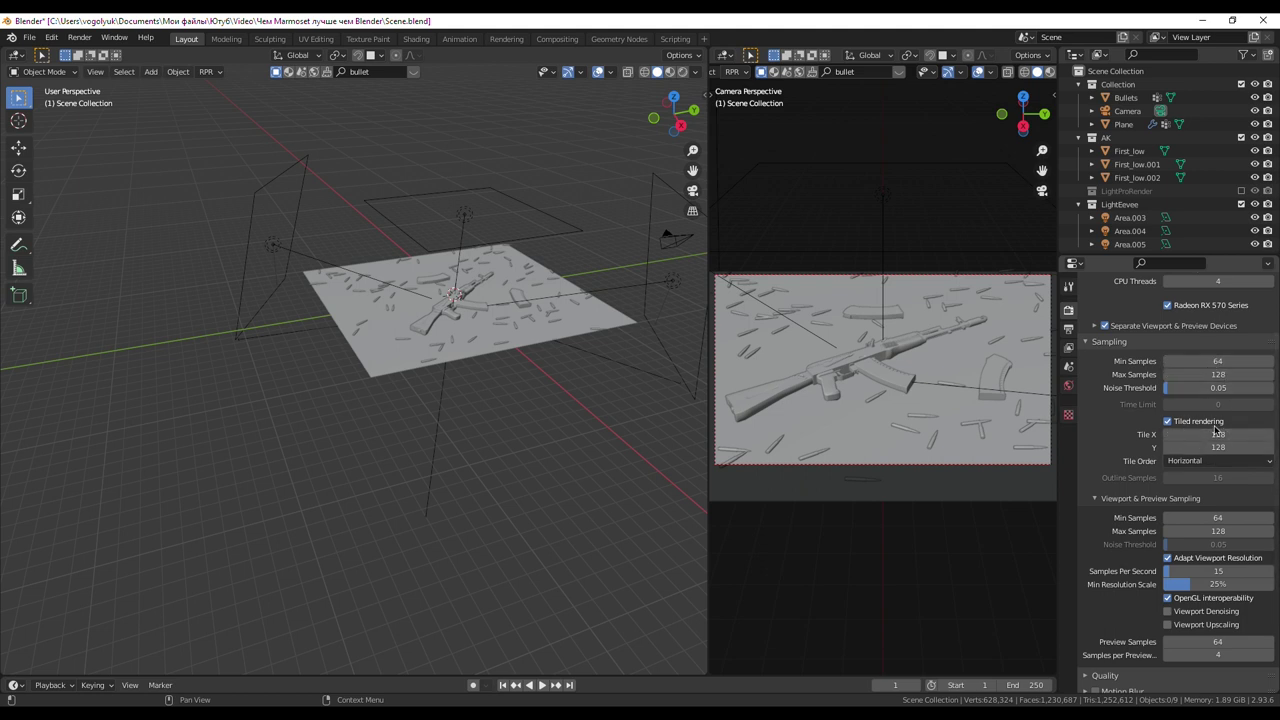
left_click(1105, 343)
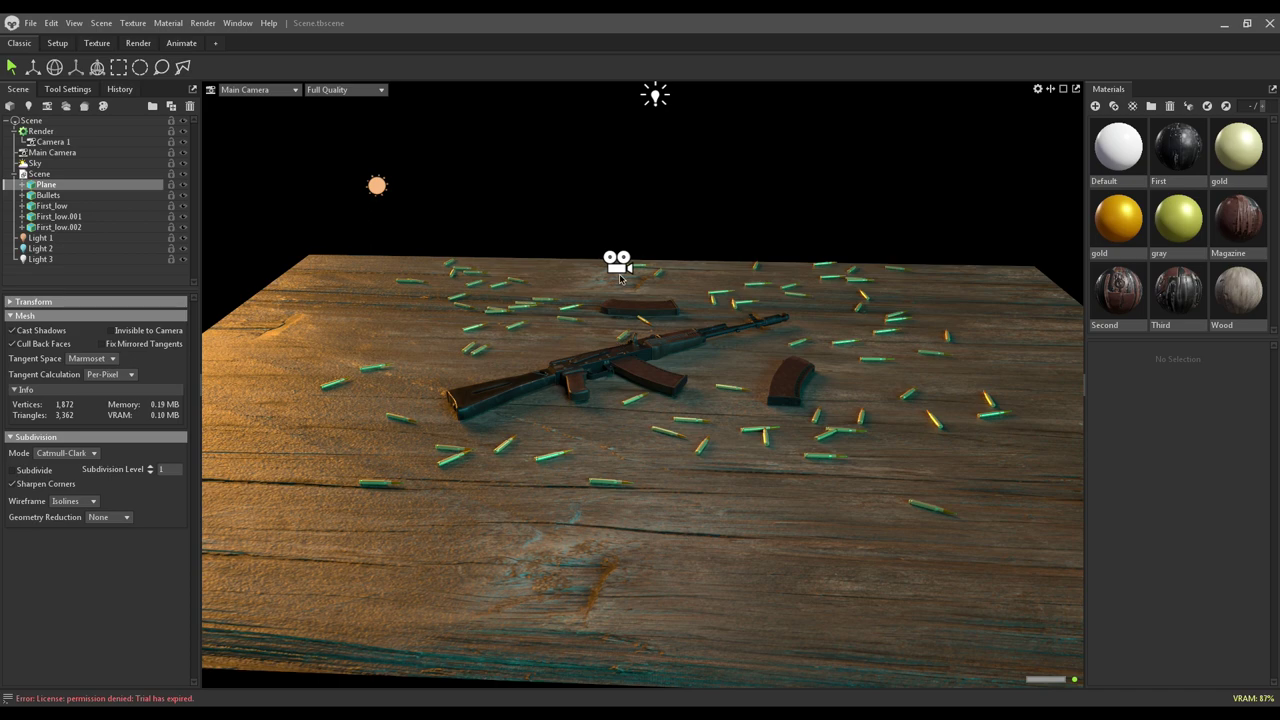
- View through Camera 1 and compare the scene with Use Ray Tracing on and off, leaving it off
left_click_drag(601, 416, 533, 344)
scroll(533, 344, "down", 3)
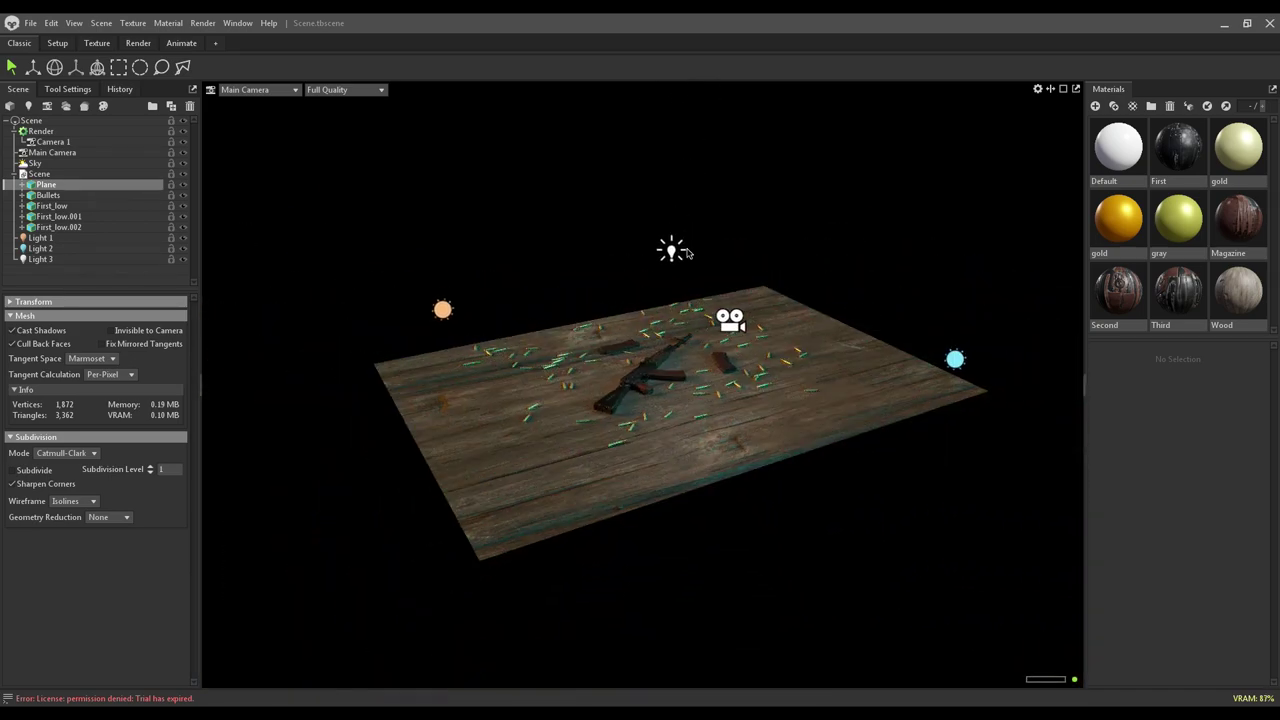
scroll(716, 377, "up", 3)
left_click(41, 131)
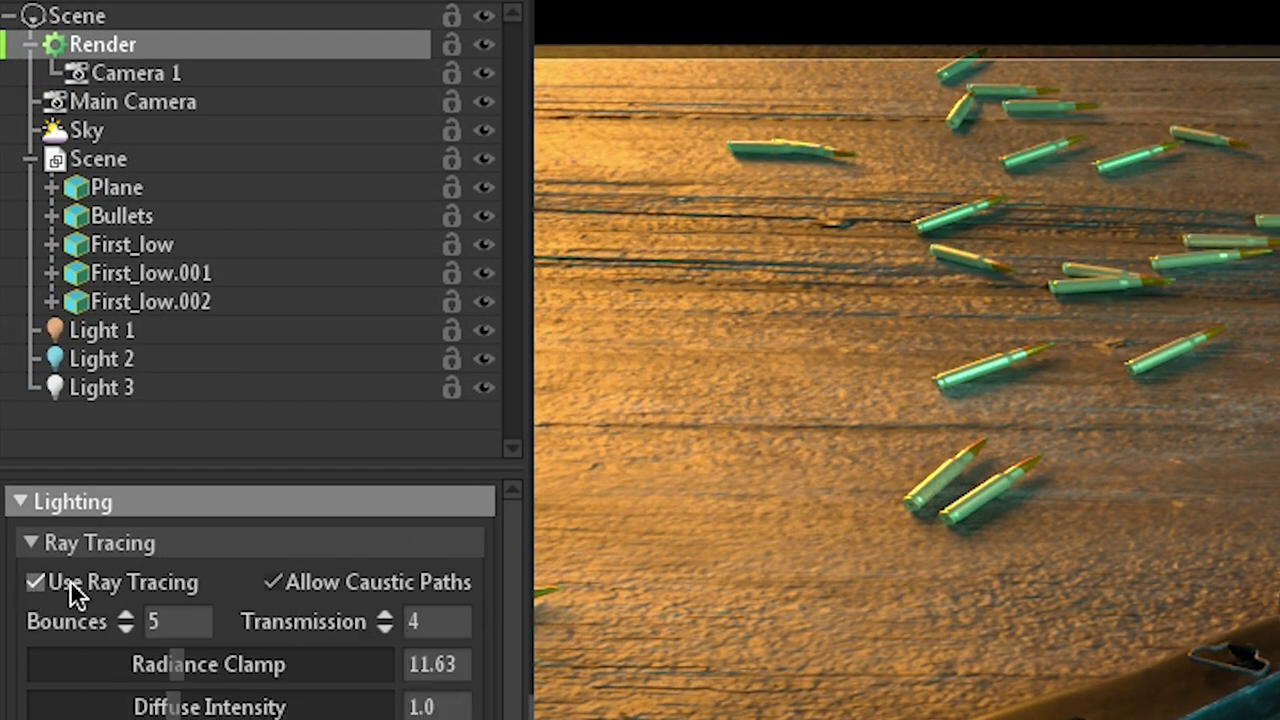
left_click(32, 574)
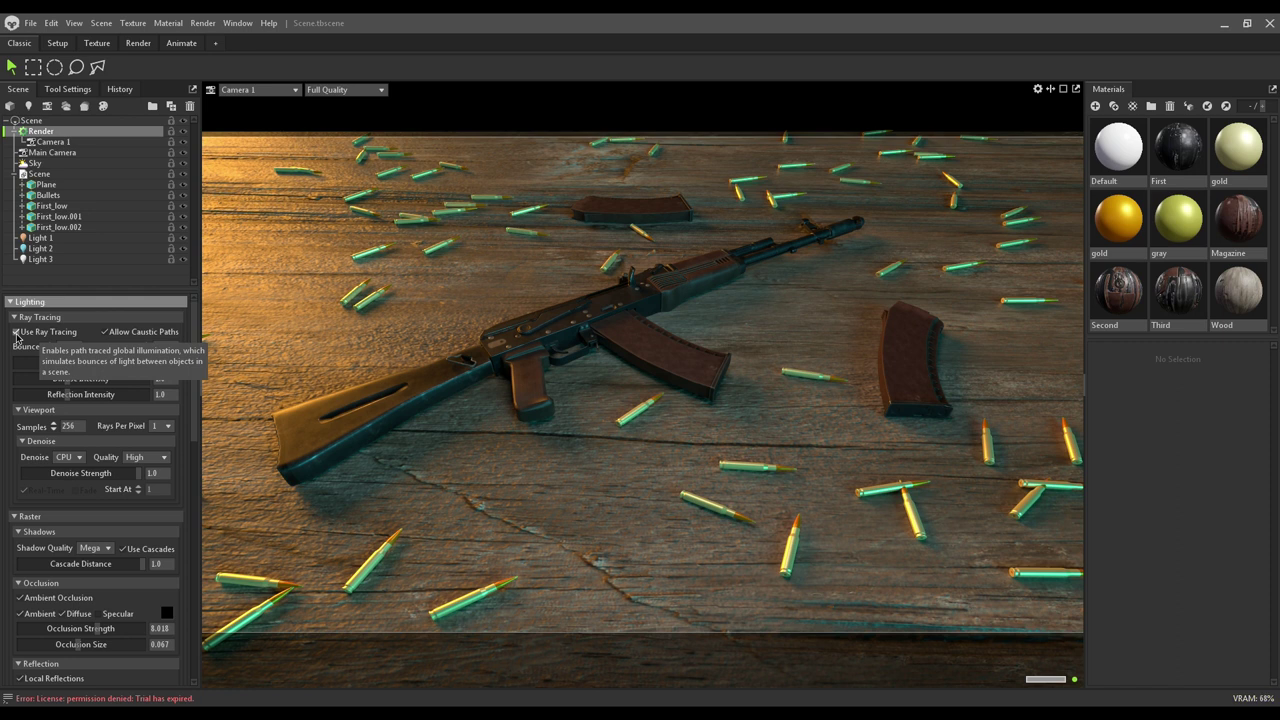
mouse_move(47, 332)
left_click(16, 334)
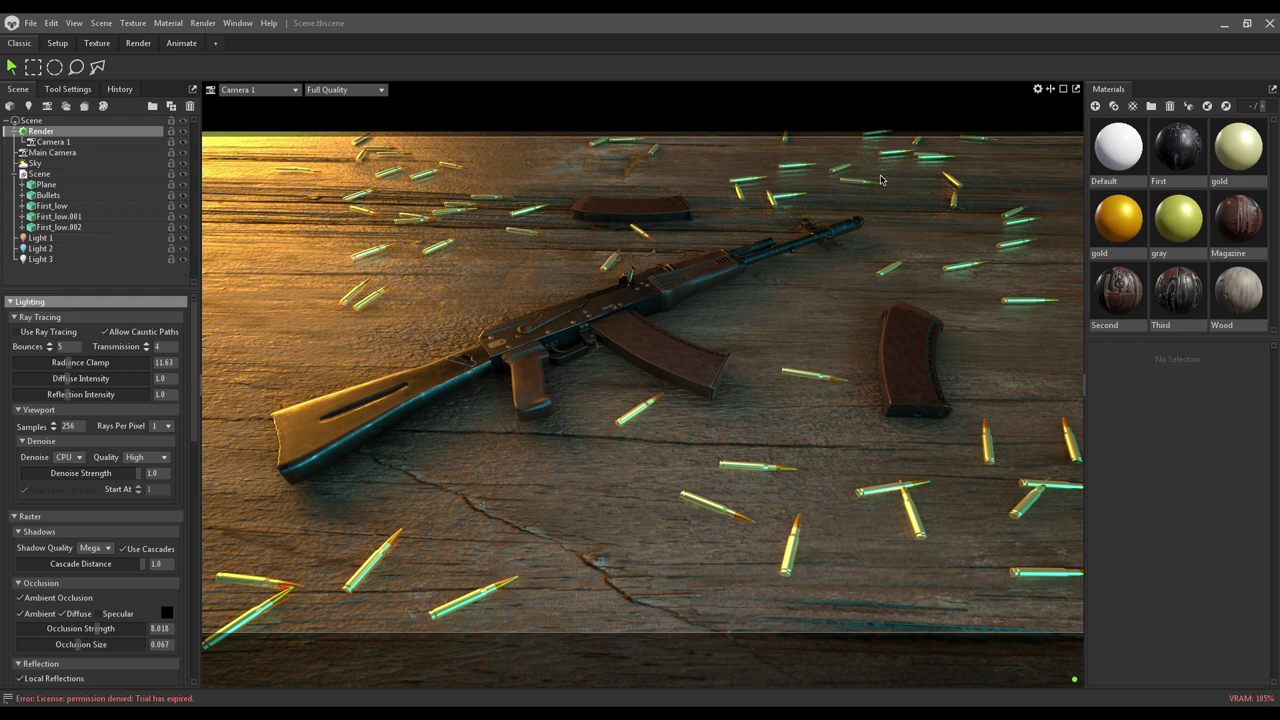
left_click(27, 336)
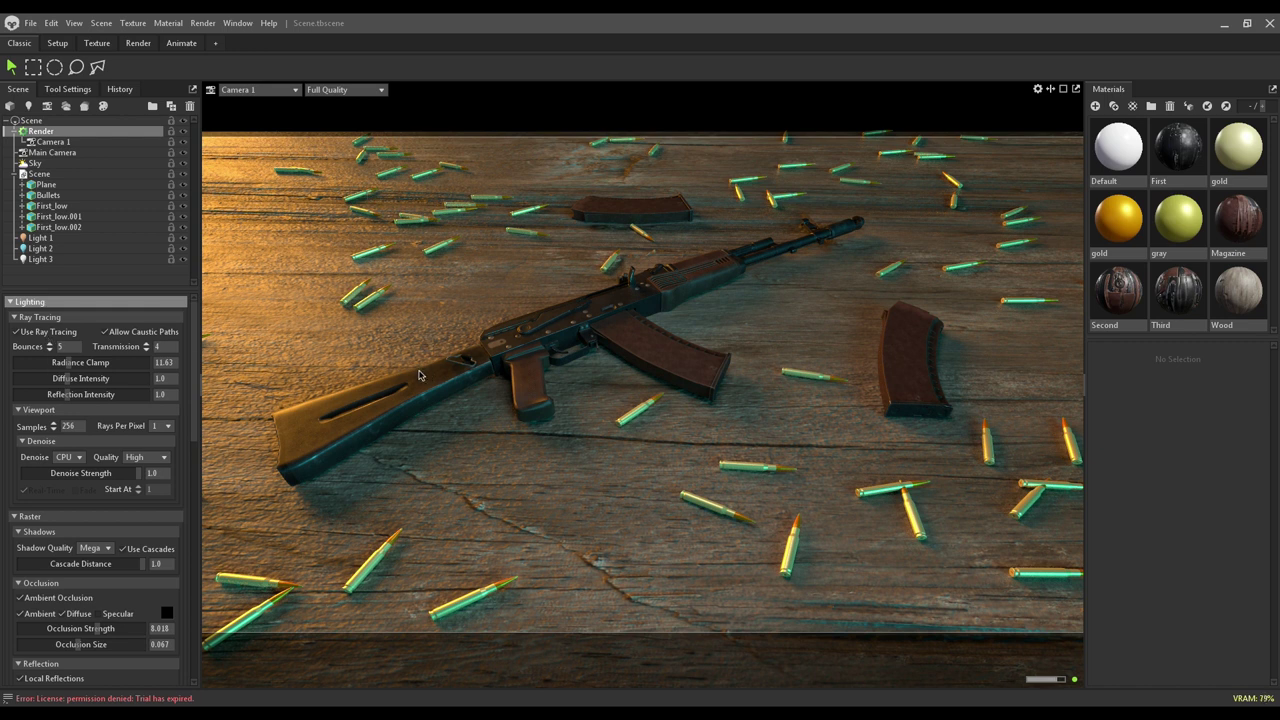
left_click(16, 331)
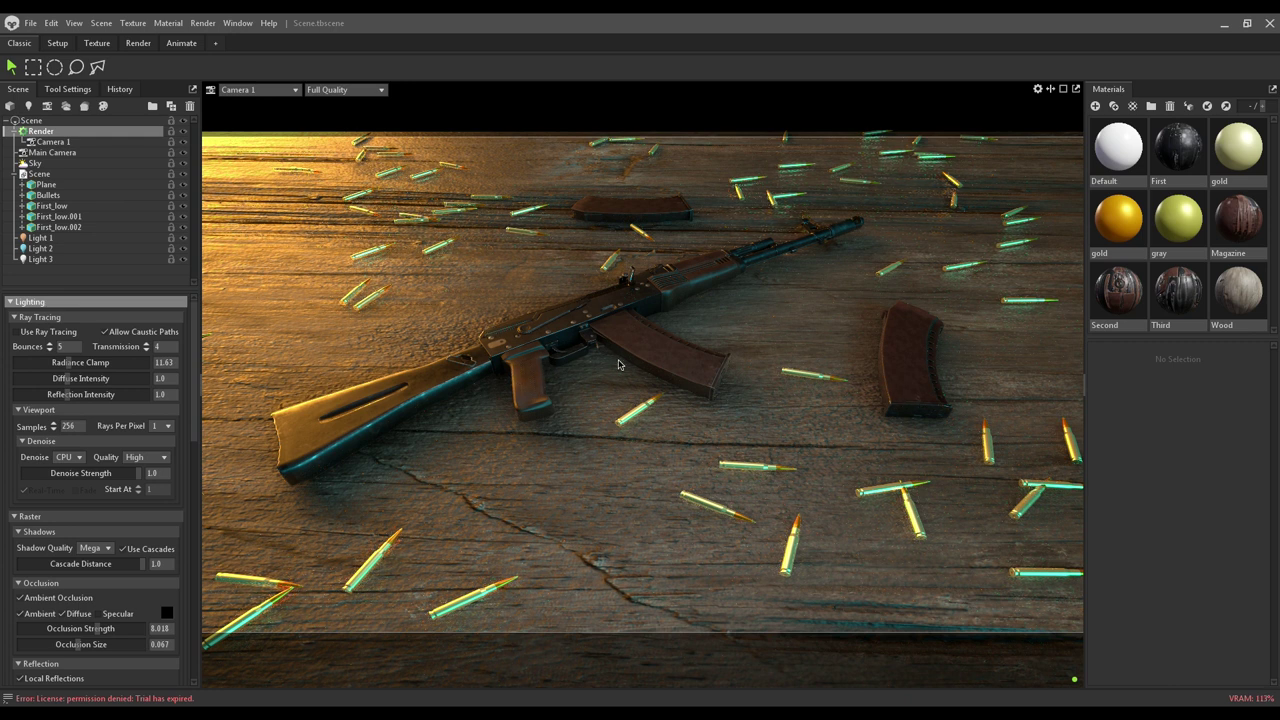
- Orbit around the raster-rendered rifle scene and bring up the Render settings again
left_click_drag(625, 438, 674, 418)
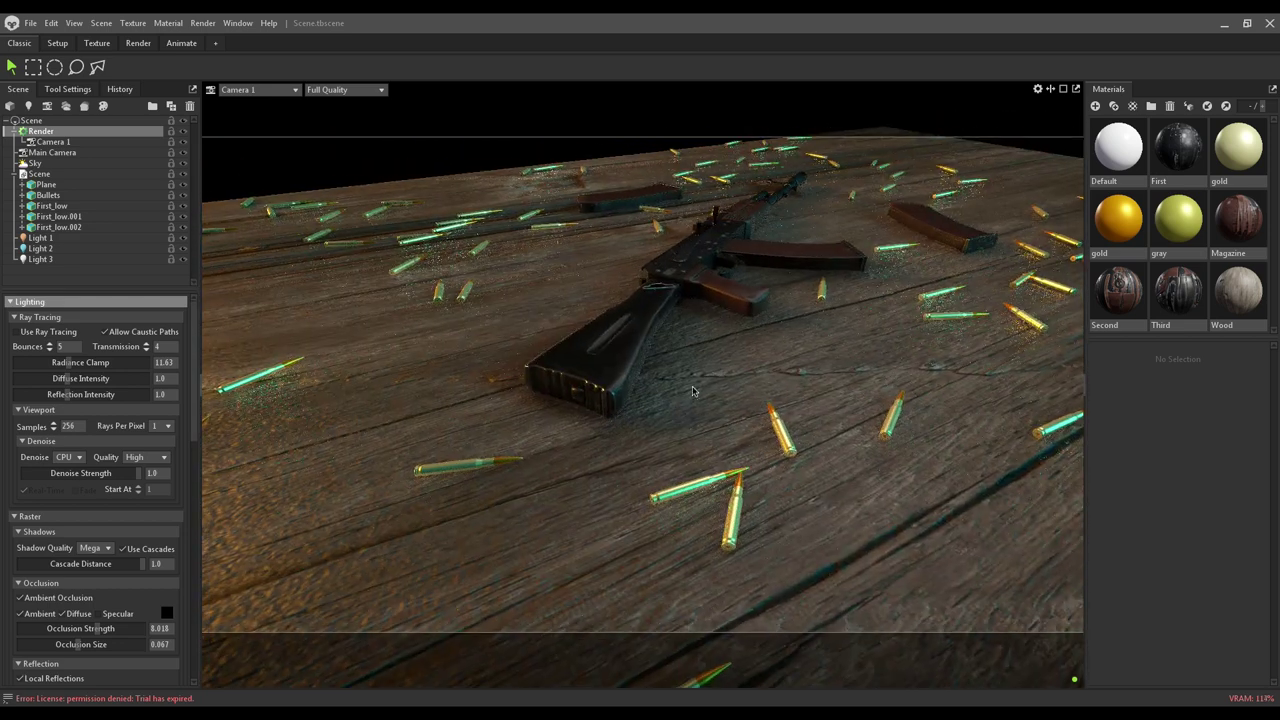
left_click_drag(755, 332, 685, 350)
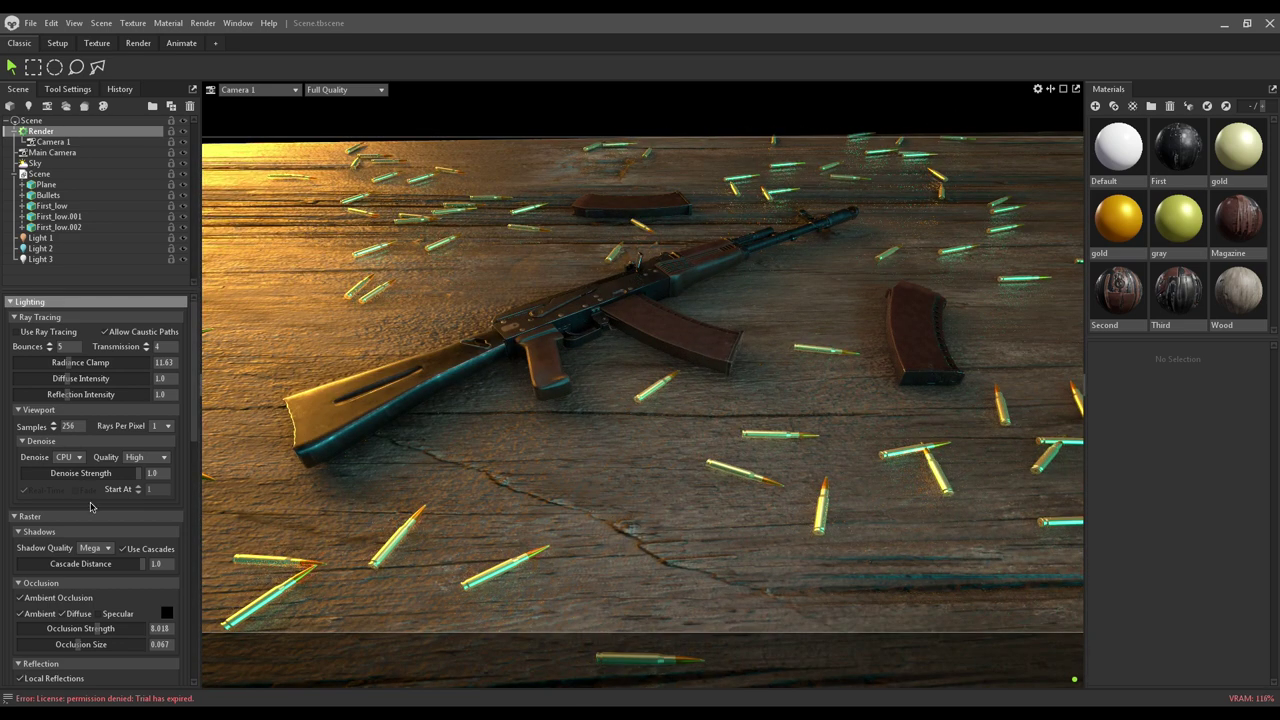
scroll(30, 607, "down", 2)
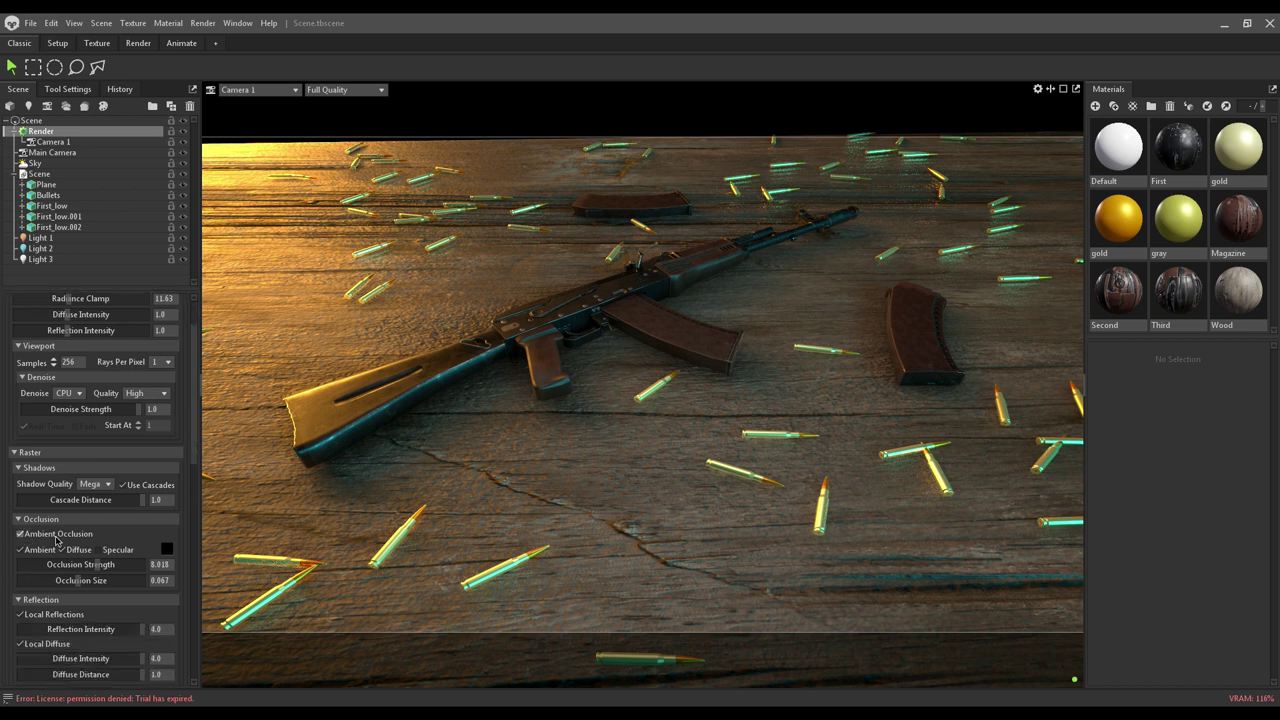
scroll(125, 398, "up", 2)
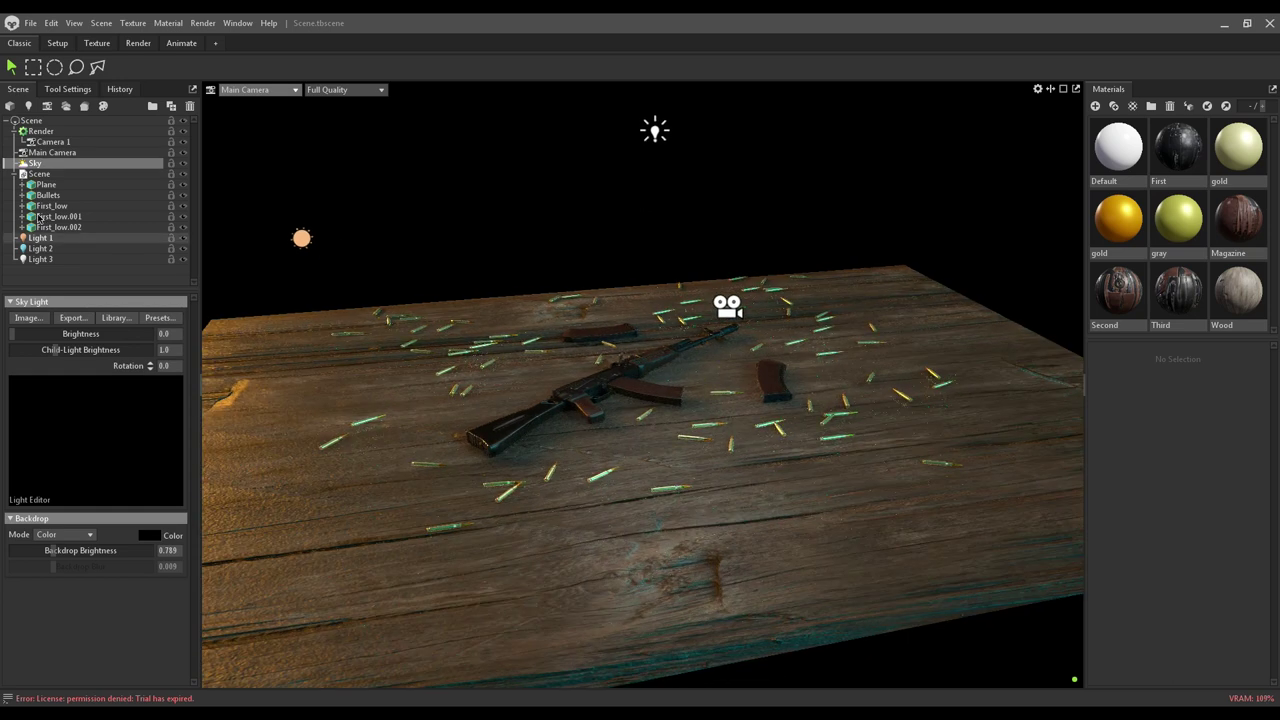
left_click(40, 131)
- Check Use Ray Tracing again and orbit the view around the table
left_click(18, 333)
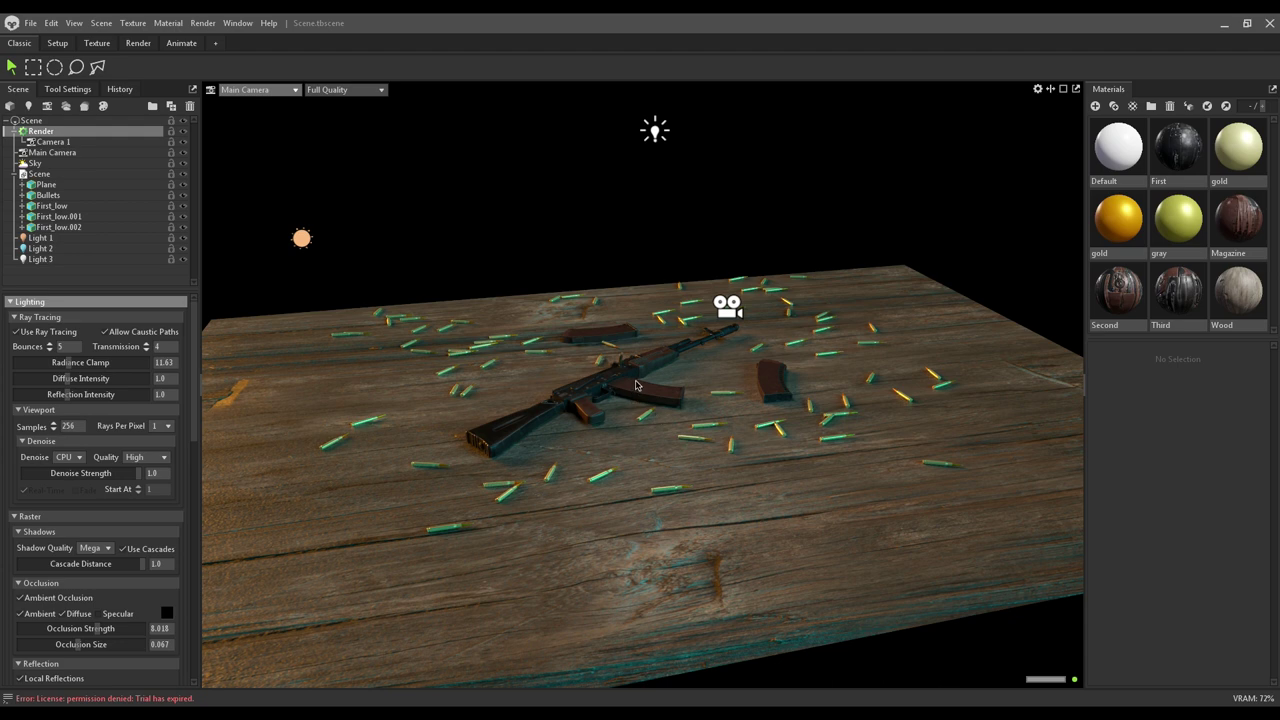
left_click_drag(576, 372, 170, 271)
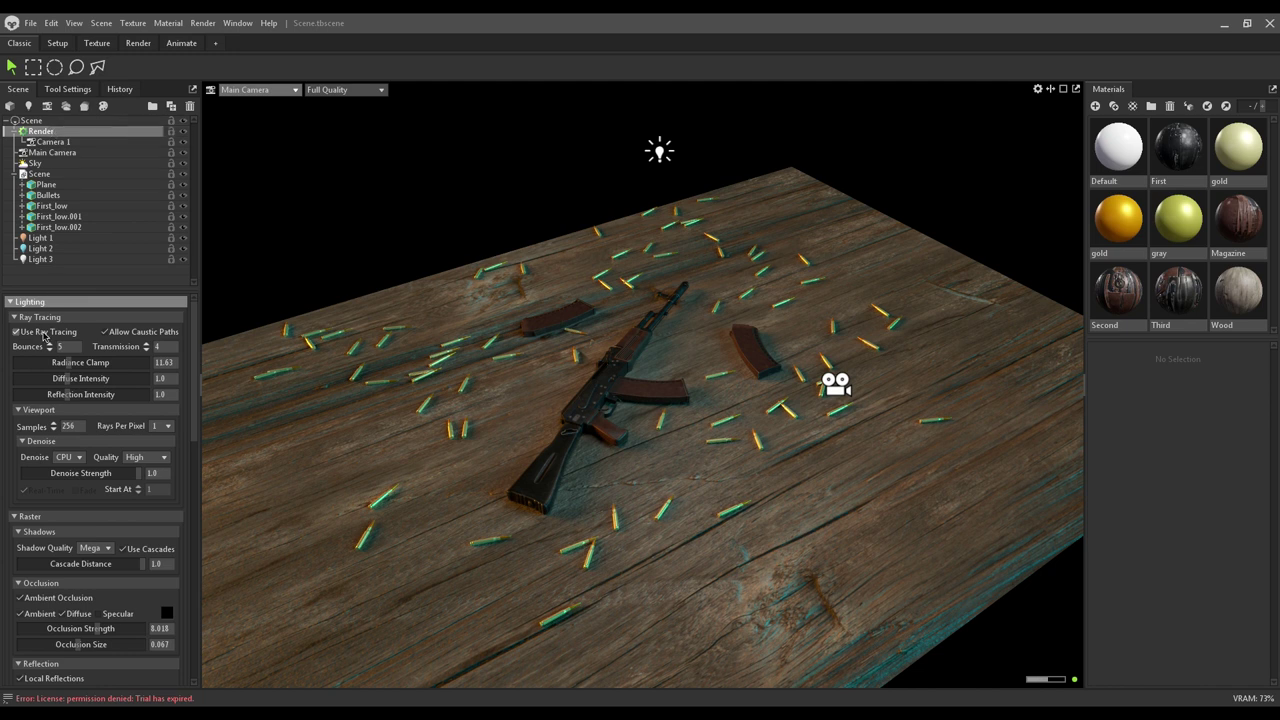
- Under Render Cameras, use Add New to add Main Camera alongside Camera 1
scroll(45, 393, "down", 5)
scroll(45, 393, "down", 3)
scroll(45, 393, "down", 3)
scroll(45, 393, "down", 3)
scroll(60, 450, "down", 2)
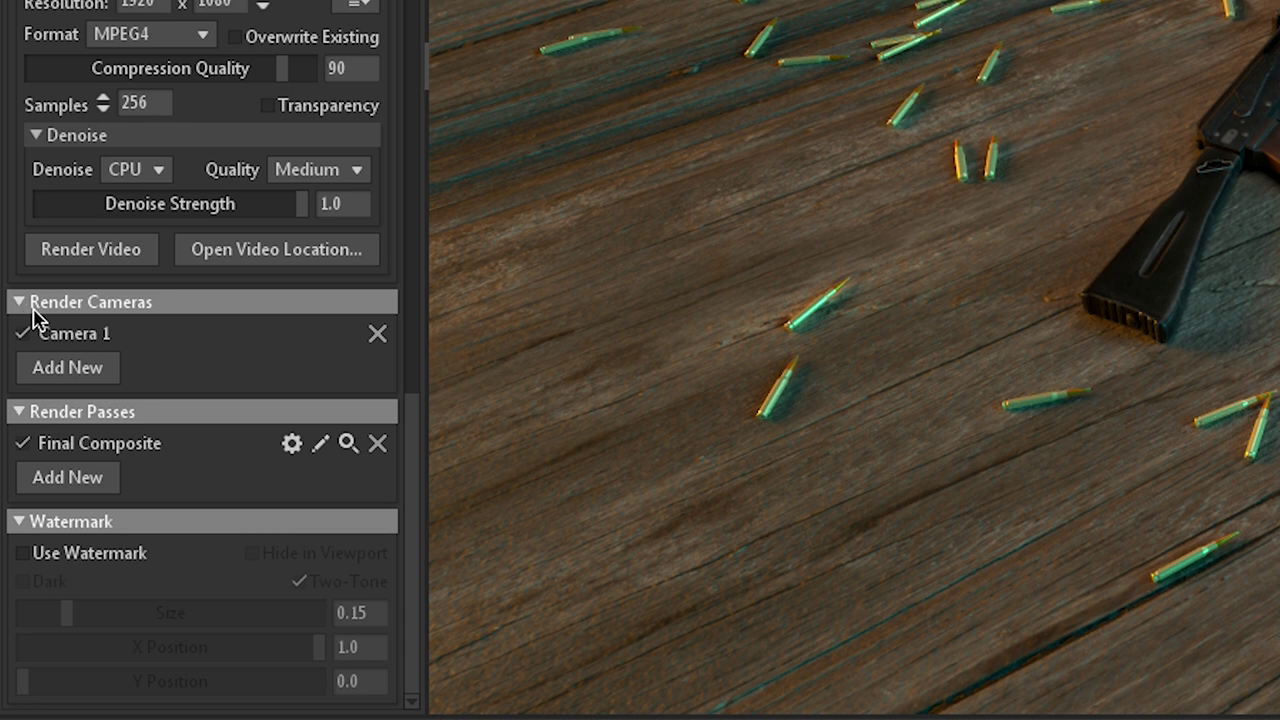
left_click(87, 370)
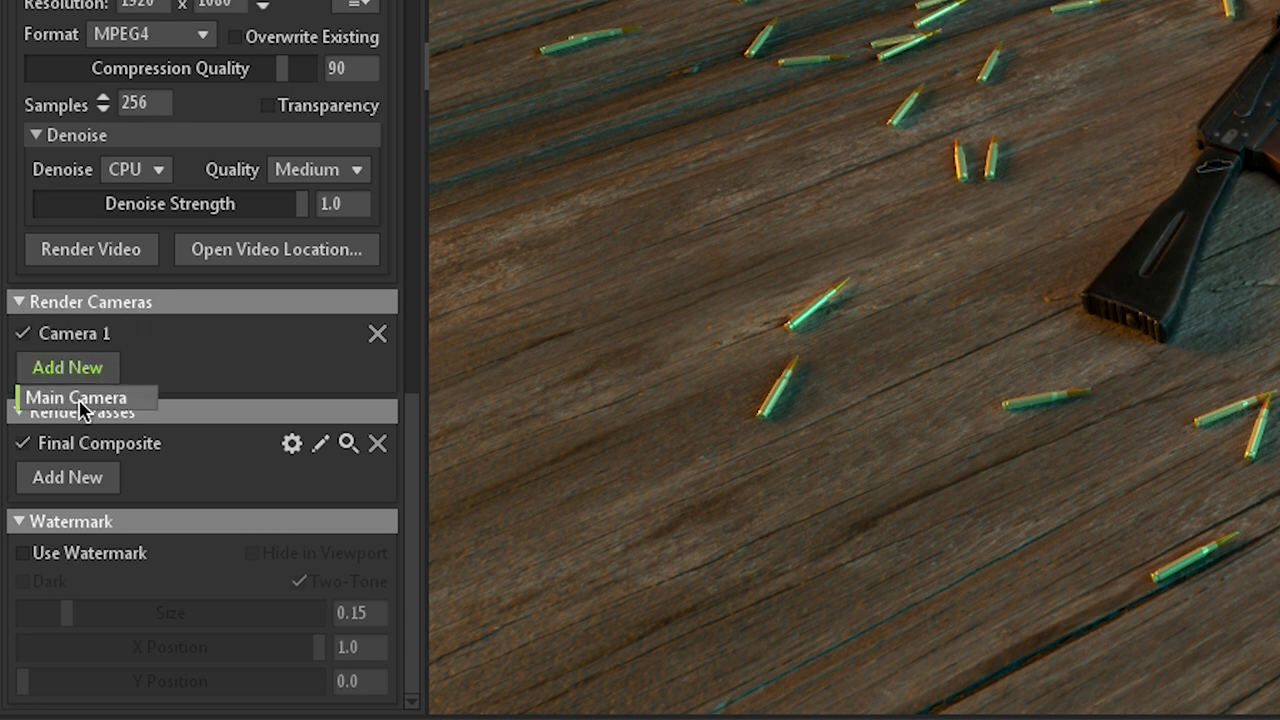
left_click(78, 376)
left_click(90, 369)
scroll(105, 410, "up", 2)
left_click(88, 447)
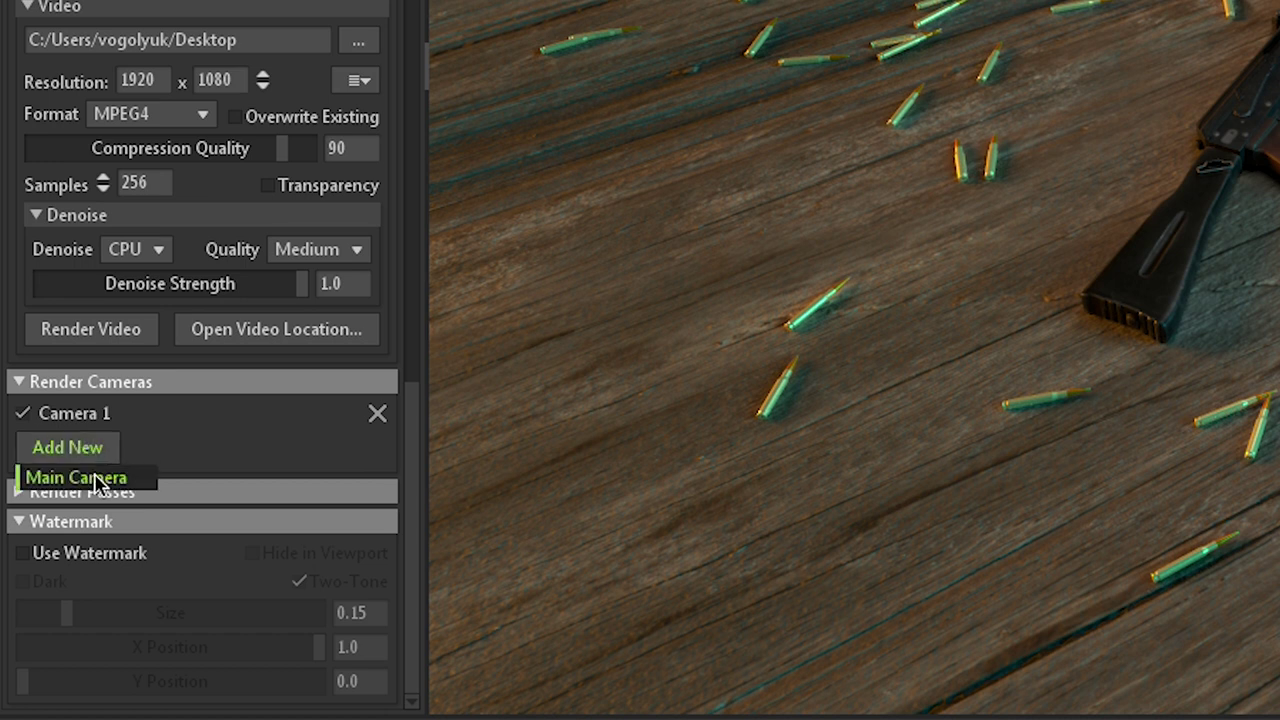
left_click(76, 477)
scroll(86, 494, "down", 8)
scroll(77, 412, "down", 10)
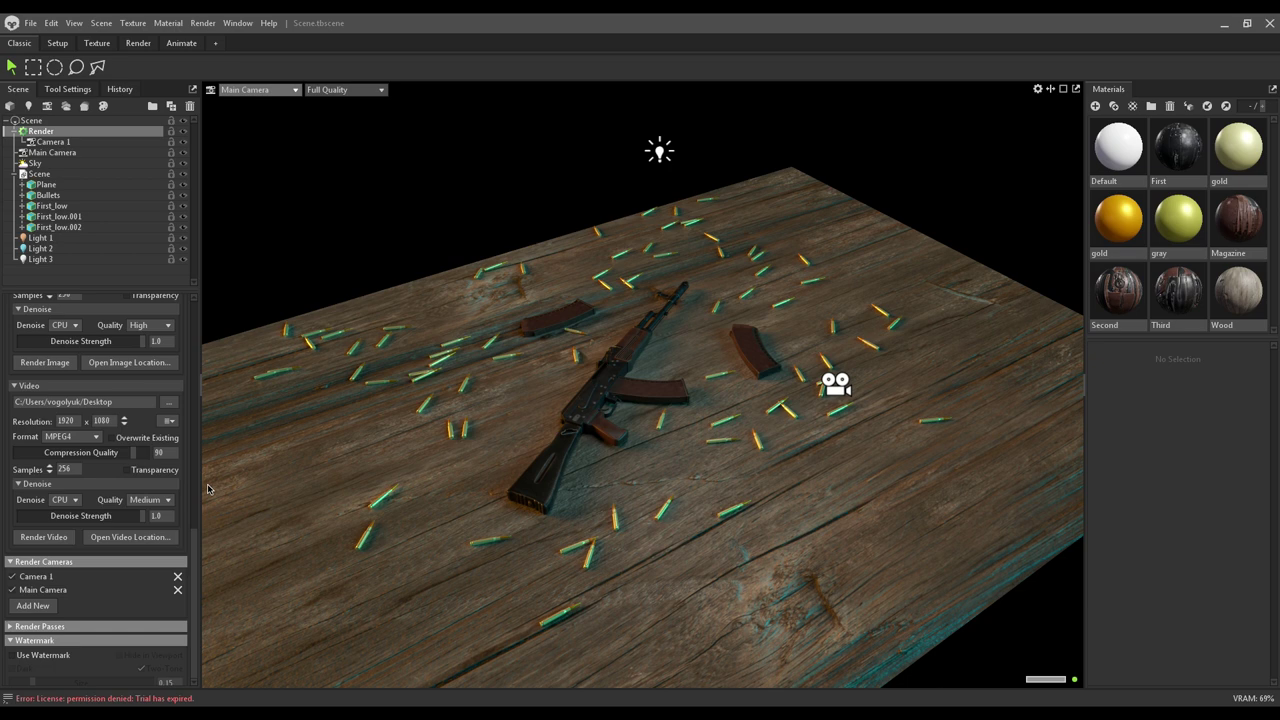
- Zoom out and orbit around the table, then open the RenderResults > Marmoset folder in Explorer
scroll(452, 423, "down", 1)
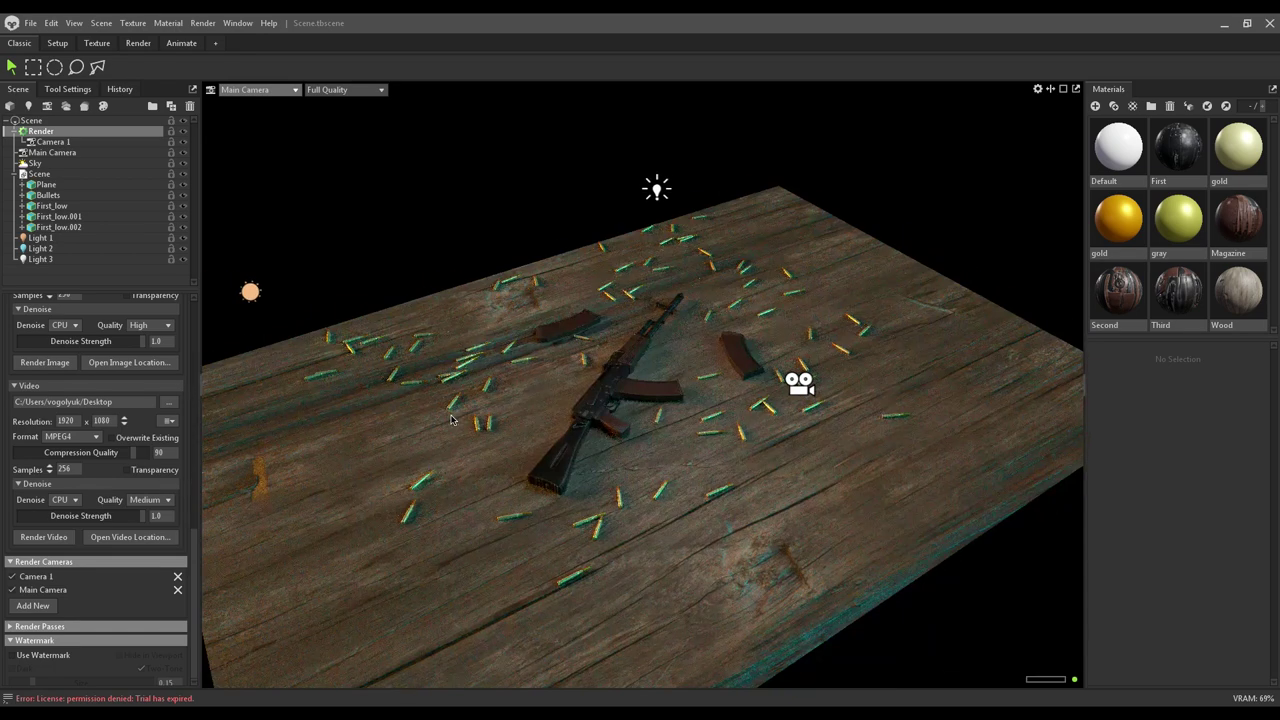
scroll(470, 418, "down", 1)
scroll(480, 416, "down", 1)
left_click_drag(617, 413, 802, 393)
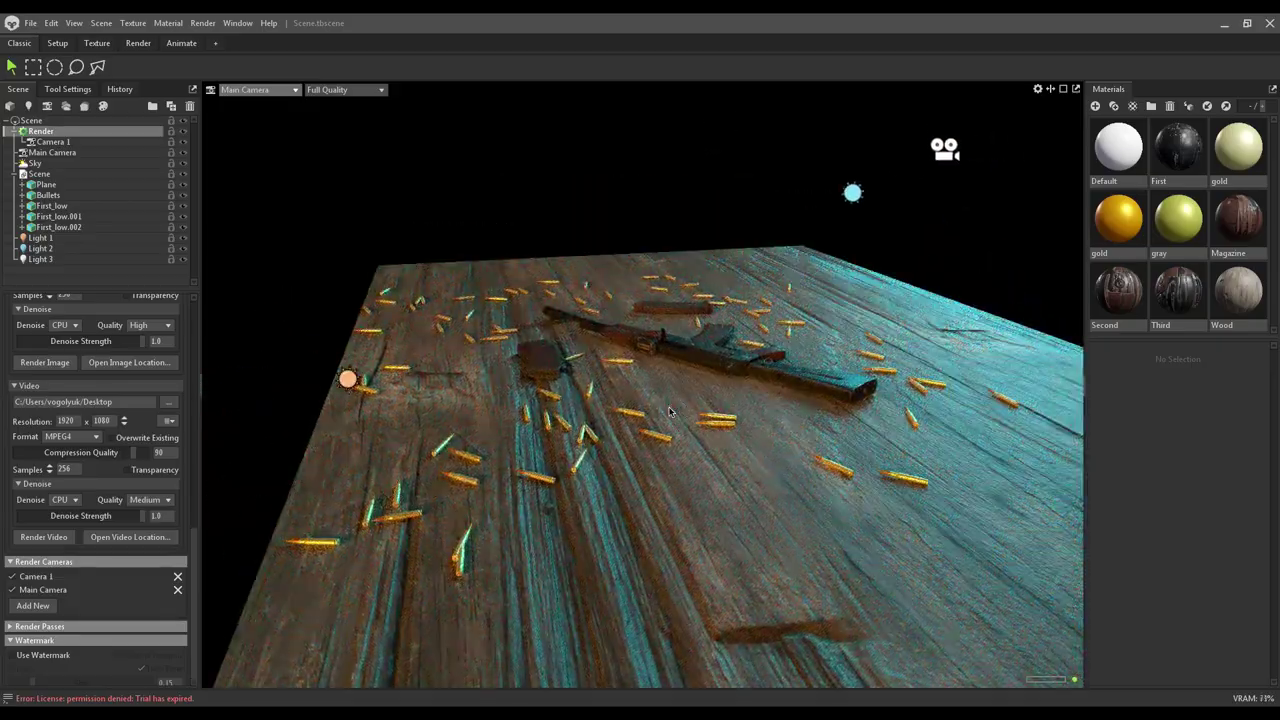
left_click_drag(688, 405, 725, 388)
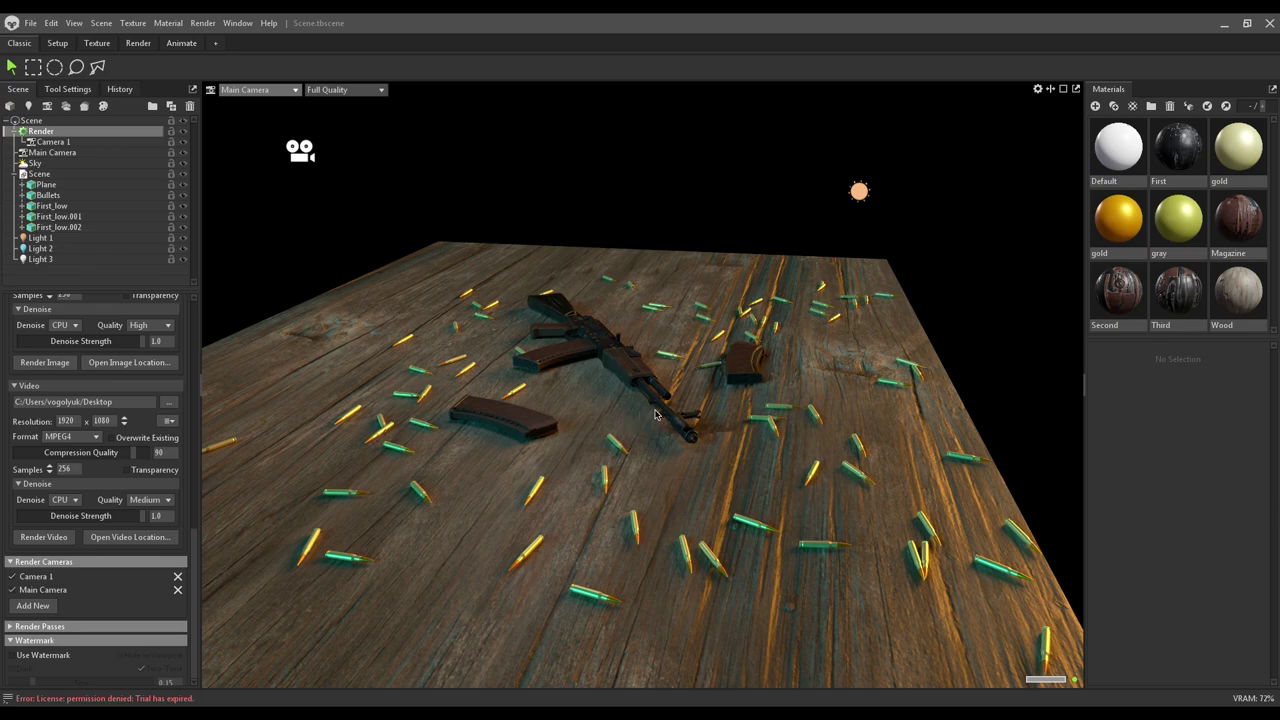
left_click_drag(652, 416, 773, 463)
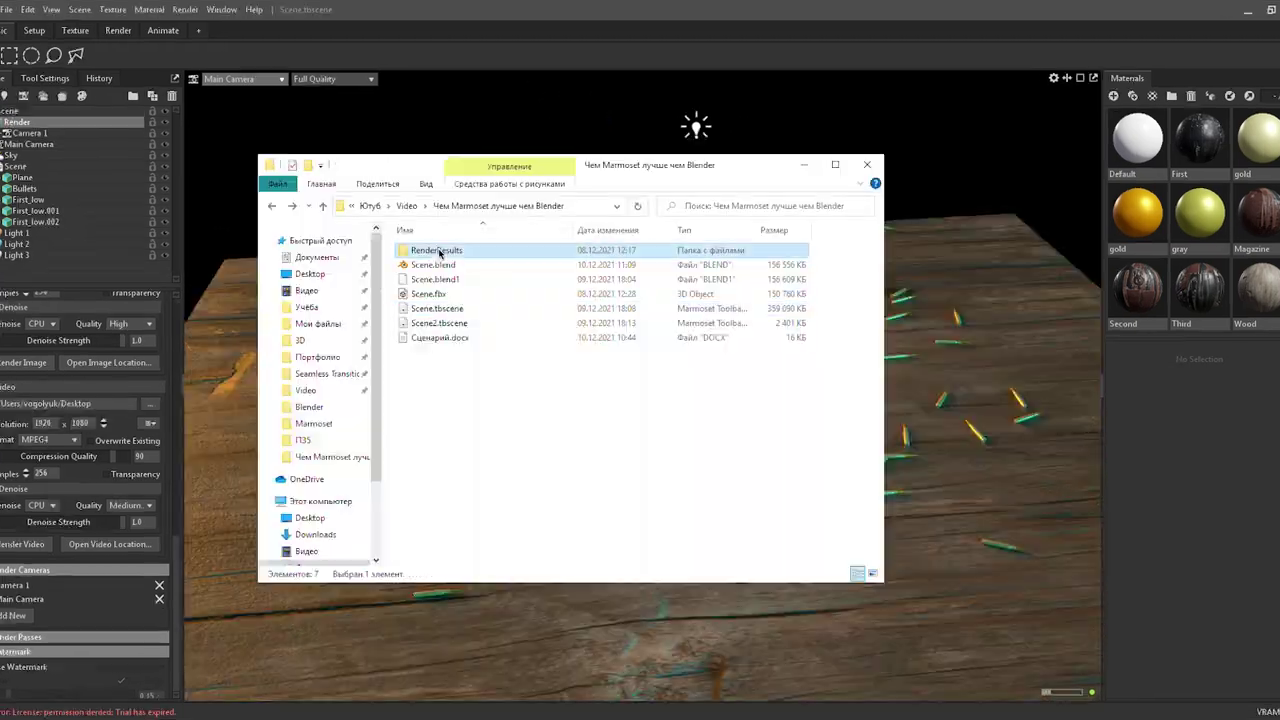
double_click(439, 253)
double_click(509, 262)
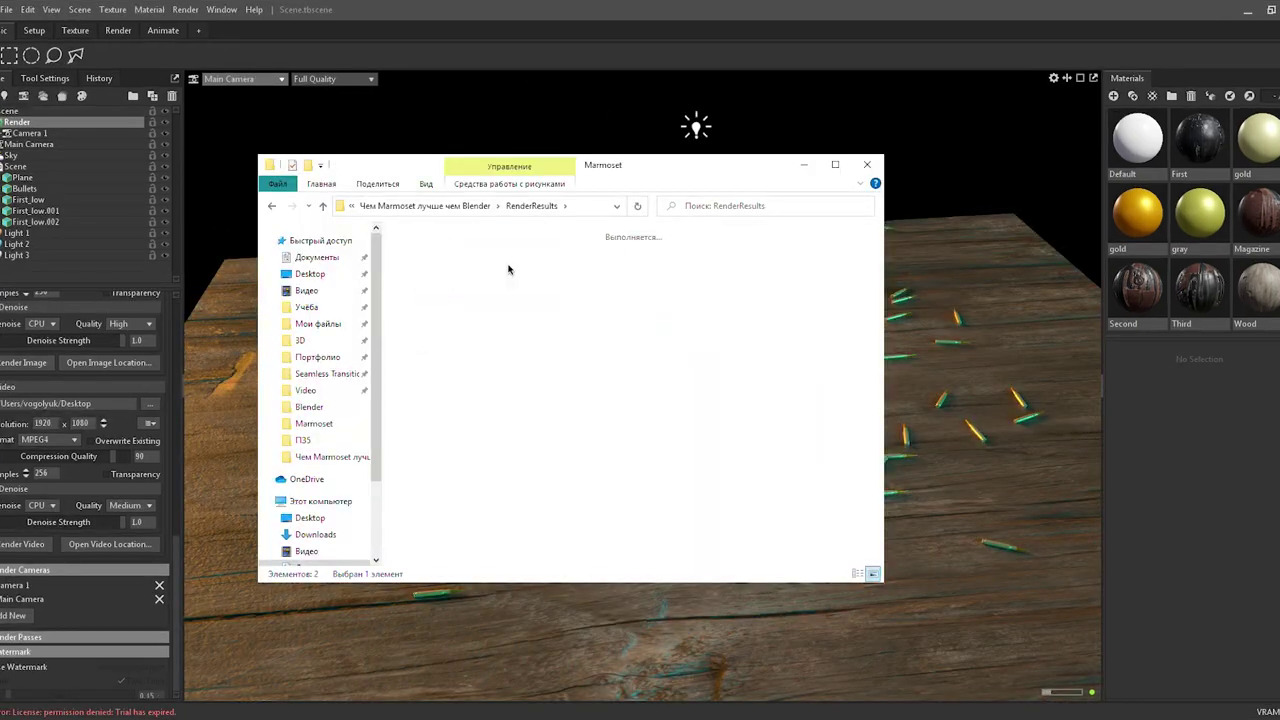
- Open MarmosetRayTracing30sec.png snapped left, then MarmosetRaster.png from the Raster folder beside it
double_click(607, 284)
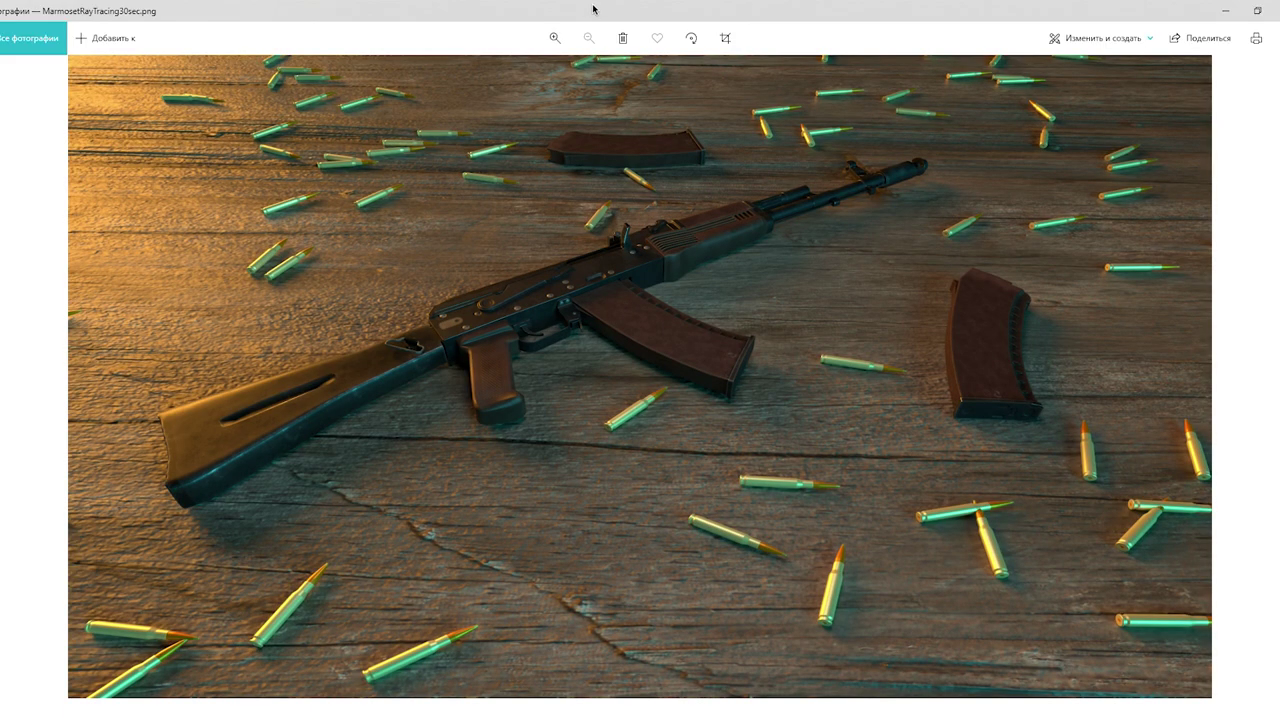
left_click_drag(603, 14, 2, 120)
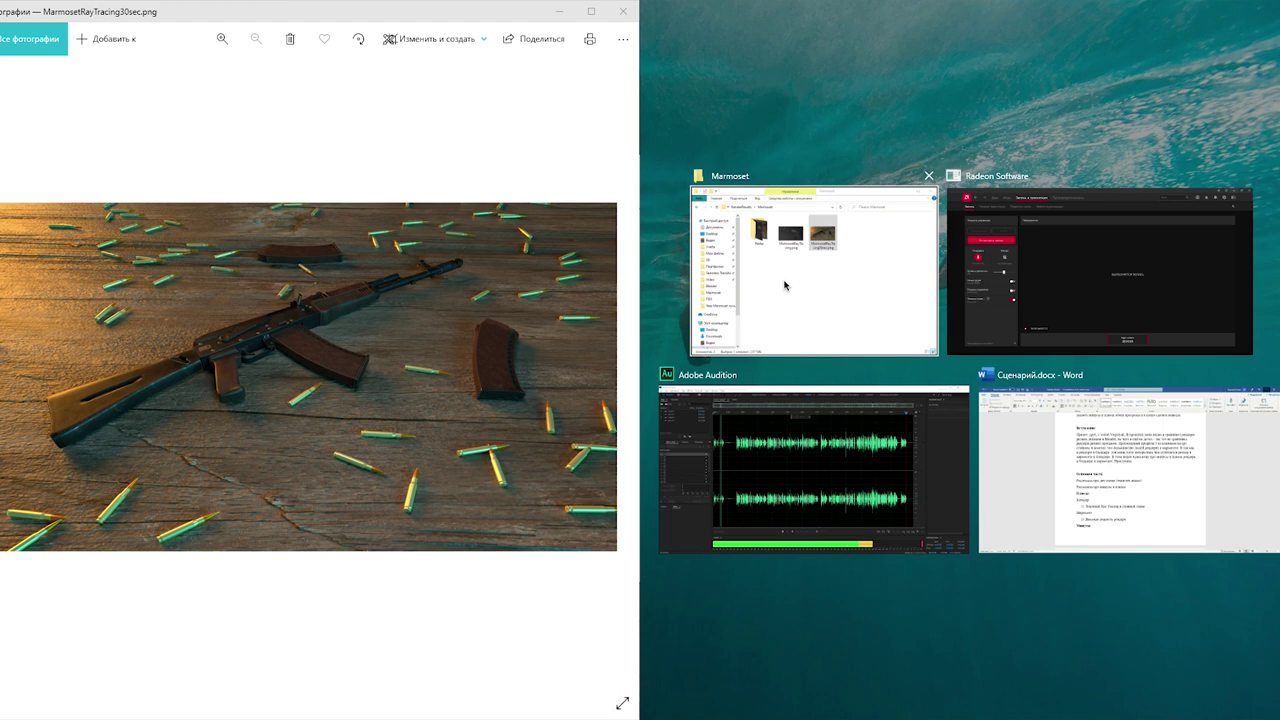
left_click(781, 289)
double_click(812, 118)
left_click(878, 137)
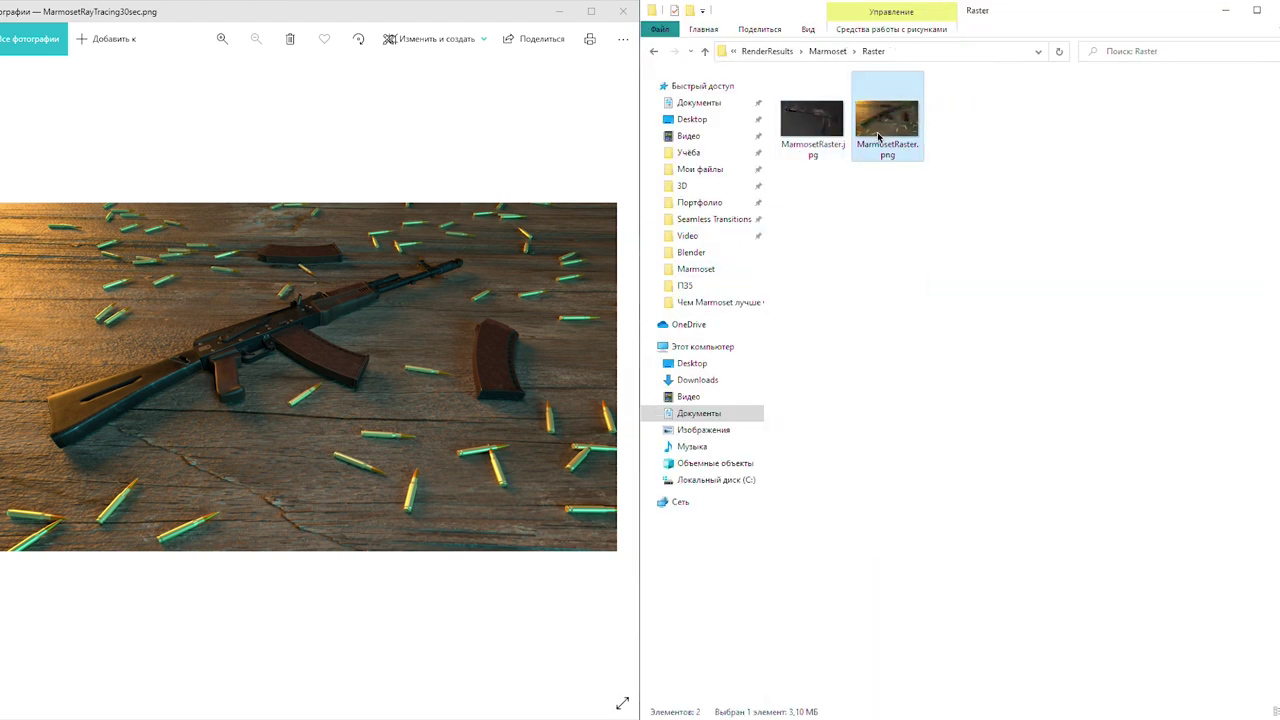
double_click(878, 137)
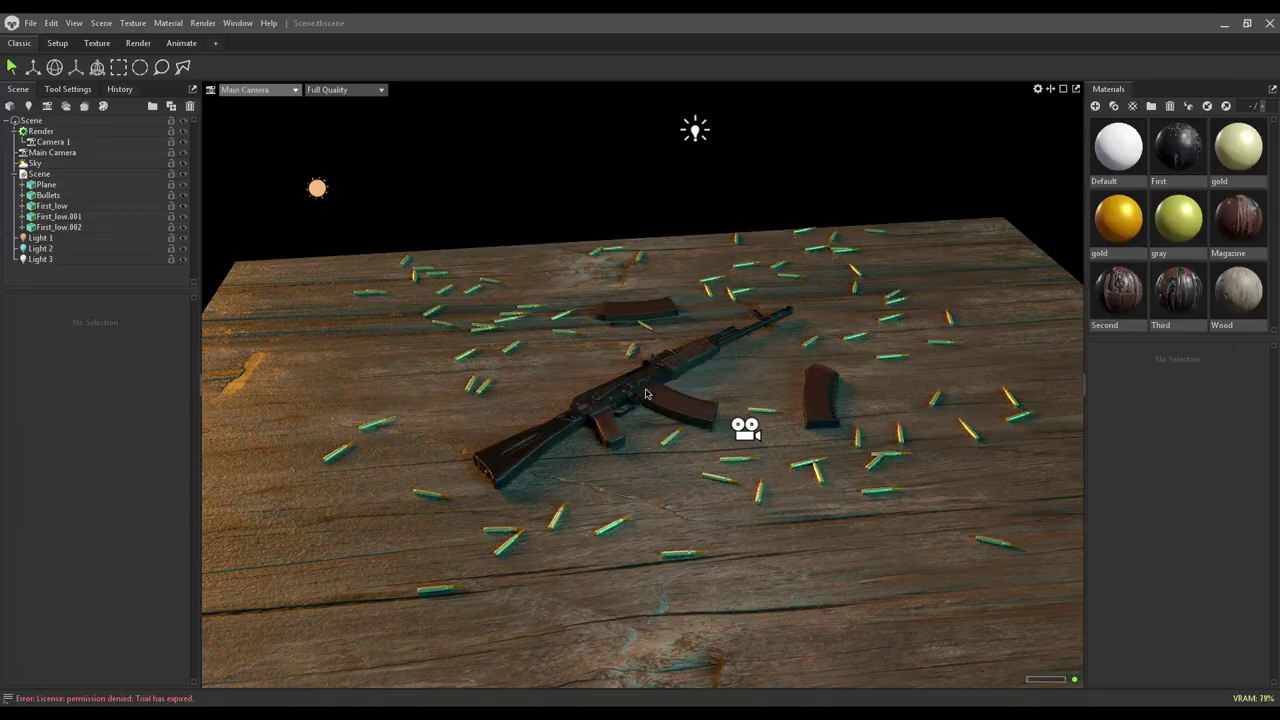
- Lower the view close over the rifle, then load Scene2.tbscene from the recent scenes list
left_click_drag(670, 410, 630, 425)
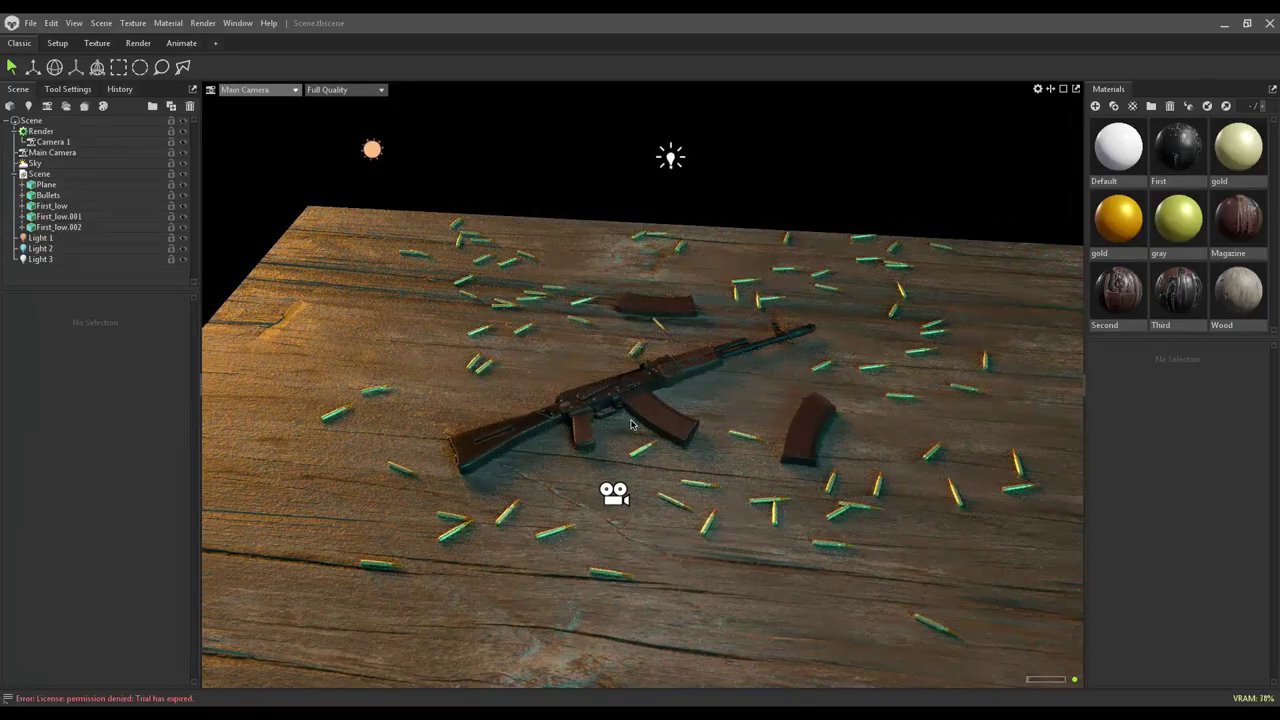
mouse_move(630, 425)
left_mouse_down()
mouse_move(613, 457)
mouse_move(607, 366)
left_mouse_up()
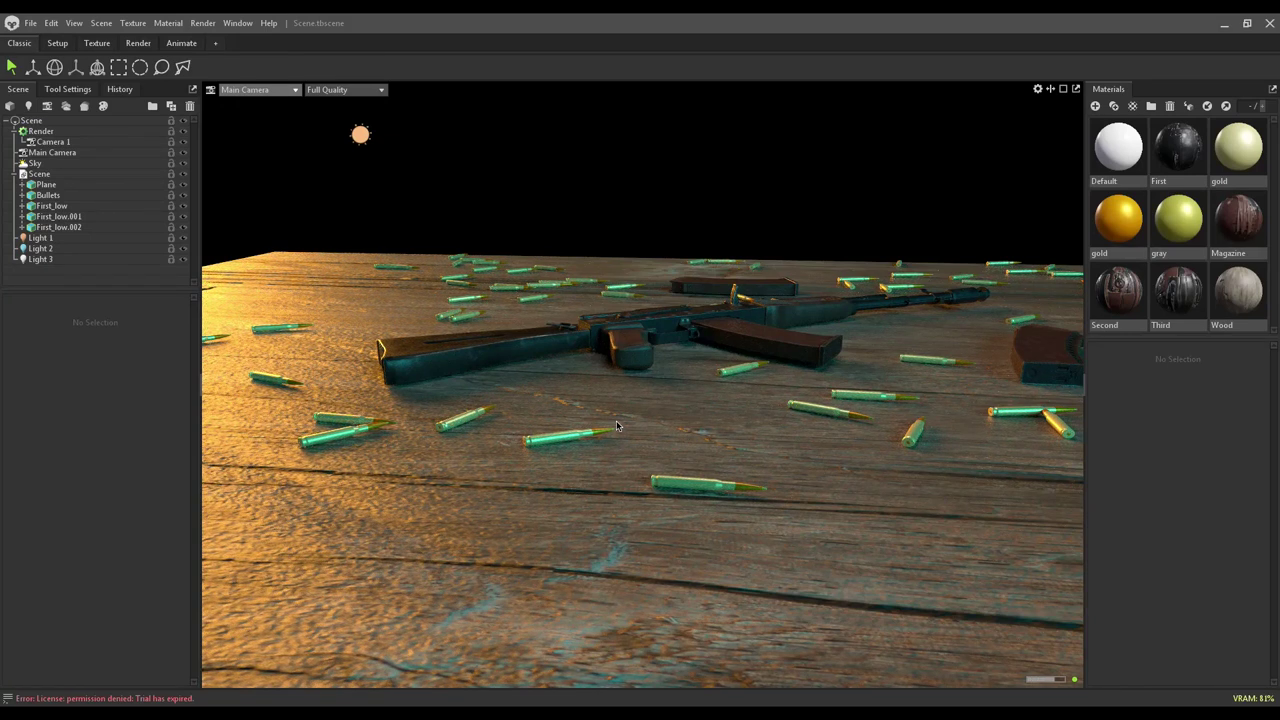
left_click(31, 23)
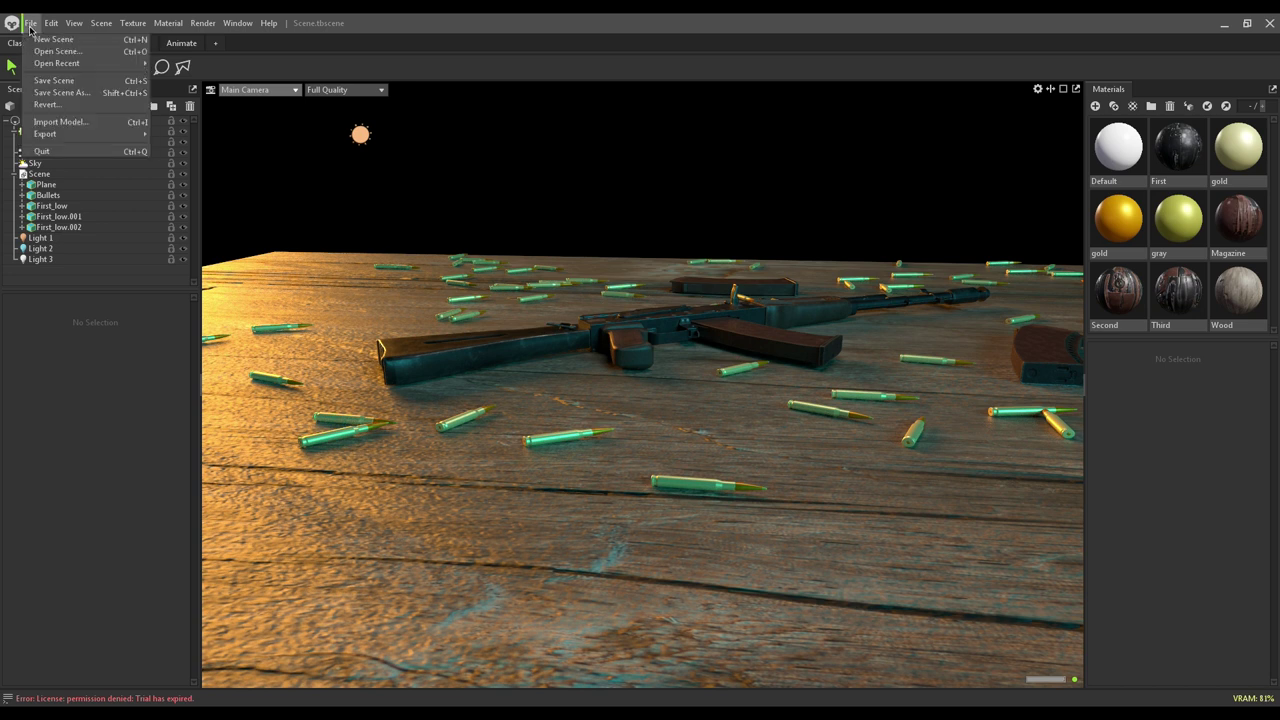
mouse_move(57, 63)
left_click(610, 75)
- Discard unsaved changes so Scene2 loads, then orbit around the lone rifle and its six lights
left_click(650, 416)
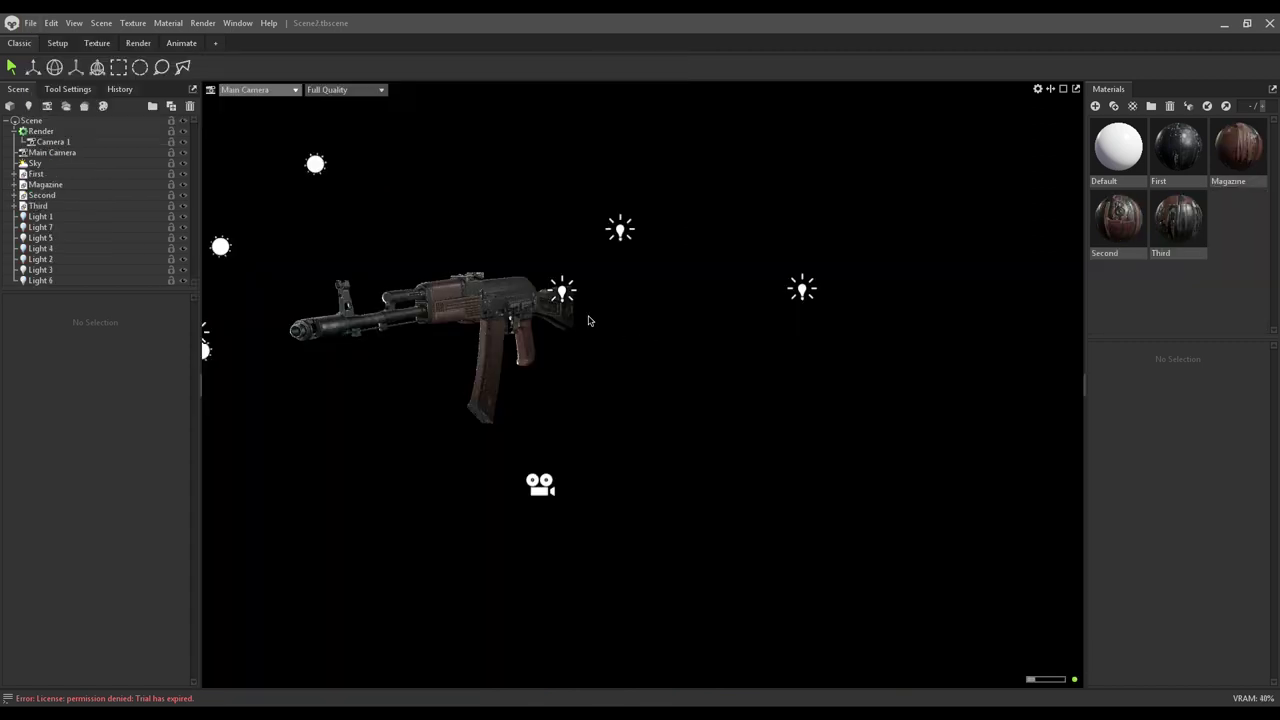
mouse_move(556, 324)
left_mouse_down()
mouse_move(589, 339)
mouse_move(657, 314)
mouse_move(543, 194)
left_mouse_up()
mouse_move(703, 381)
left_mouse_down()
mouse_move(766, 383)
mouse_move(733, 398)
left_mouse_up()
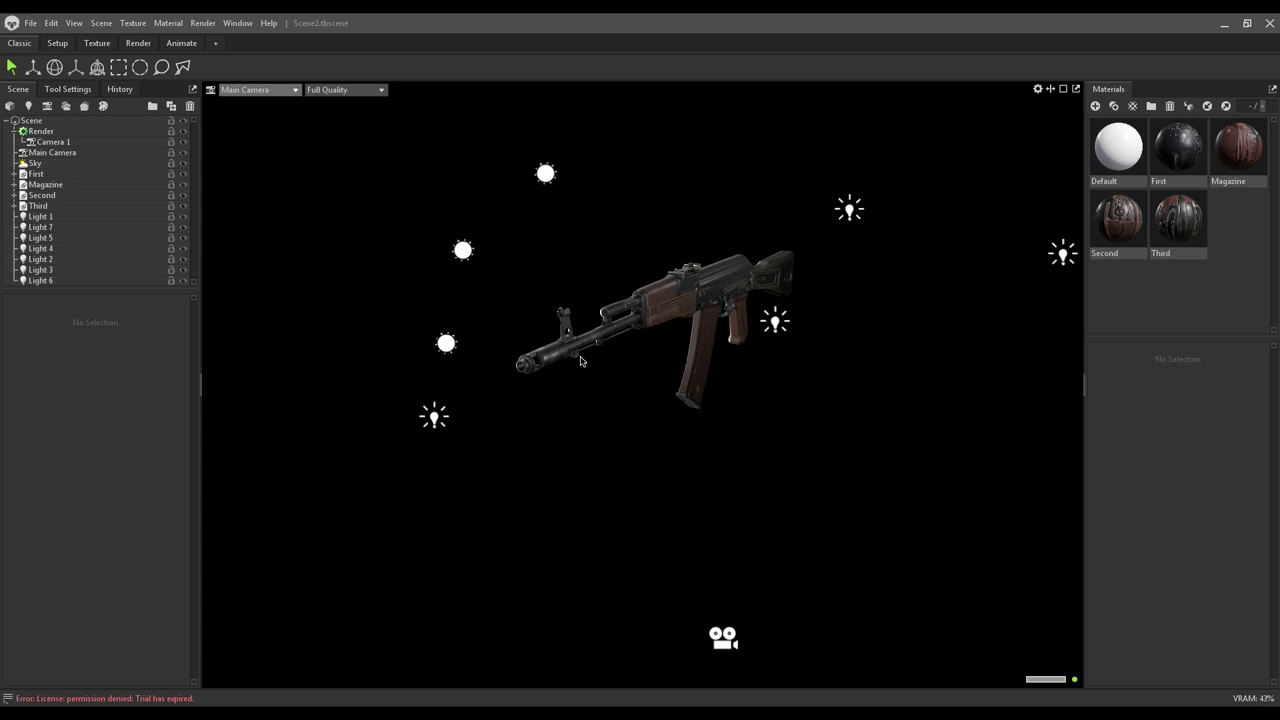
- View the rifle through Camera 1 and display Scene2's Render lighting settings
left_click_drag(693, 395, 679, 330)
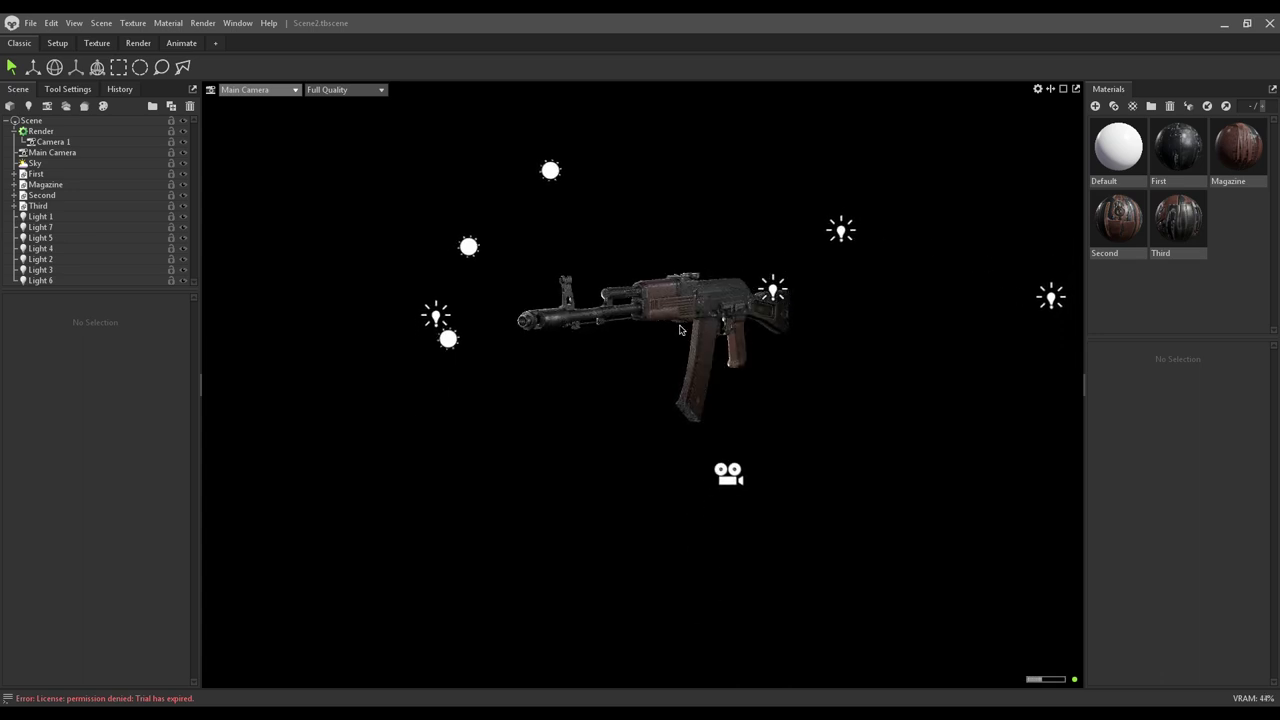
left_click(252, 90)
mouse_move(247, 102)
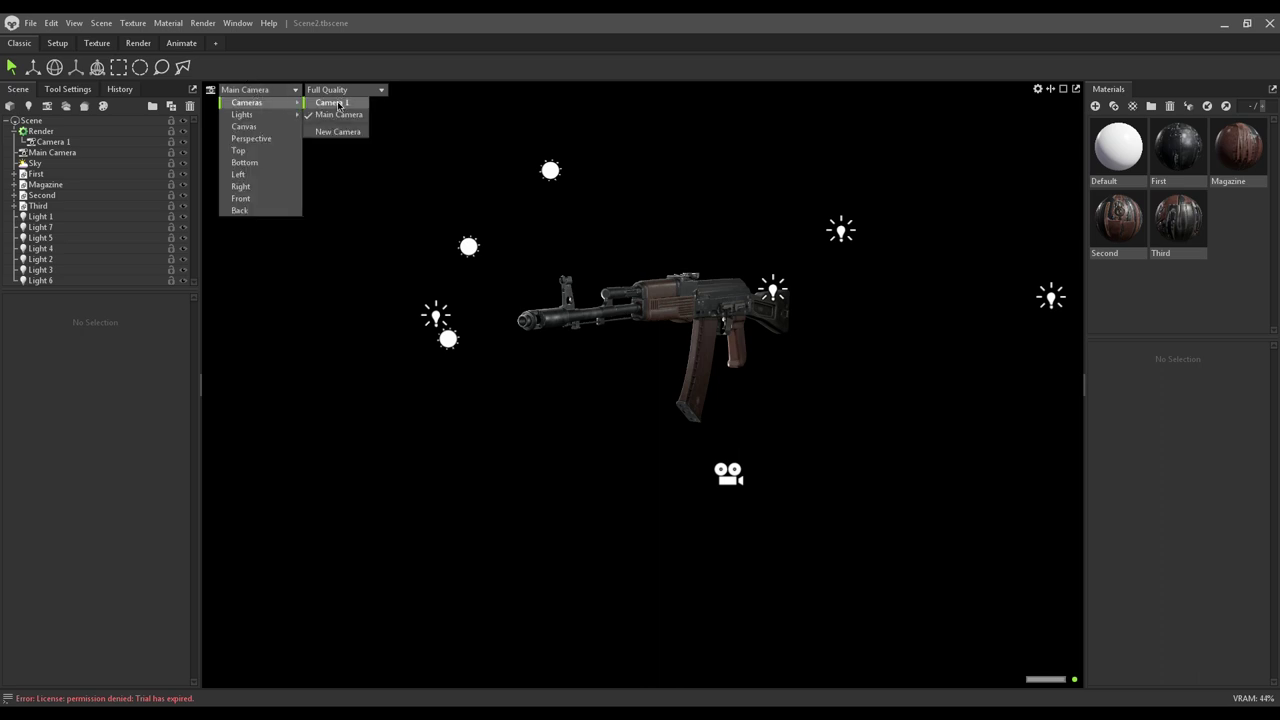
left_click(338, 104)
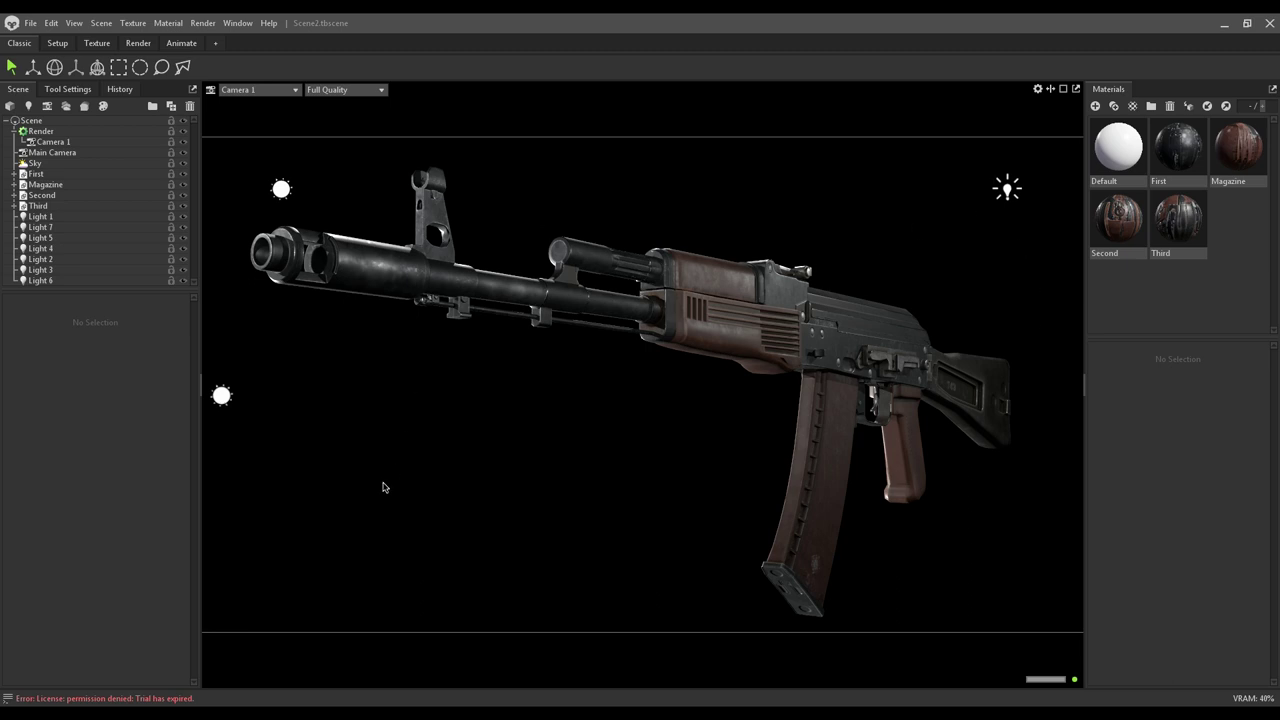
left_click(40, 131)
mouse_move(17, 331)
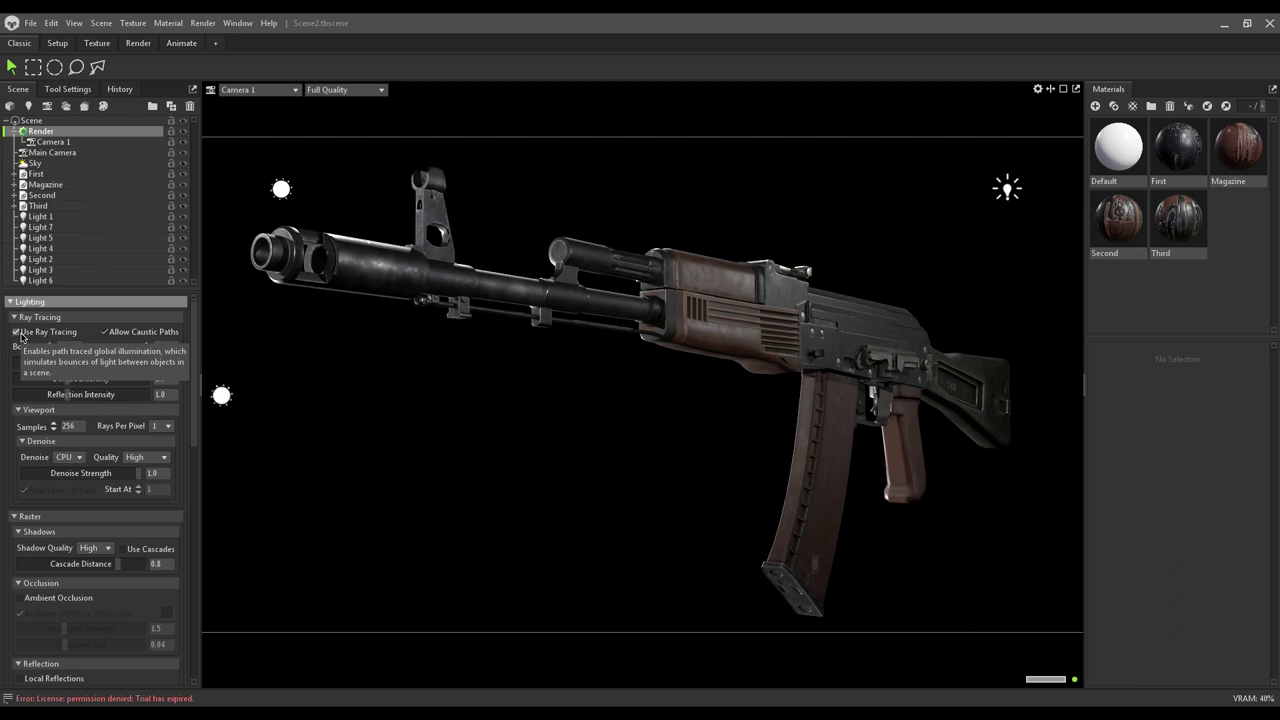
- Toggle Use Ray Tracing off and back on to restart the ray-traced Camera 1 preview
left_click(17, 332)
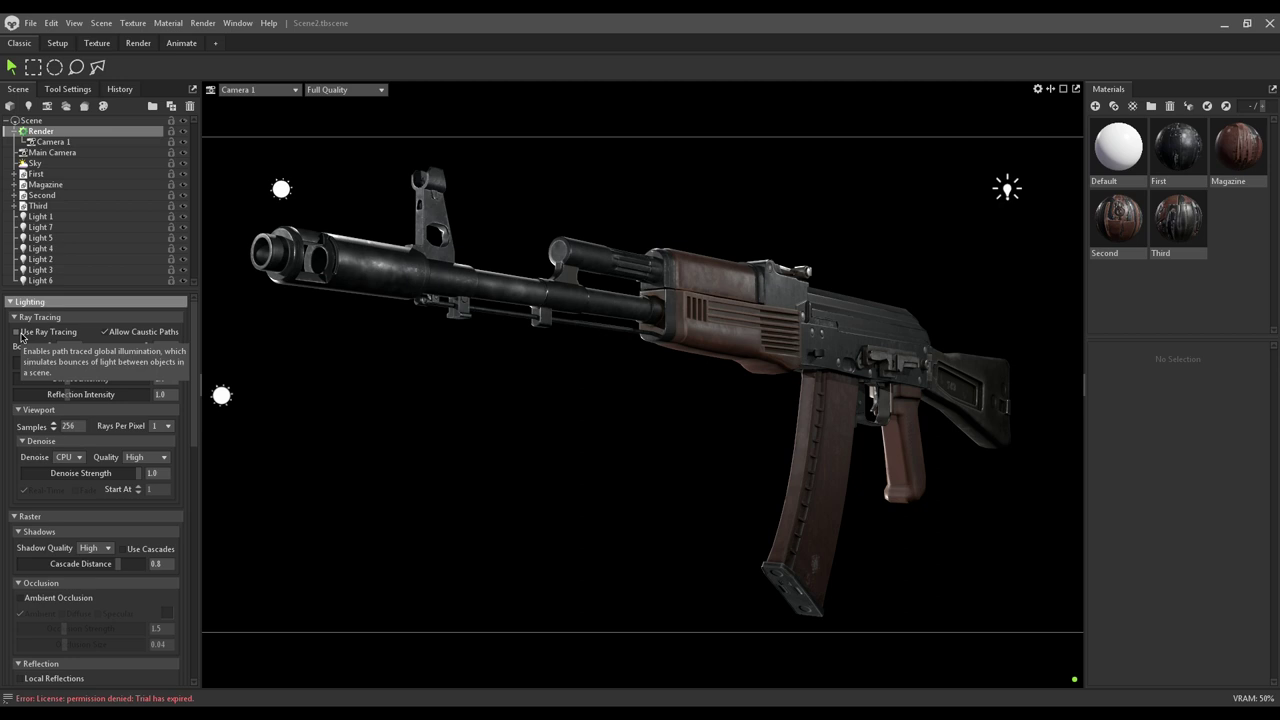
left_click(18, 333)
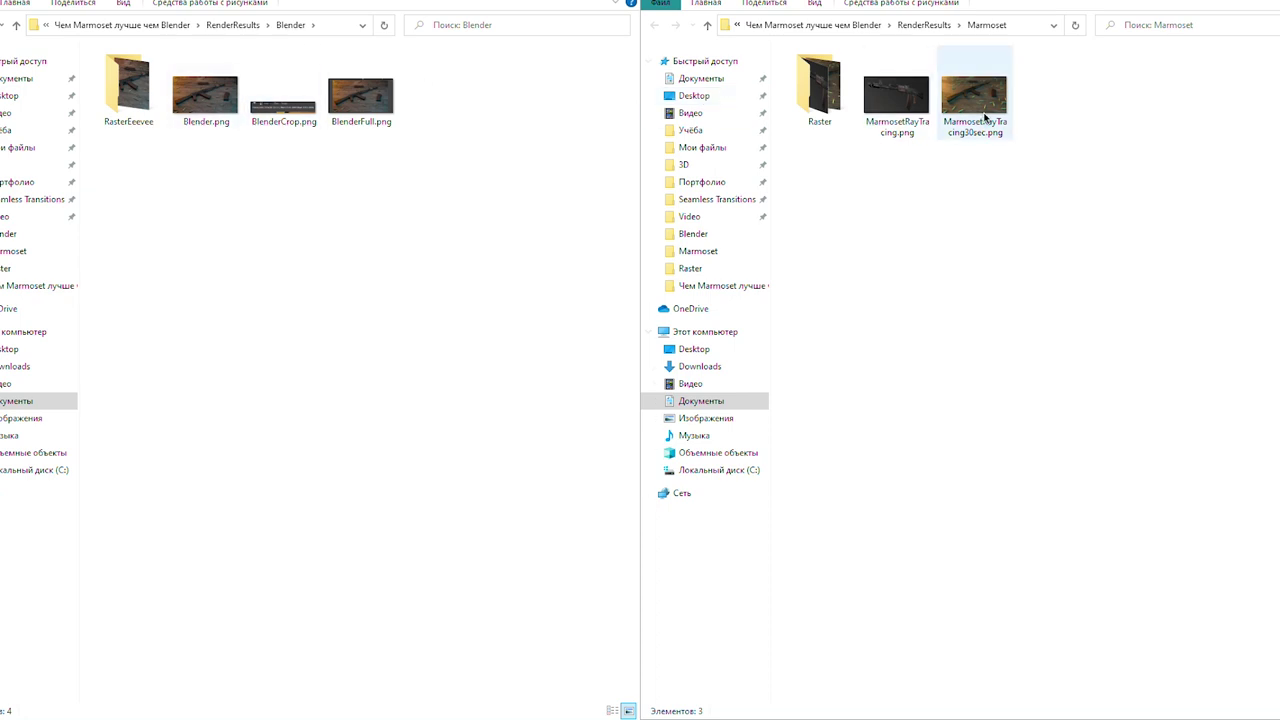
- Open Blender.png and MarmosetRayTracing30sec.png side by side in Photos and begin zooming in
double_click(981, 118)
double_click(206, 95)
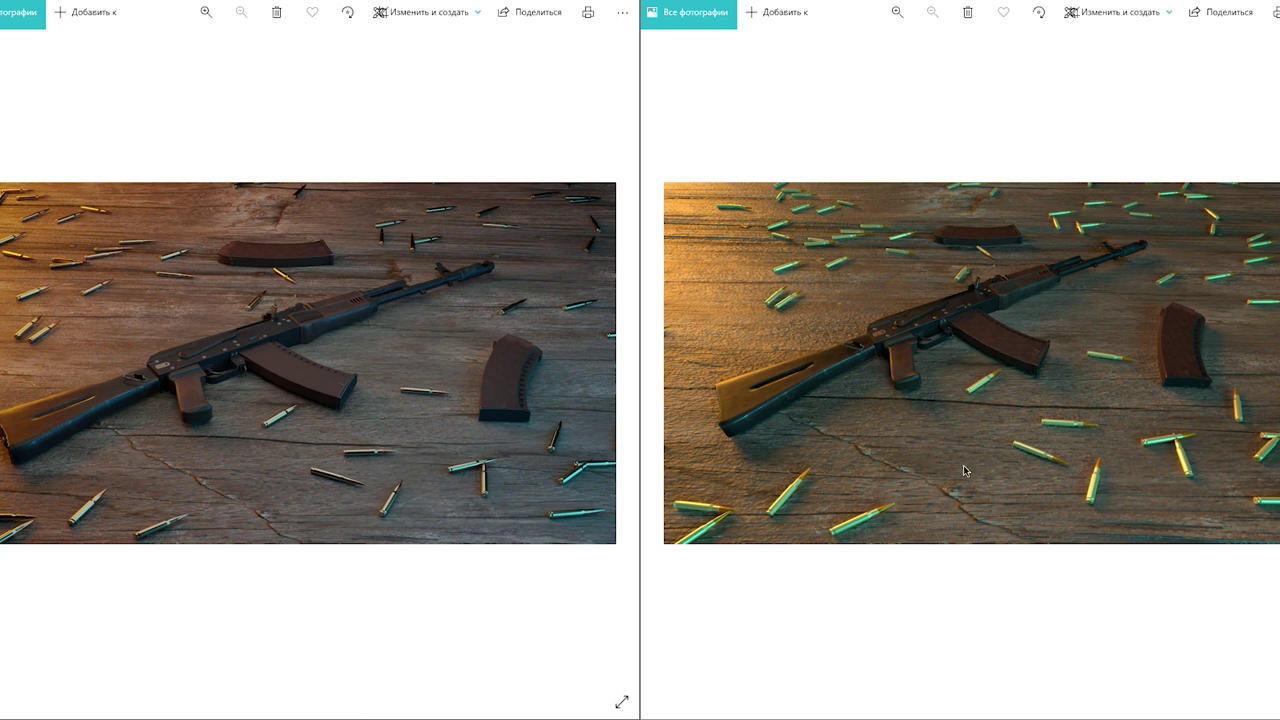
scroll(461, 495, "up", 2, "ctrl")
- Zoom both renders onto the bullets and nudge the Marmoset close-up to compare detail
scroll(449, 491, "up", 2, "ctrl")
scroll(287, 421, "up", 1, "ctrl")
scroll(287, 421, "up", 1, "ctrl")
scroll(260, 423, "up", 1, "ctrl")
scroll(1090, 463, "up", 3, "ctrl")
scroll(1090, 463, "up", 2, "ctrl")
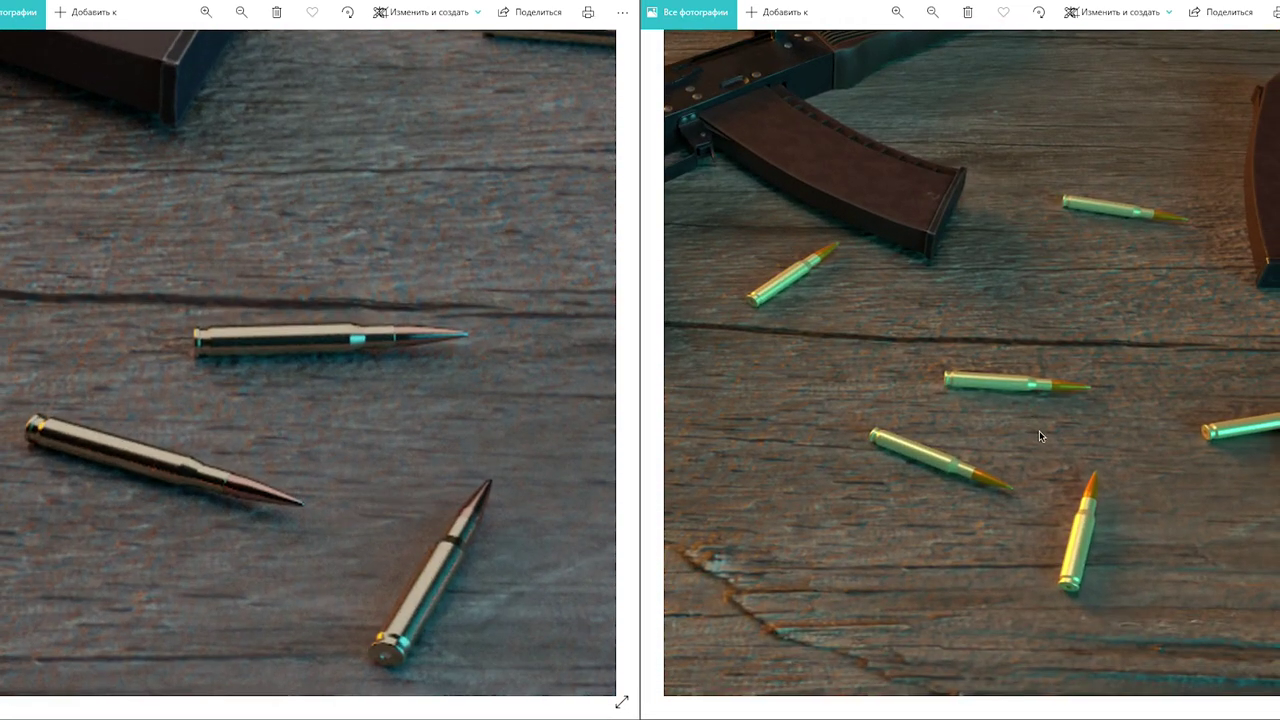
scroll(1037, 429, "up", 2, "ctrl")
scroll(1007, 433, "up", 1, "ctrl")
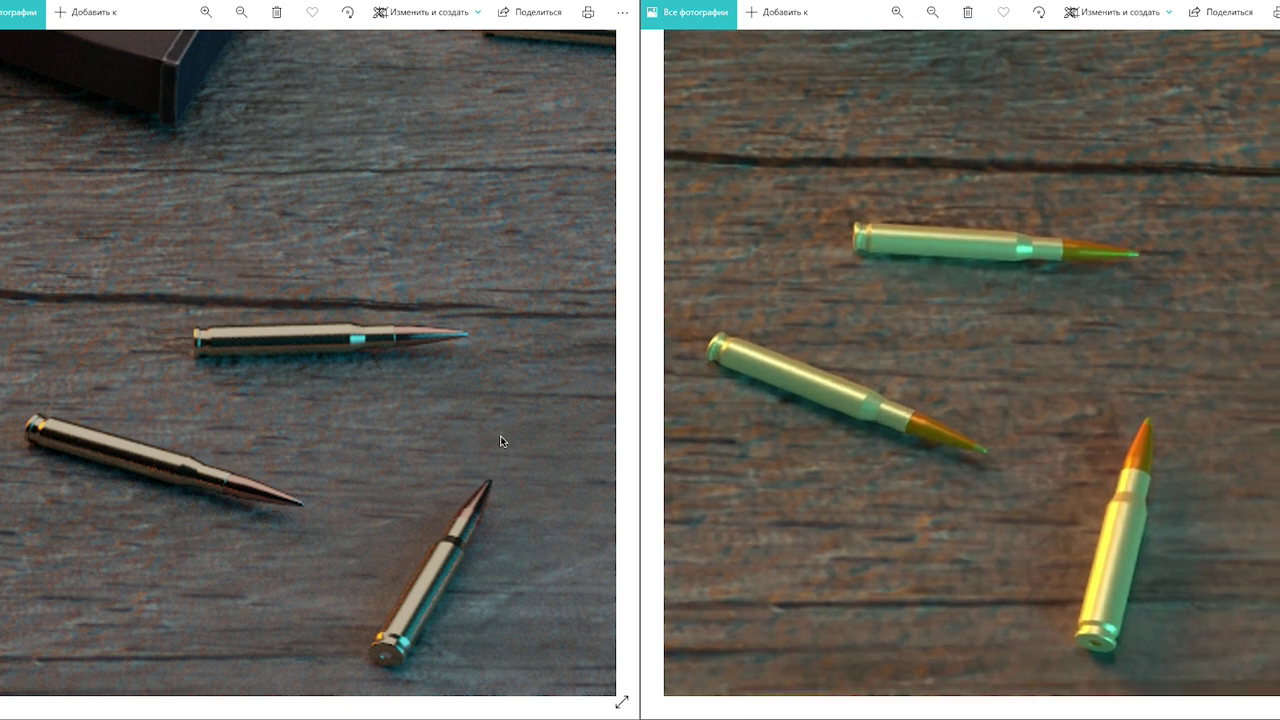
scroll(408, 390, "down", 1)
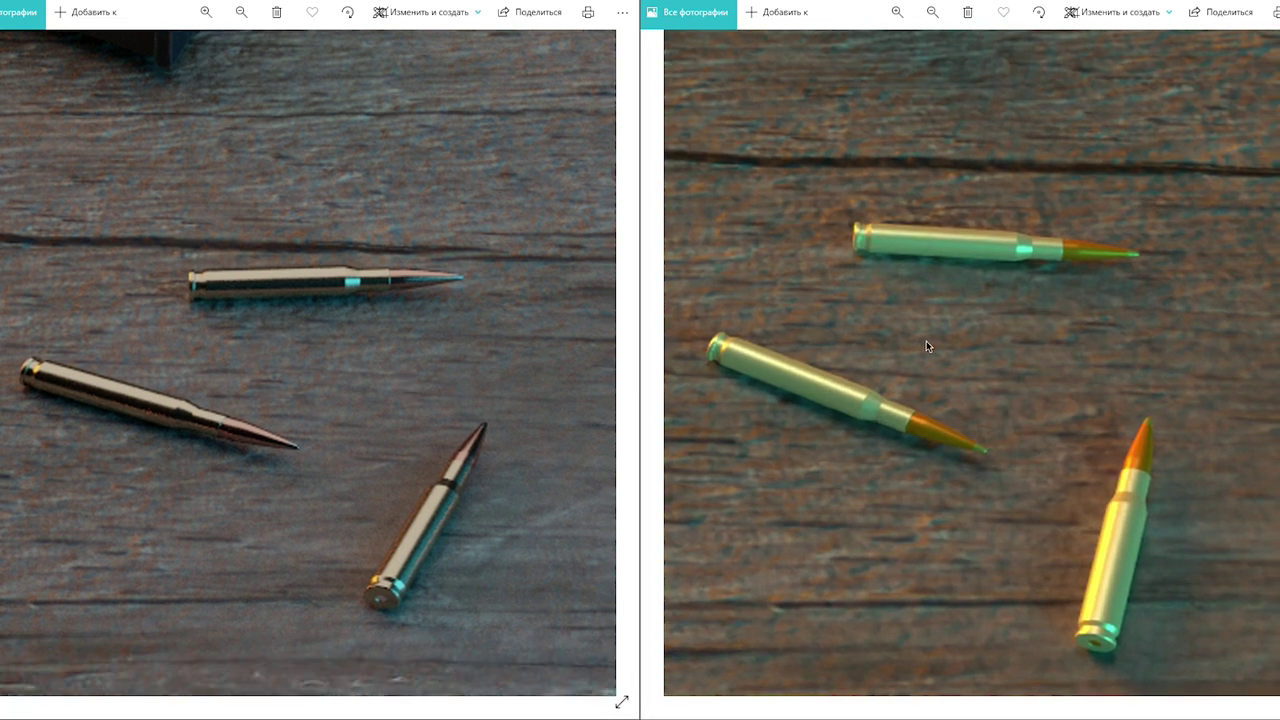
scroll(410, 368, "down", 1)
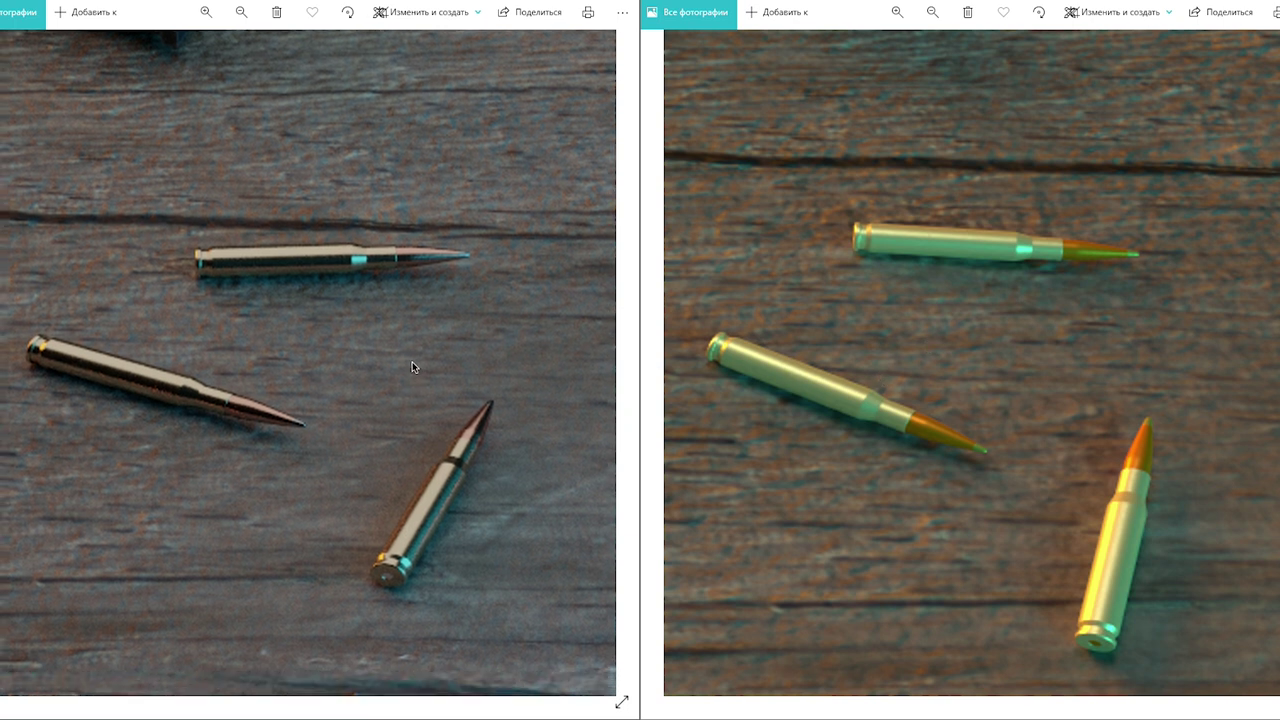
scroll(925, 358, "up", 1)
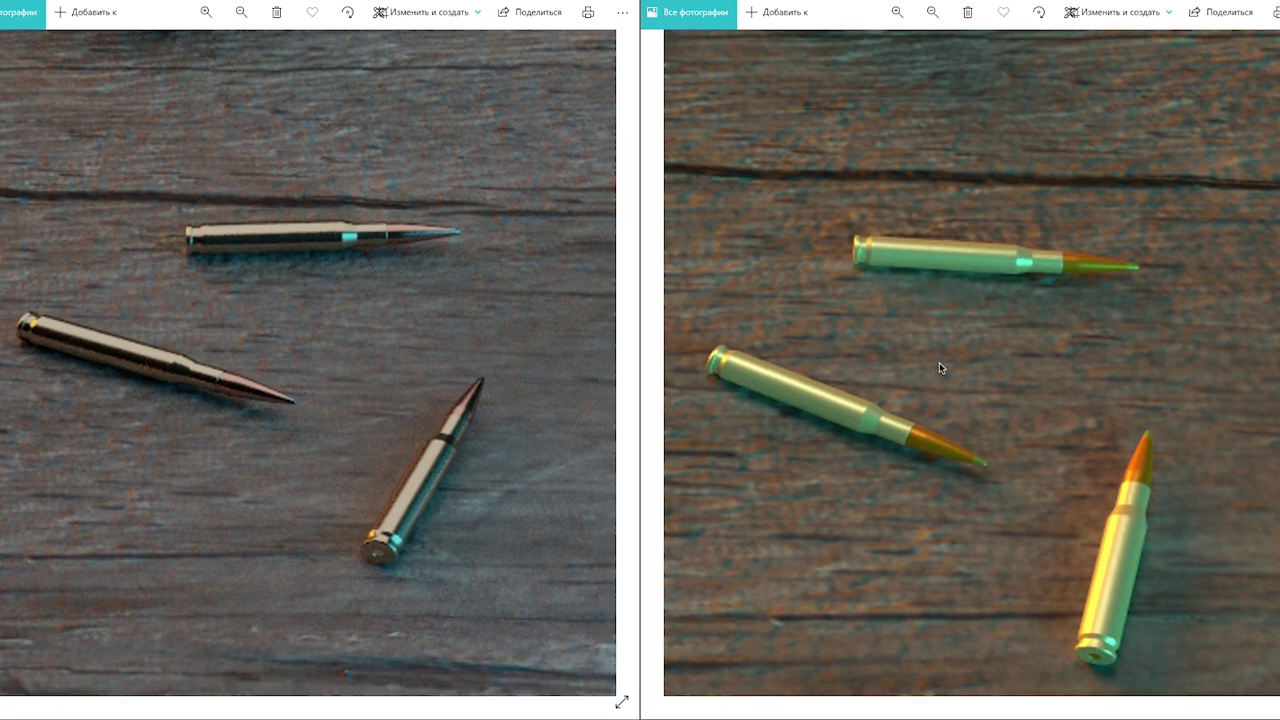
left_click_drag(970, 327, 976, 319)
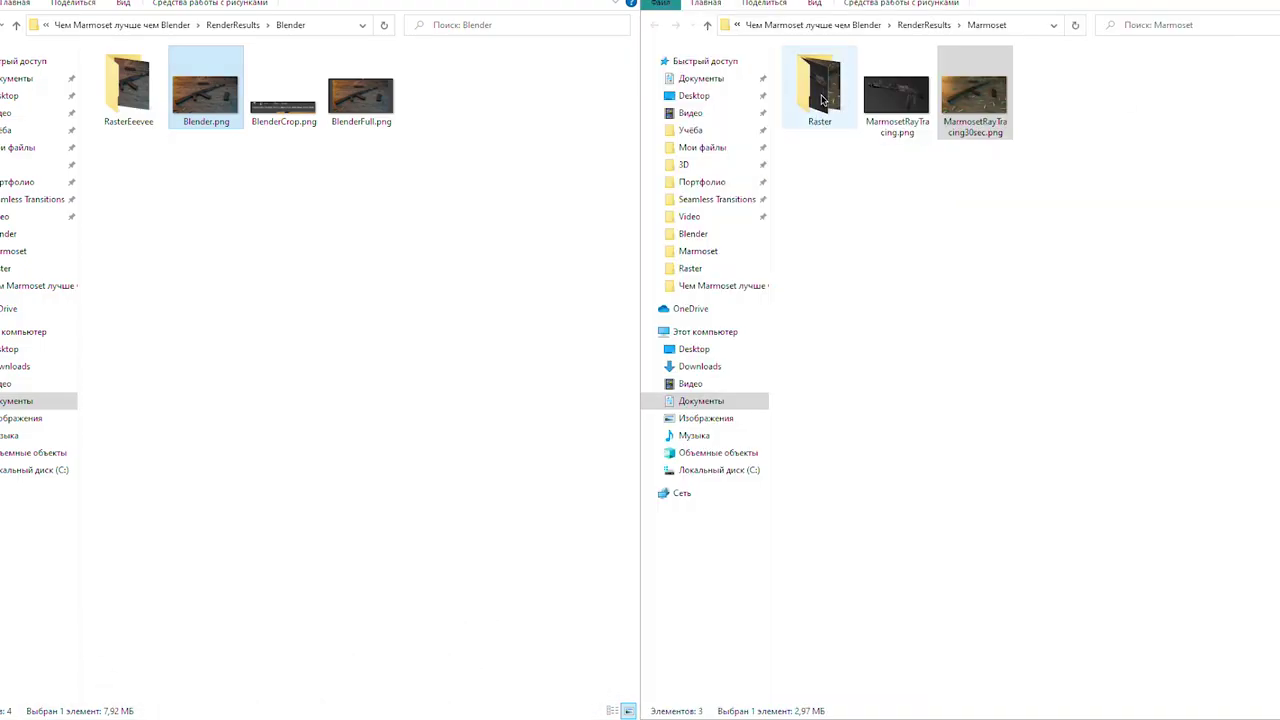
- Open the Raster and RasterEeevee folders and snap Eevee.png to the left half
double_click(822, 98)
double_click(143, 109)
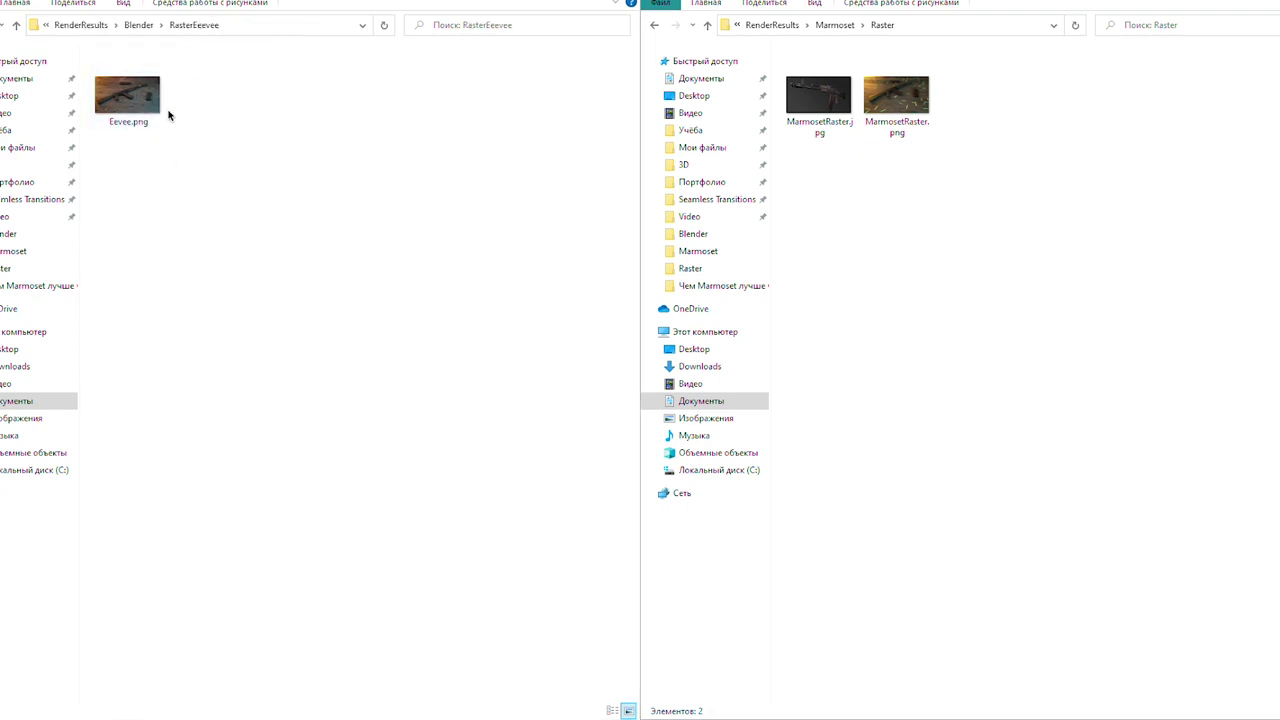
double_click(149, 107)
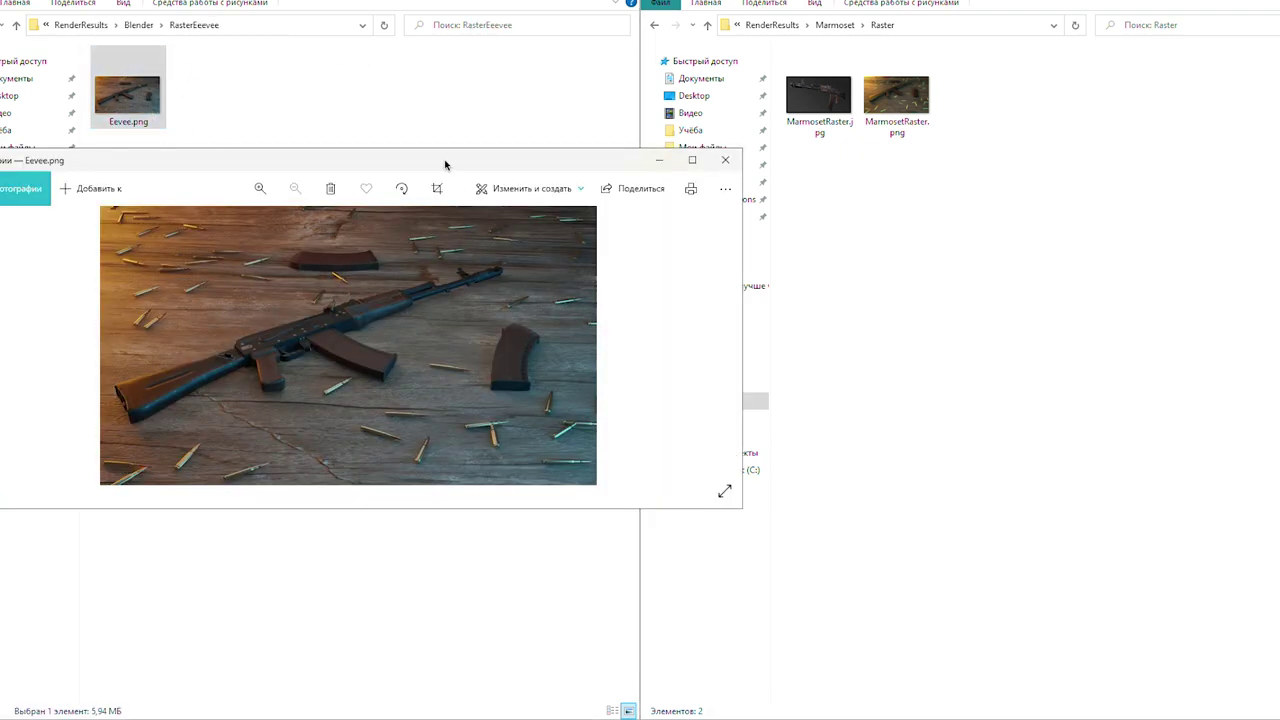
key("super+Left")
- Open MarmosetRaster.png on the right half, discarding the mistakenly opened MarmosetRaster.jpg
left_click(799, 120)
double_click(799, 120)
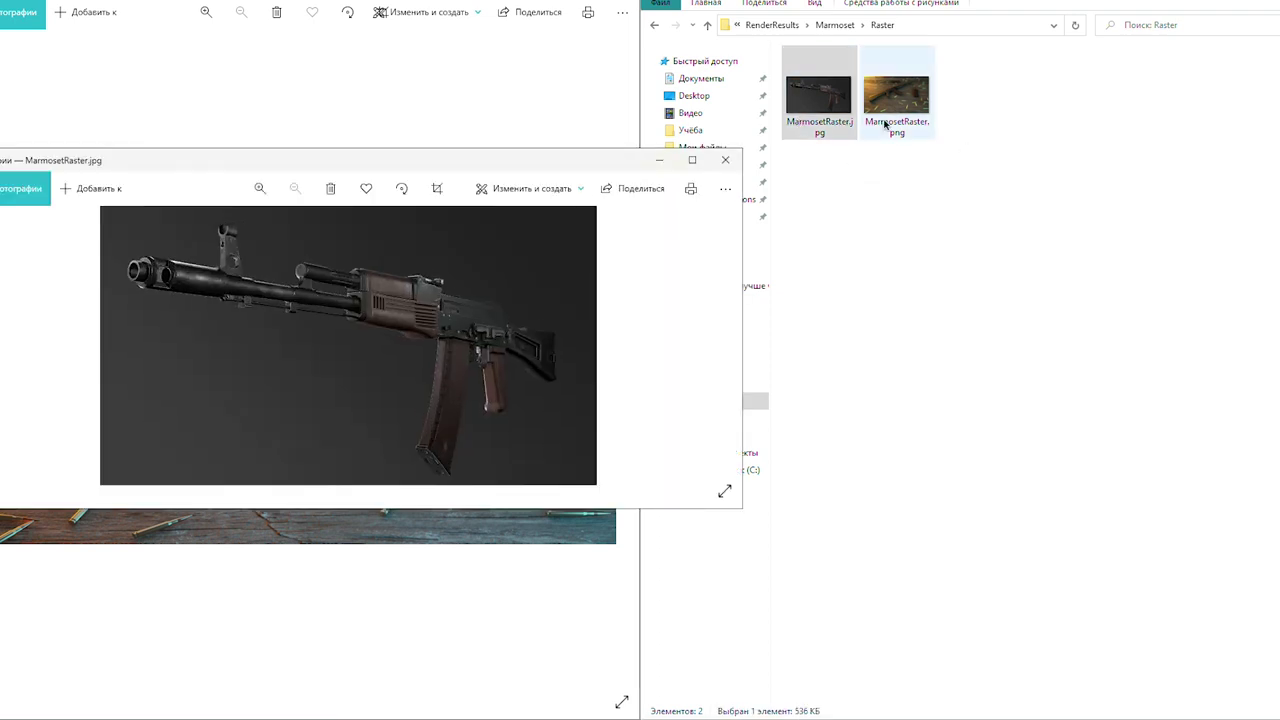
left_click_drag(671, 160, 1167, 222)
left_click(1166, 219)
double_click(896, 97)
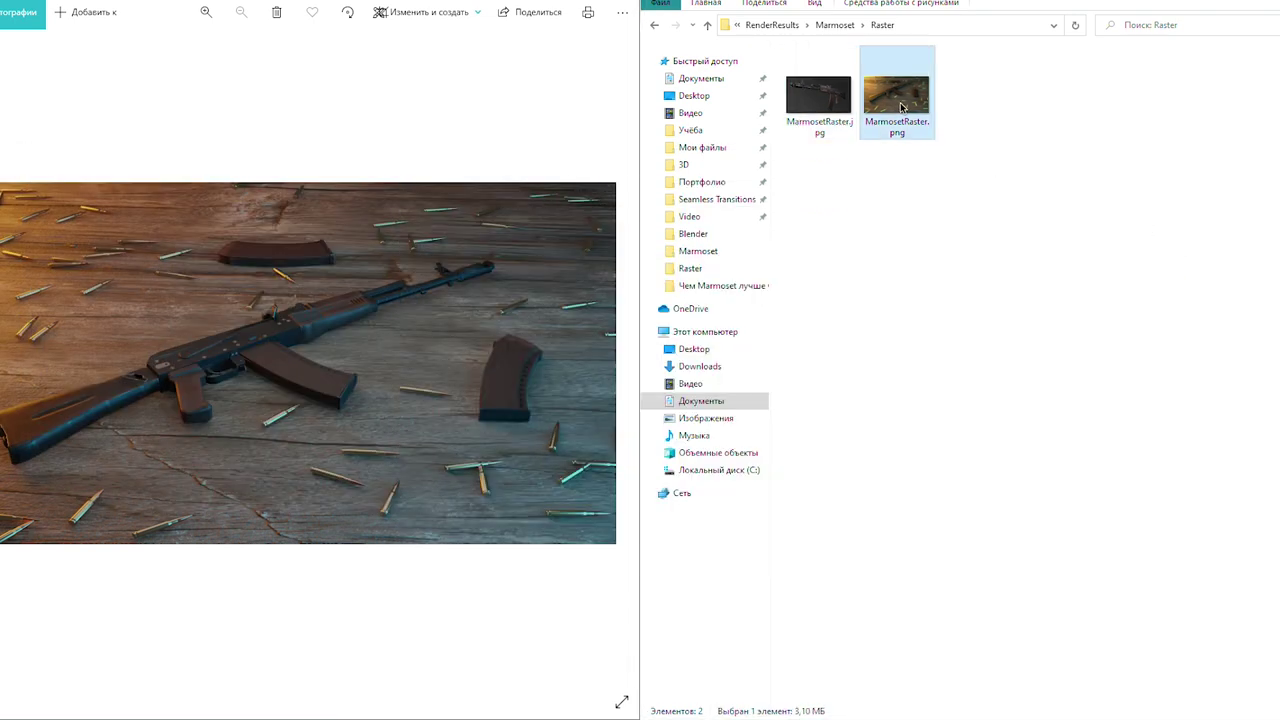
left_click_drag(890, 216, 1279, 190)
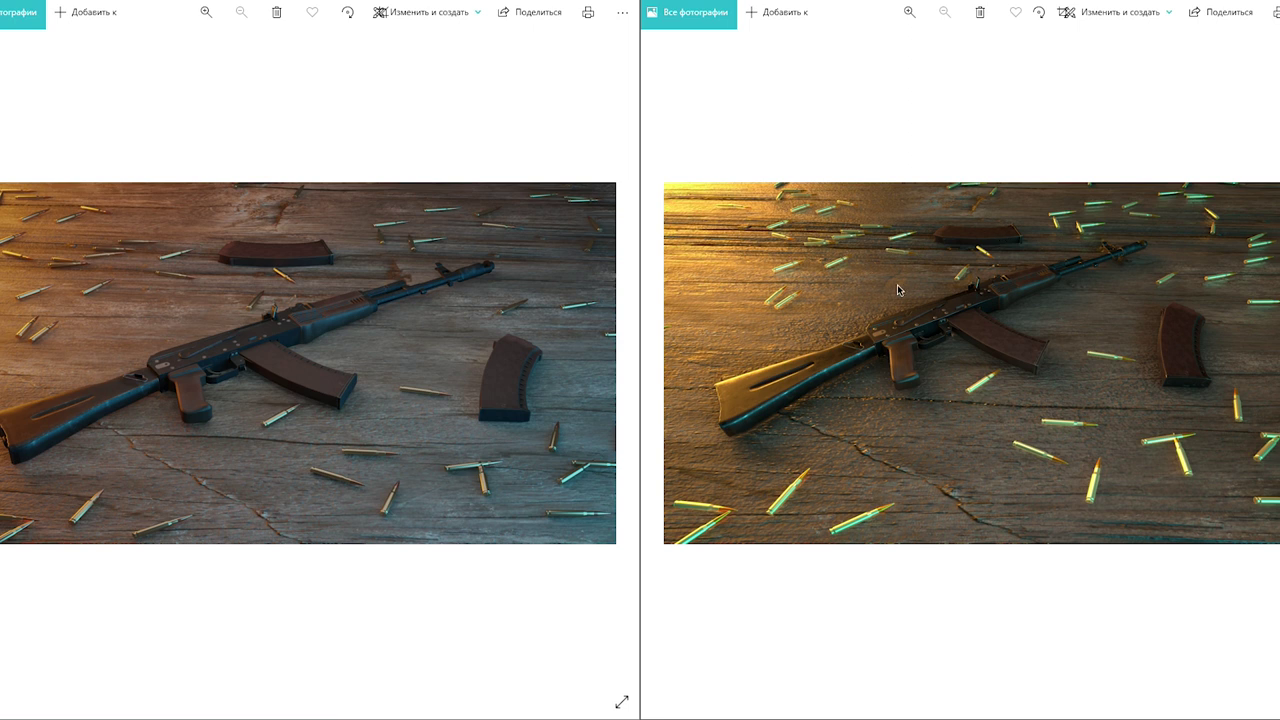
- Zoom into the Marmoset raster render and pan from the grip to the stock
scroll(854, 380, "up", 2, "ctrl")
scroll(854, 380, "up", 2, "ctrl")
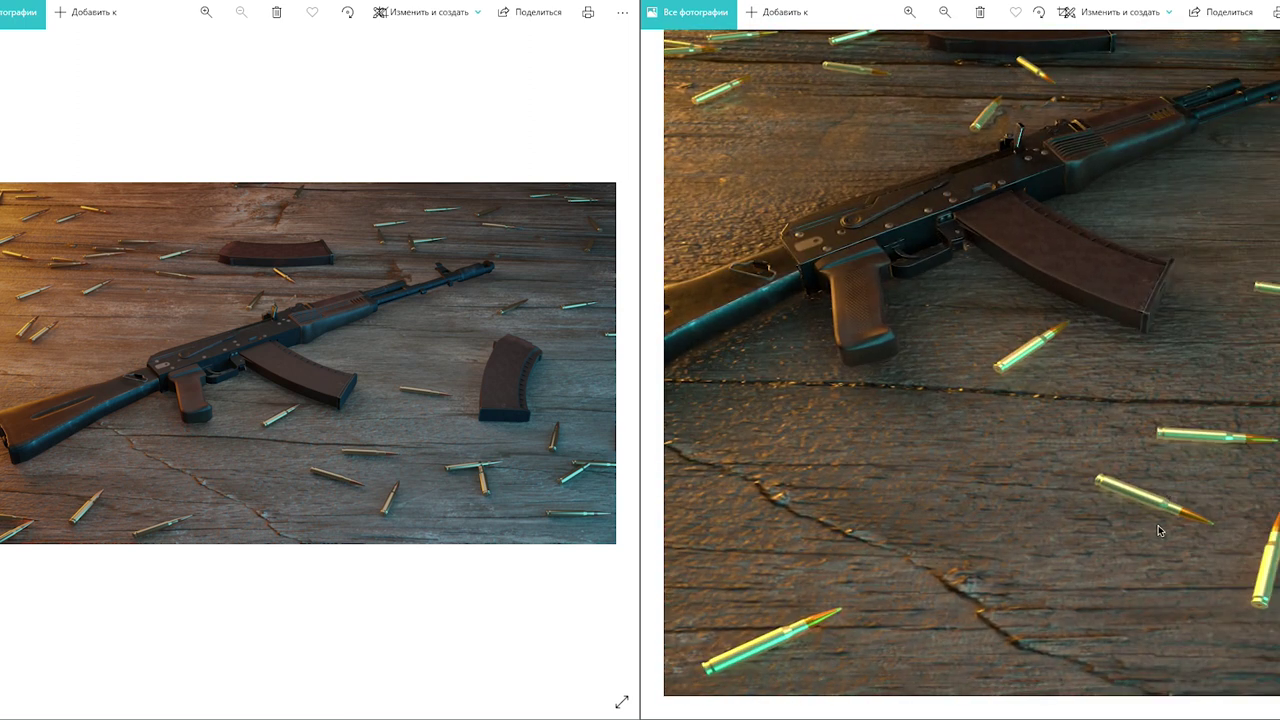
left_click_drag(961, 392, 1043, 409)
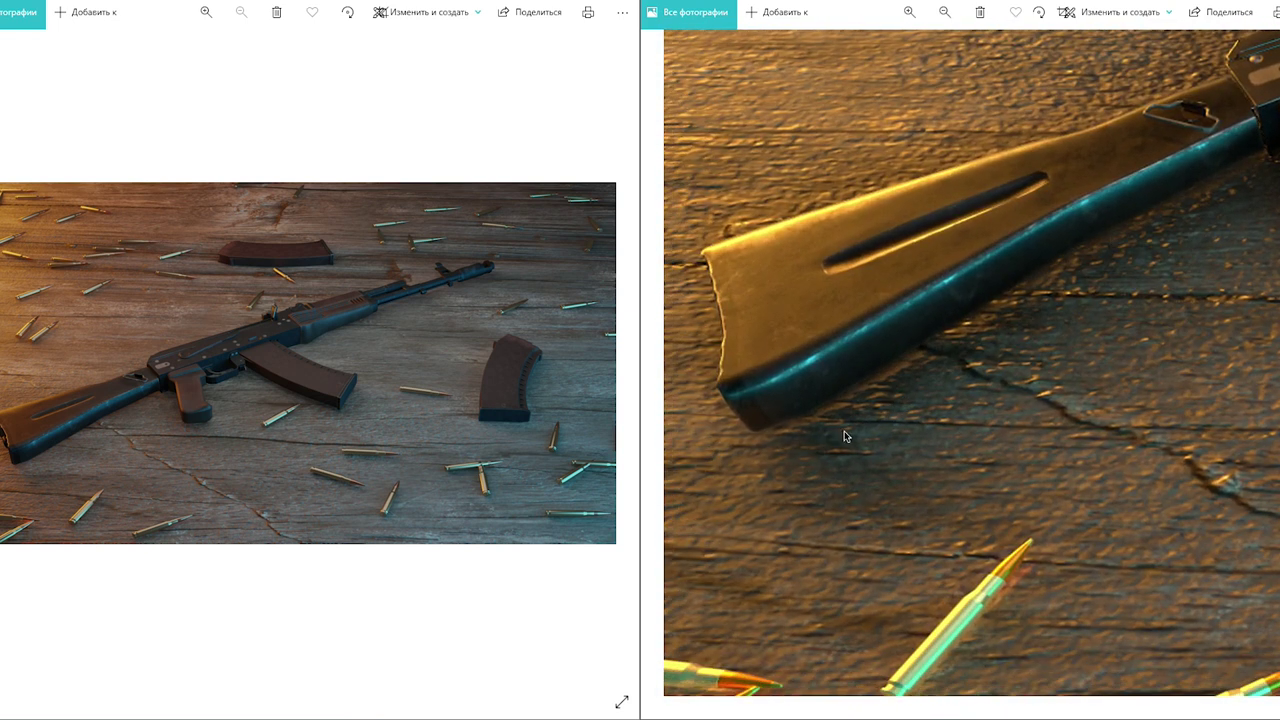
scroll(895, 323, "down", 2)
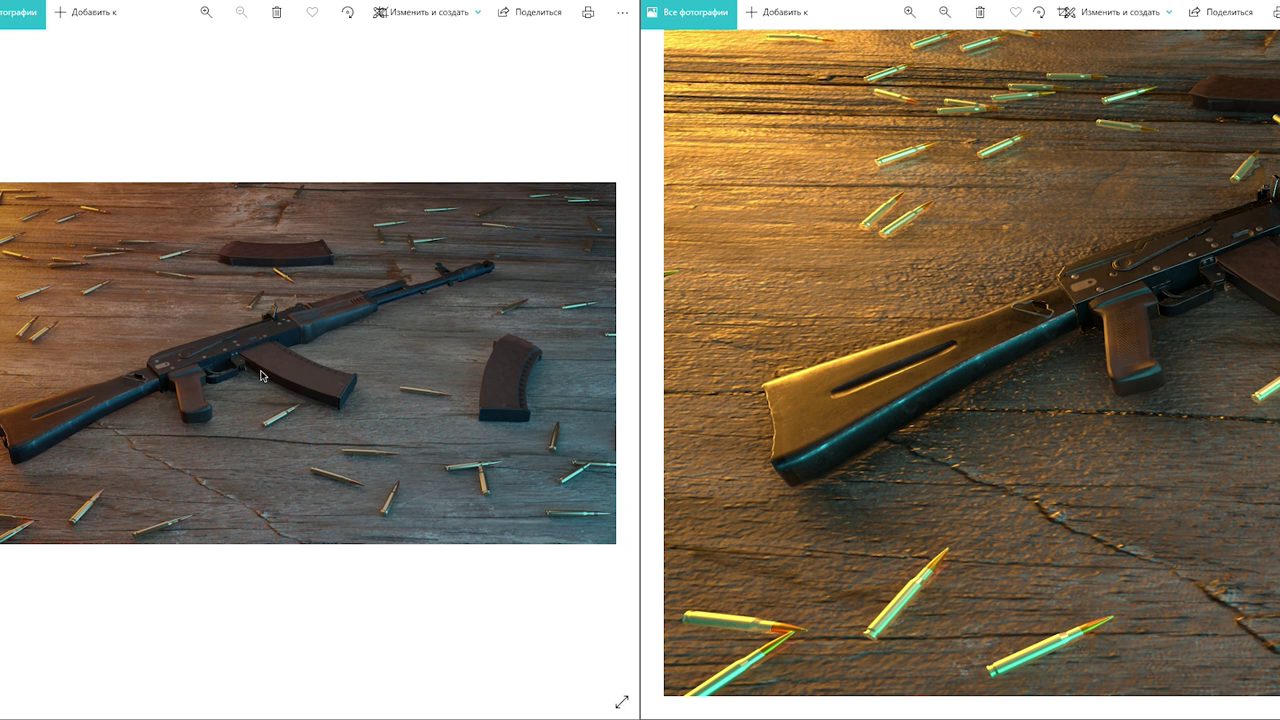
- Zoom the Eevee render onto the bullets near the magazine and pan around them
scroll(485, 479, "up", 1)
scroll(410, 400, "up", 2)
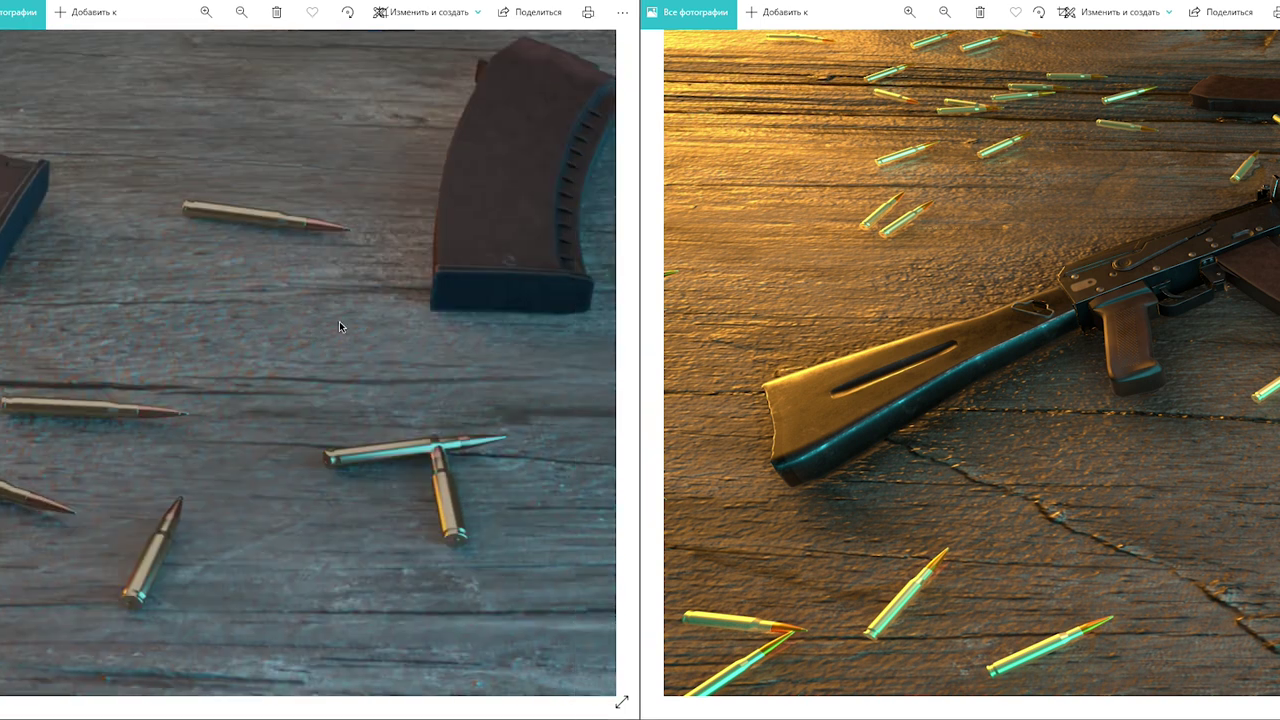
scroll(300, 340, "up", 1)
scroll(271, 371, "up", 1)
left_click_drag(271, 371, 63, 265)
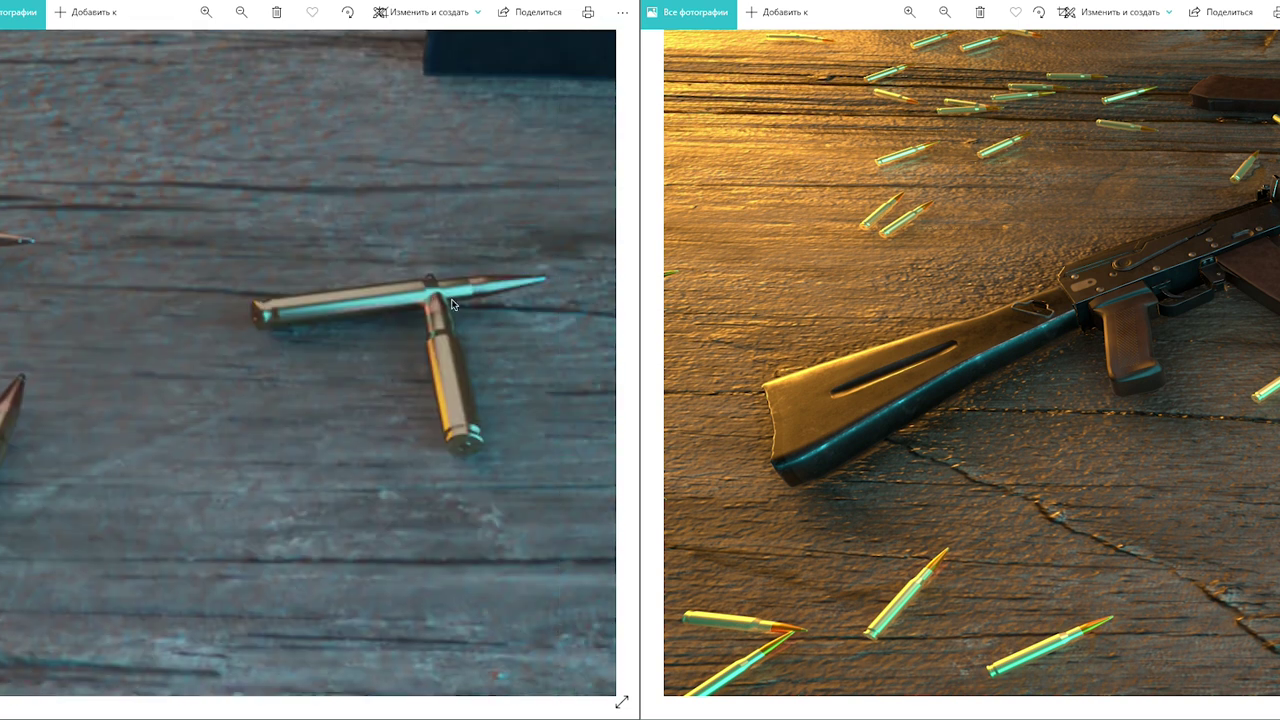
scroll(445, 300, "down", 2)
scroll(310, 319, "down", 1)
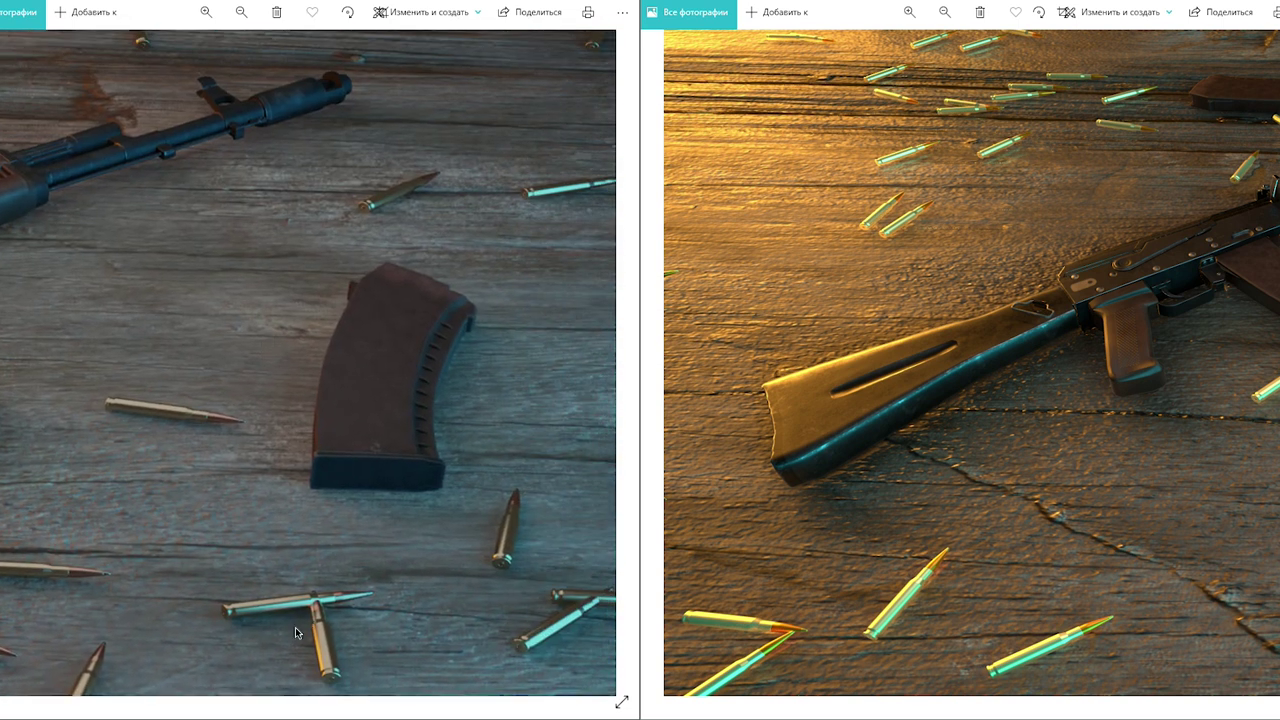
scroll(381, 270, "up", 1)
left_click_drag(402, 209, 280, 194)
scroll(313, 369, "up", 1)
scroll(313, 375, "down", 1)
left_click_drag(306, 420, 366, 329)
scroll(380, 357, "down", 1)
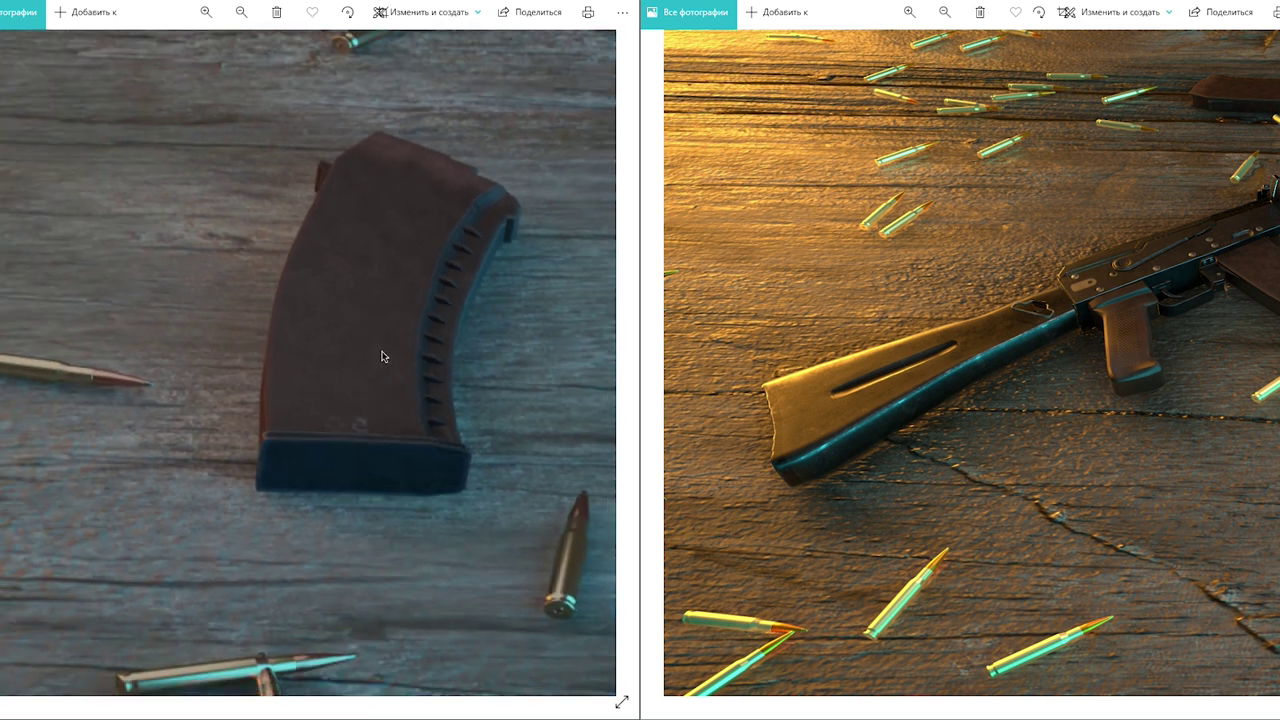
scroll(450, 385, "down", 2)
scroll(367, 278, "down", 1)
scroll(340, 350, "down", 1)
- Compare bullet close-ups, zoom back out to fit, and close the right-hand MarmosetRaster viewer
scroll(301, 428, "up", 1)
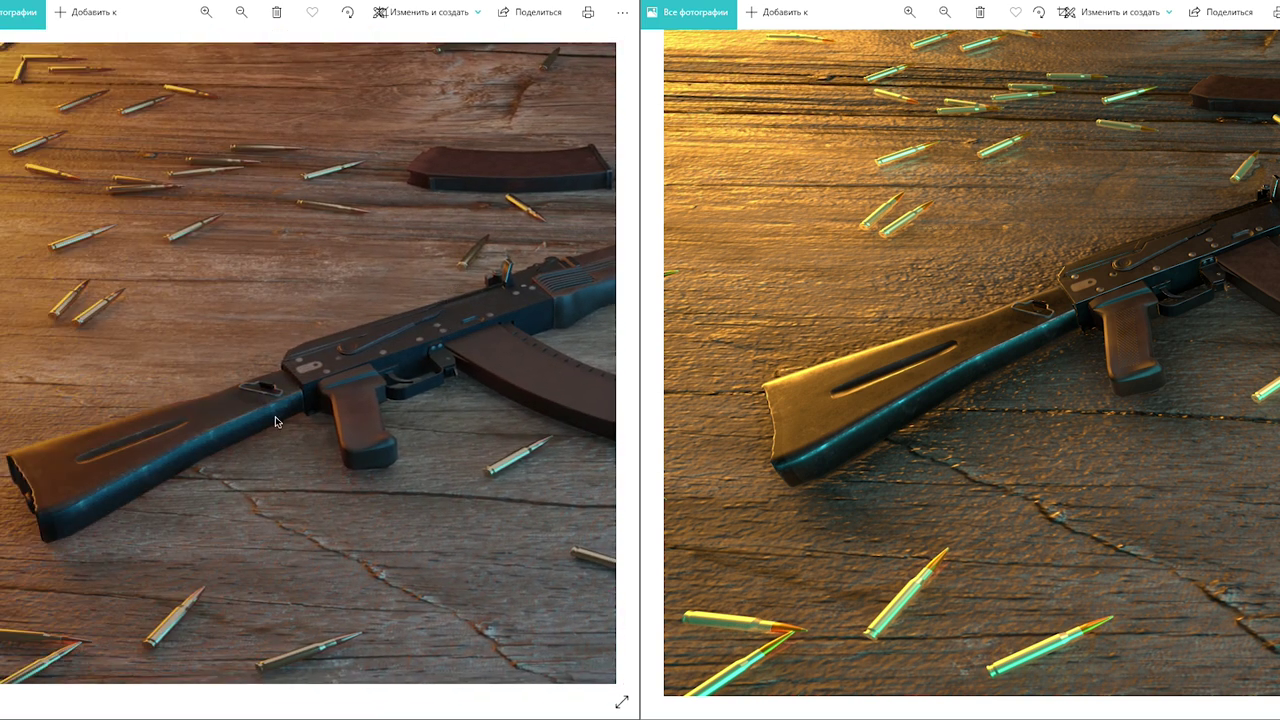
scroll(45, 170, "up", 1)
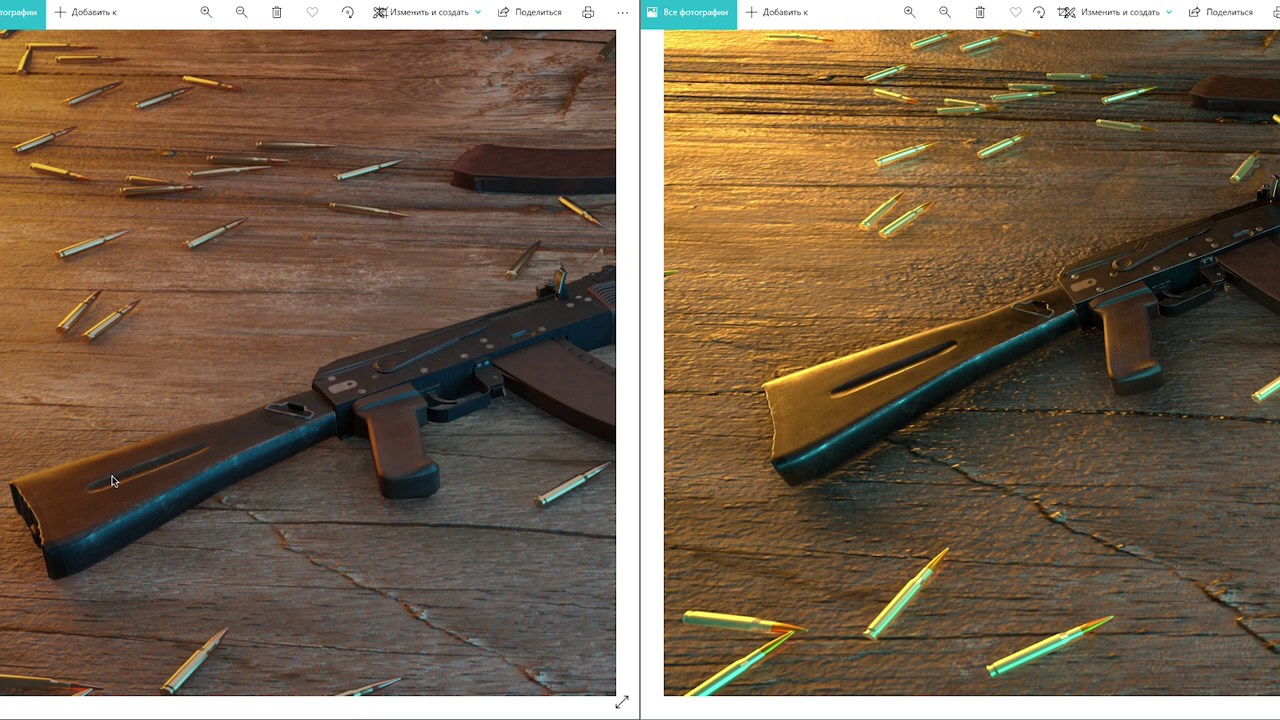
scroll(201, 405, "up", 1)
scroll(115, 378, "up", 1)
scroll(409, 335, "up", 1)
scroll(795, 320, "down", 2)
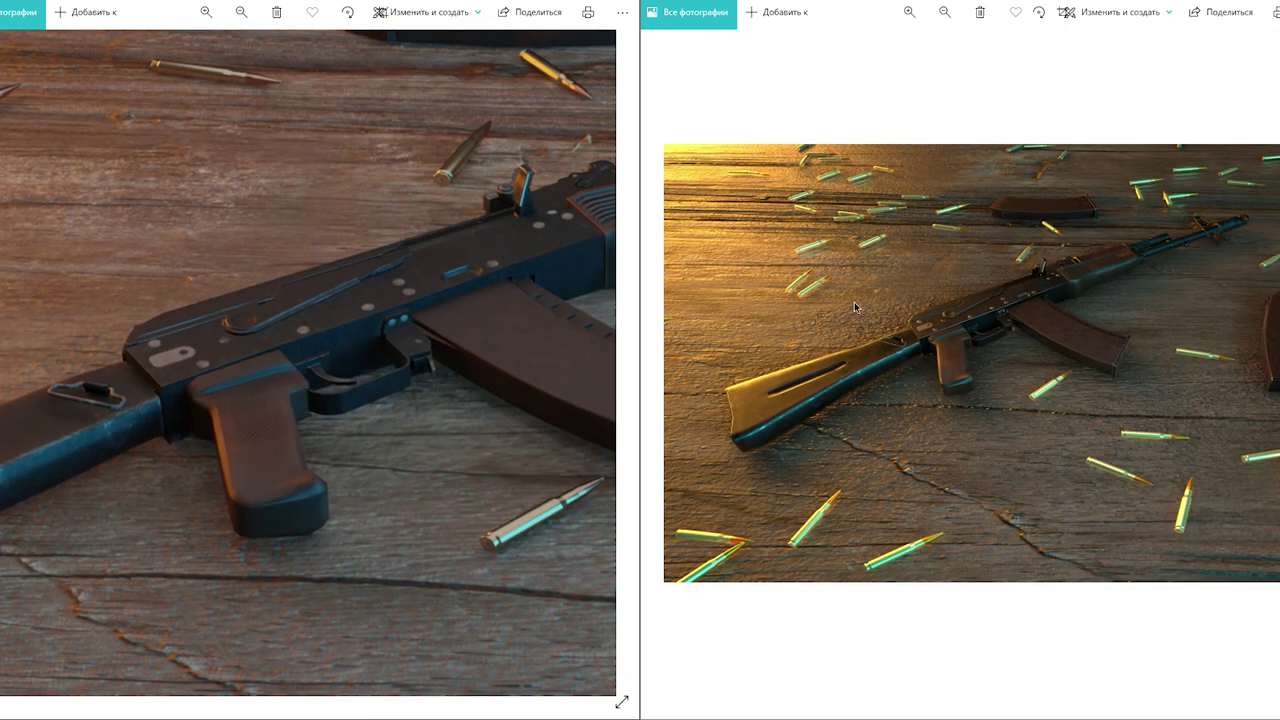
scroll(870, 310, "down", 1)
scroll(1072, 504, "up", 1)
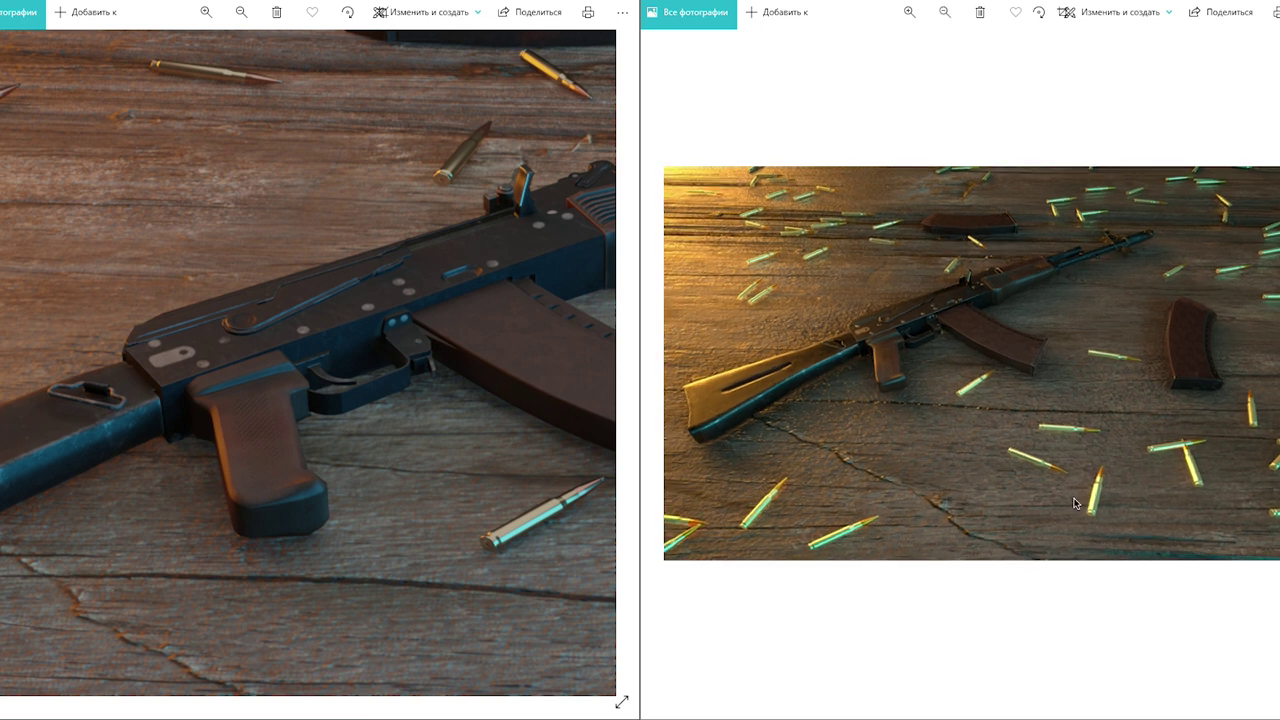
scroll(1040, 400, "up", 2)
scroll(1012, 313, "up", 1)
scroll(486, 394, "up", 2)
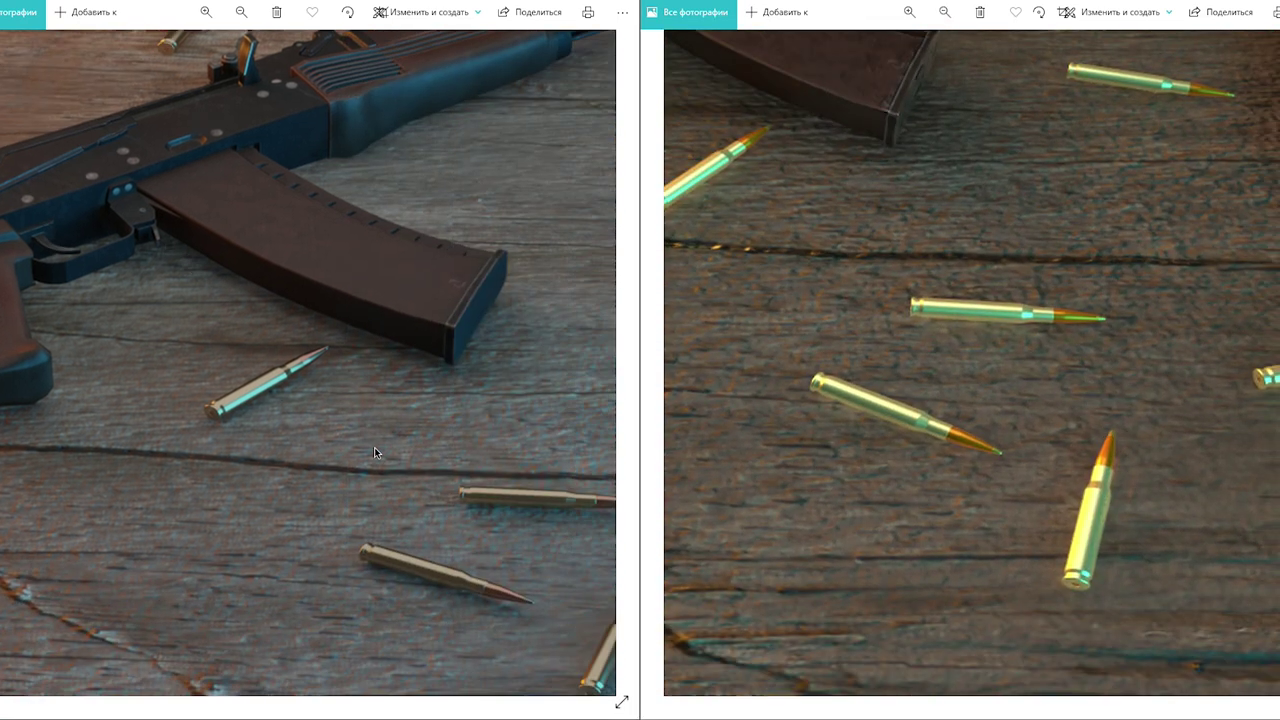
scroll(374, 447, "up", 2)
scroll(1032, 327, "up", 1)
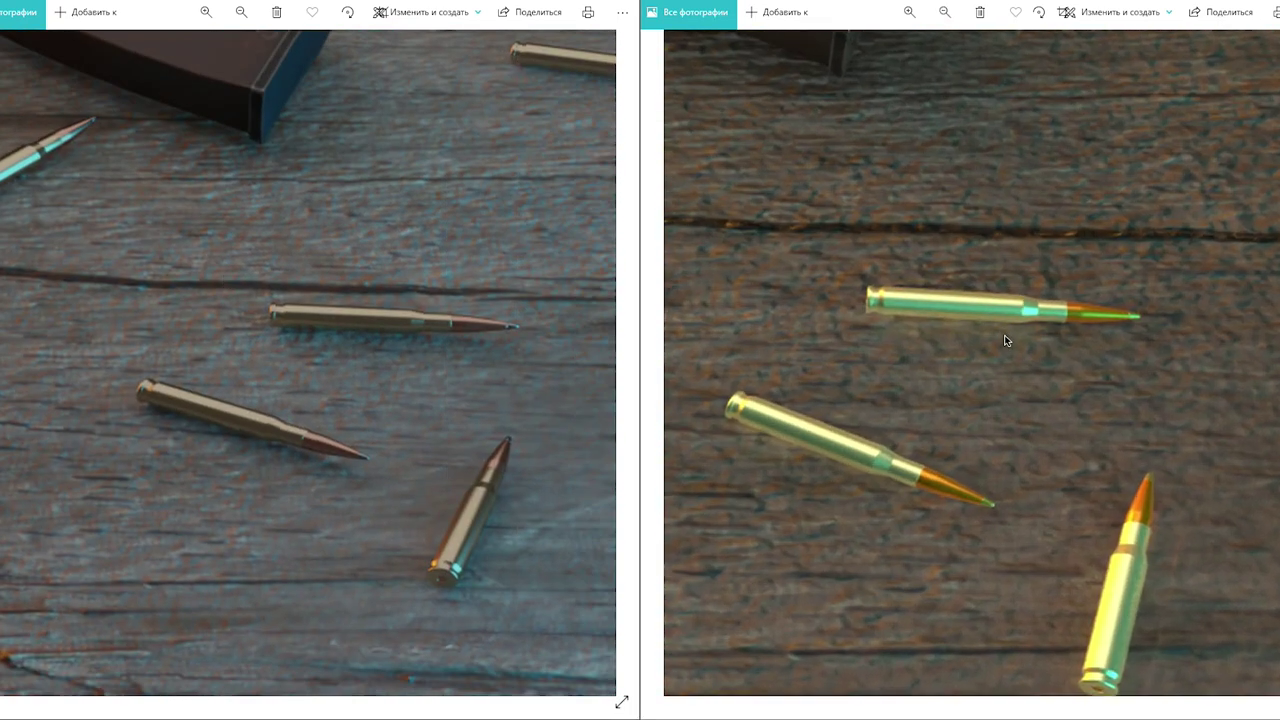
scroll(1006, 337, "up", 1)
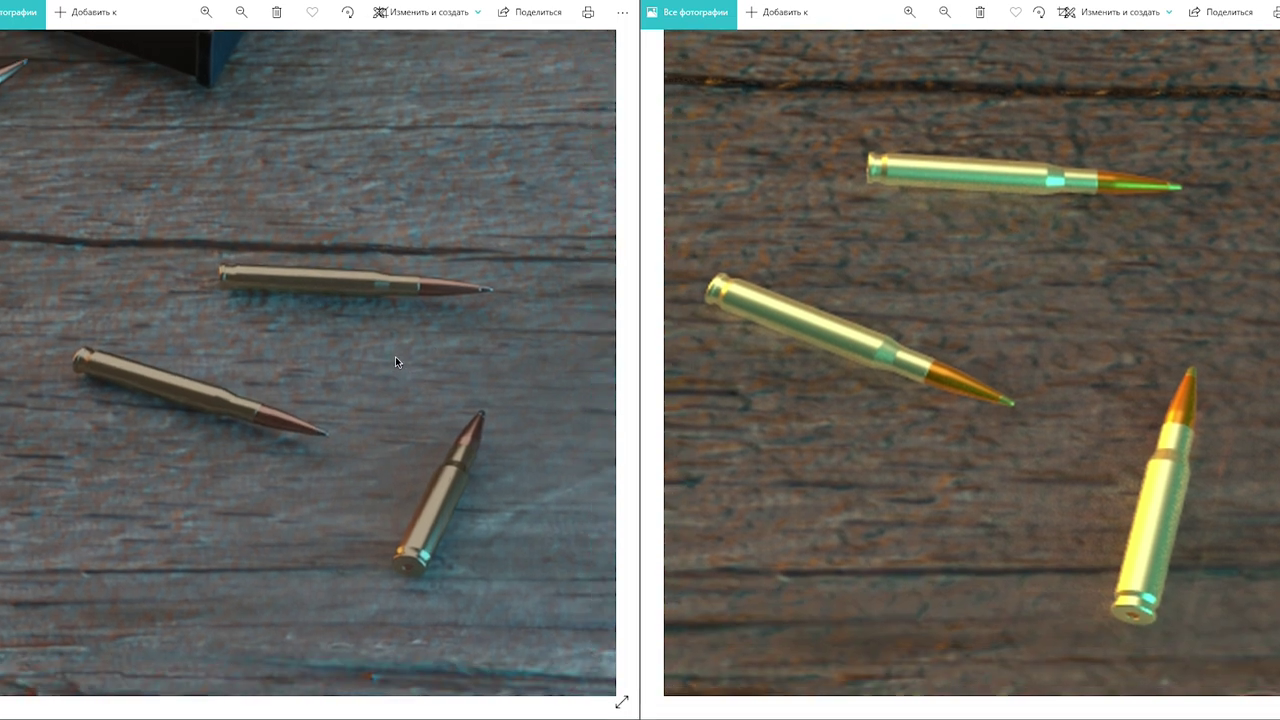
scroll(378, 359, "up", 2)
scroll(380, 357, "down", 2)
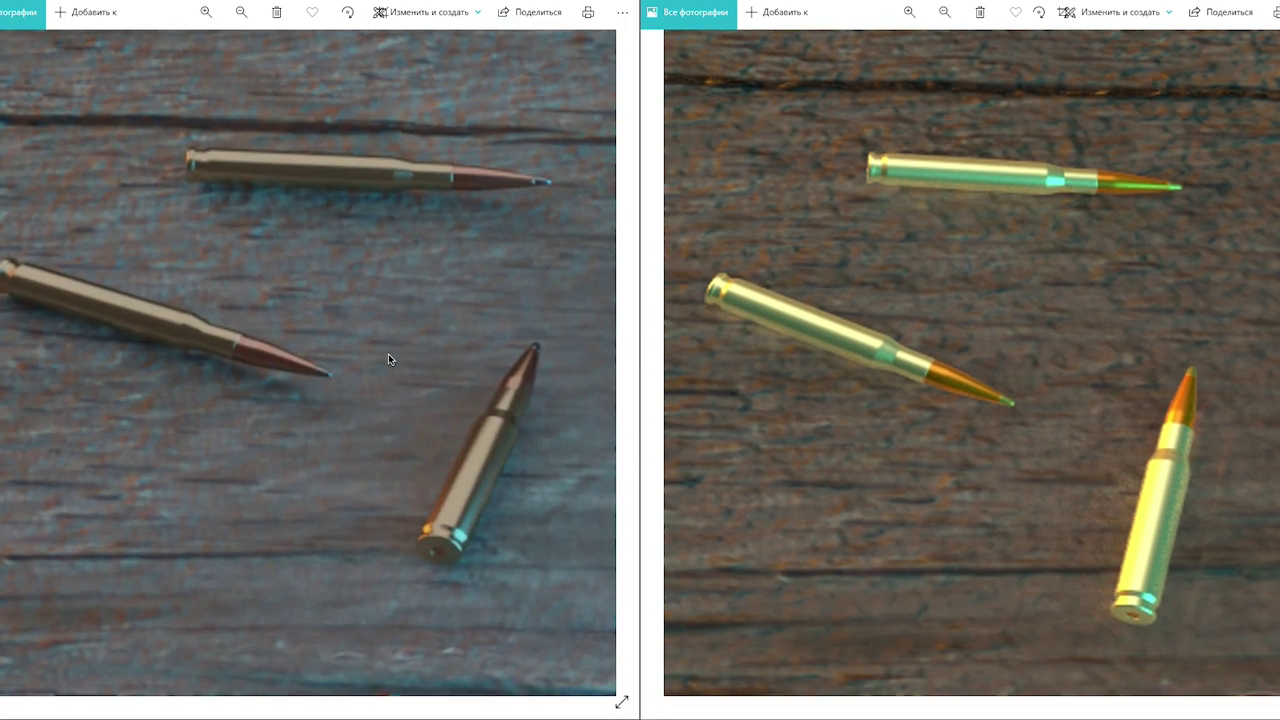
scroll(971, 397, "down", 5)
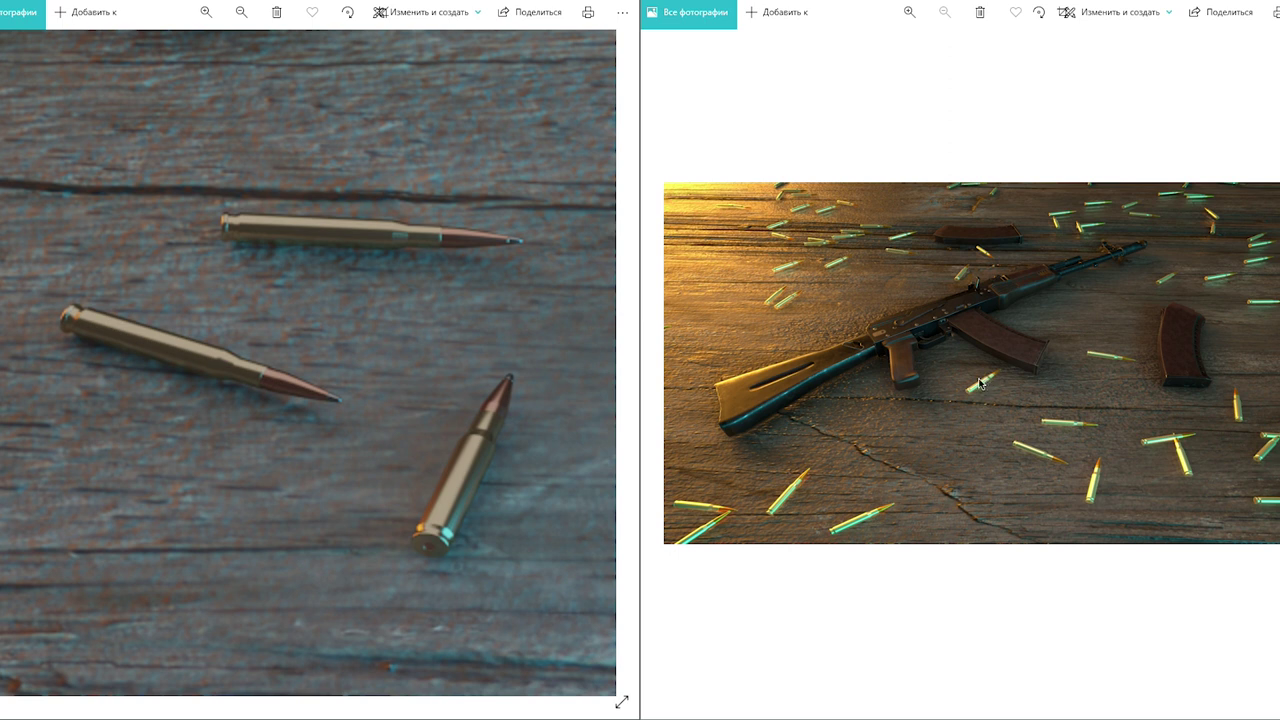
scroll(399, 357, "down", 2)
scroll(399, 357, "down", 2)
scroll(399, 357, "down", 1)
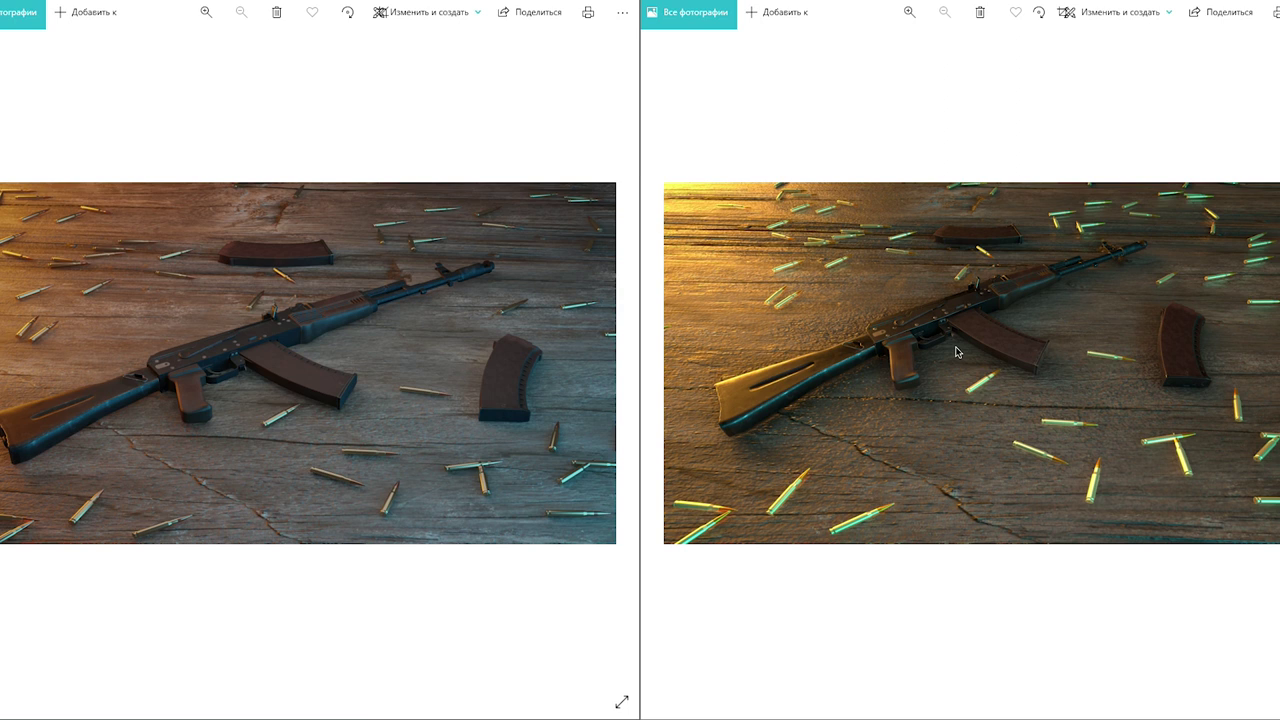
left_click(1270, 10)
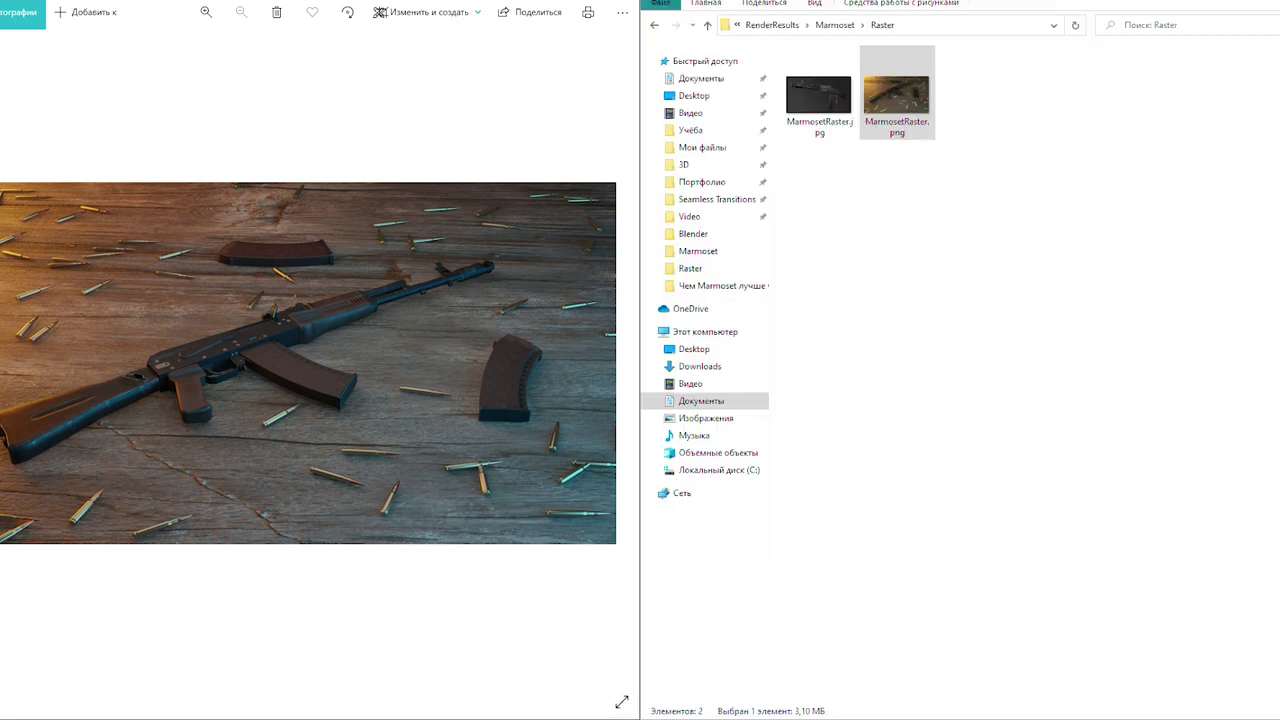
- Open MarmosetRayTracing.png from the Marmoset folder and snap it to the right half beside Eevee
key("BackSpace")
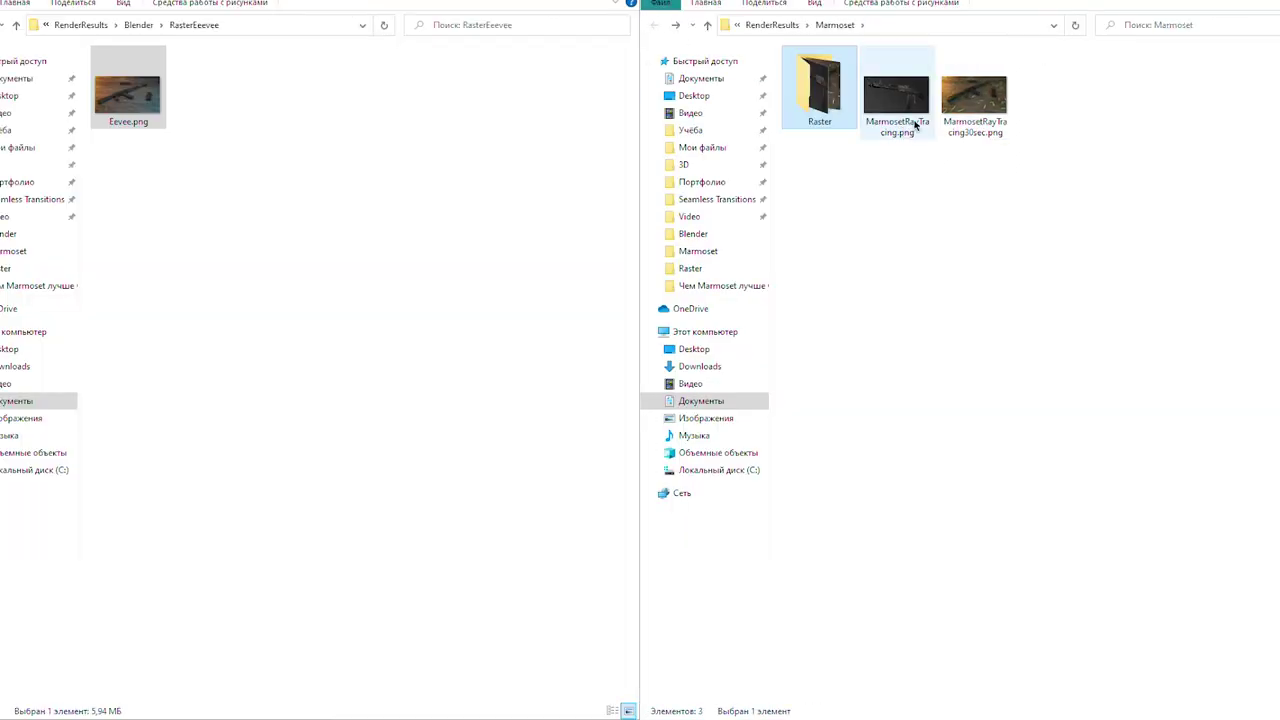
left_click(910, 115)
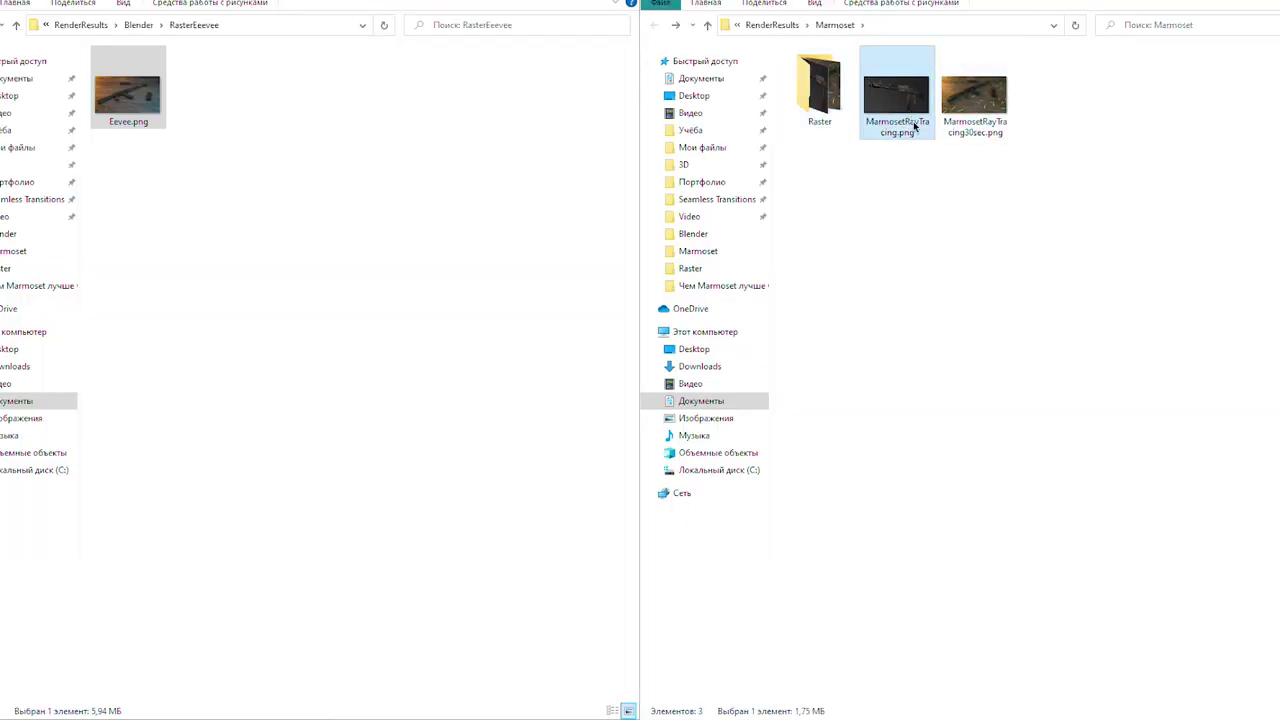
double_click(913, 121)
left_click_drag(623, 173, 1279, 125)
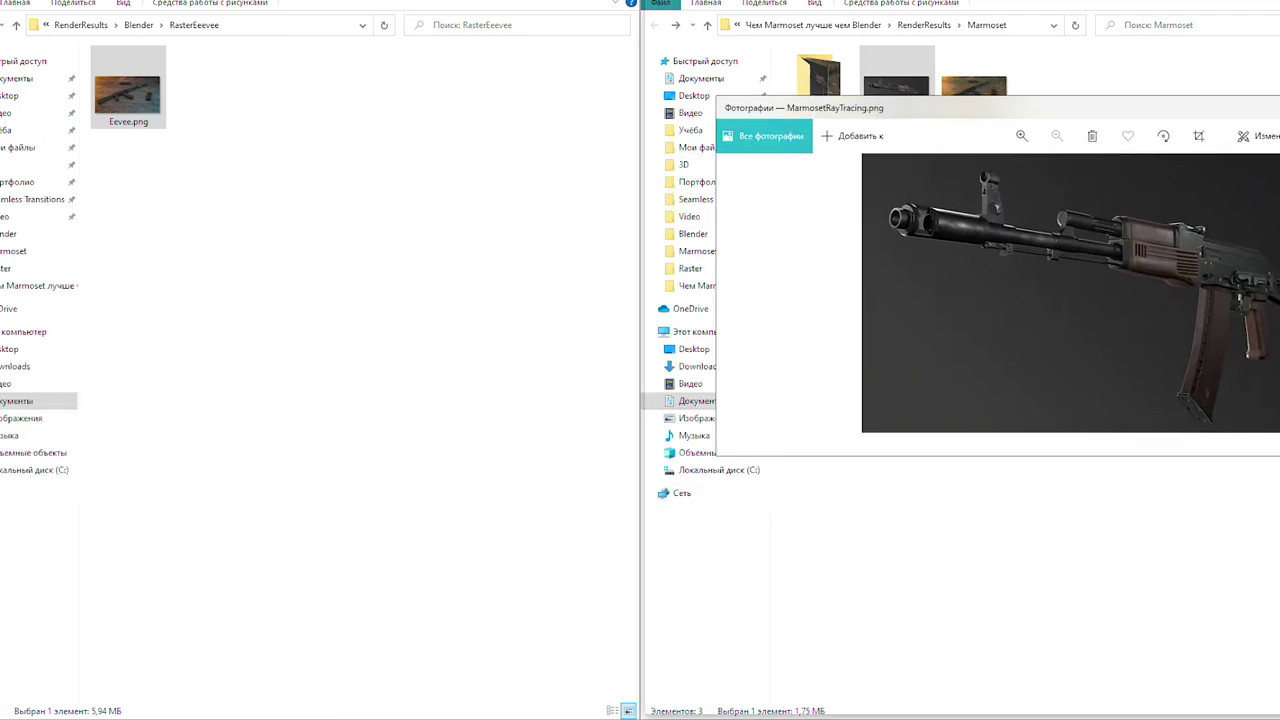
scroll(1053, 320, "up", 2)
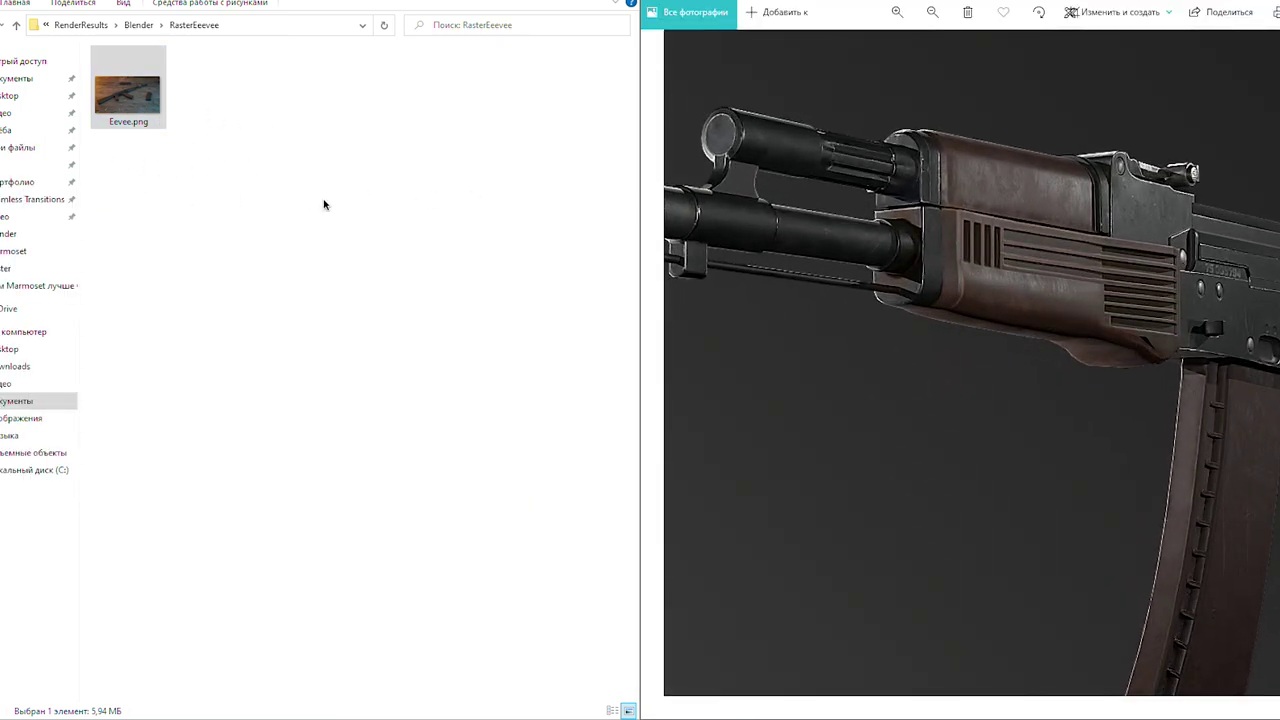
scroll(805, 283, "down", 3)
scroll(1020, 338, "up", 1)
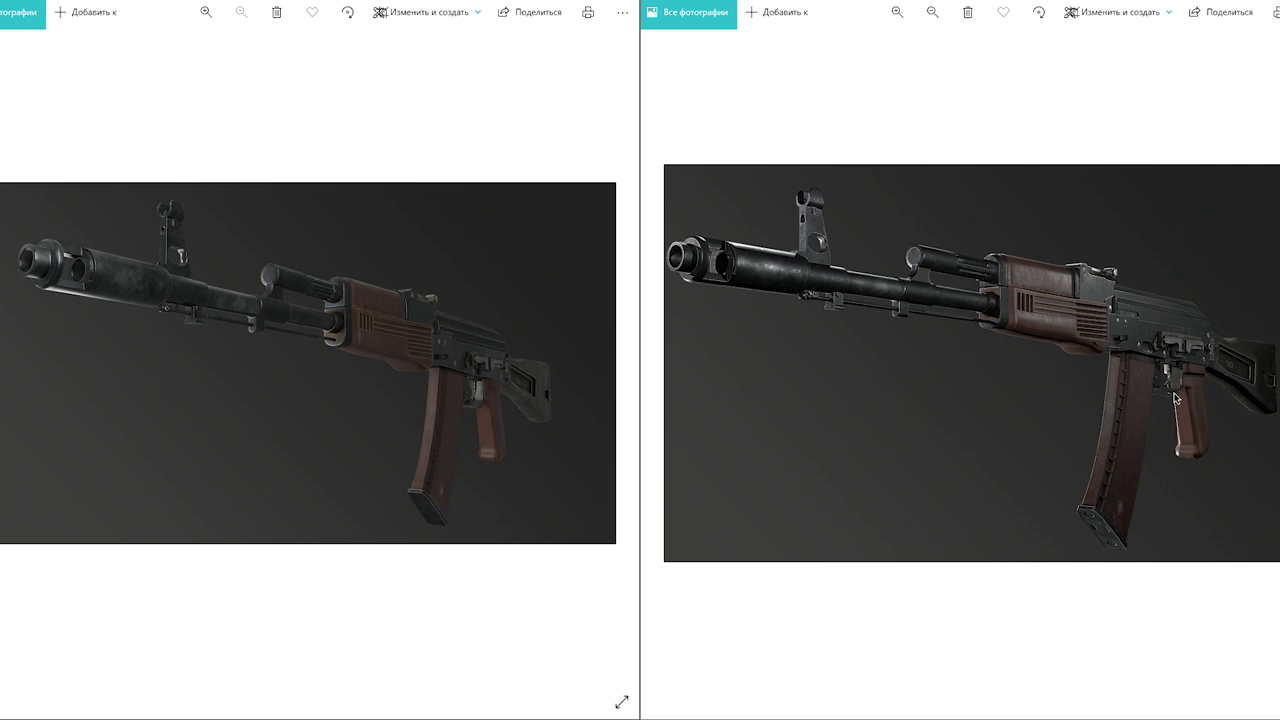
- Zoom both rifle renders in and partly back out to locate the handguard
scroll(283, 375, "up", 2)
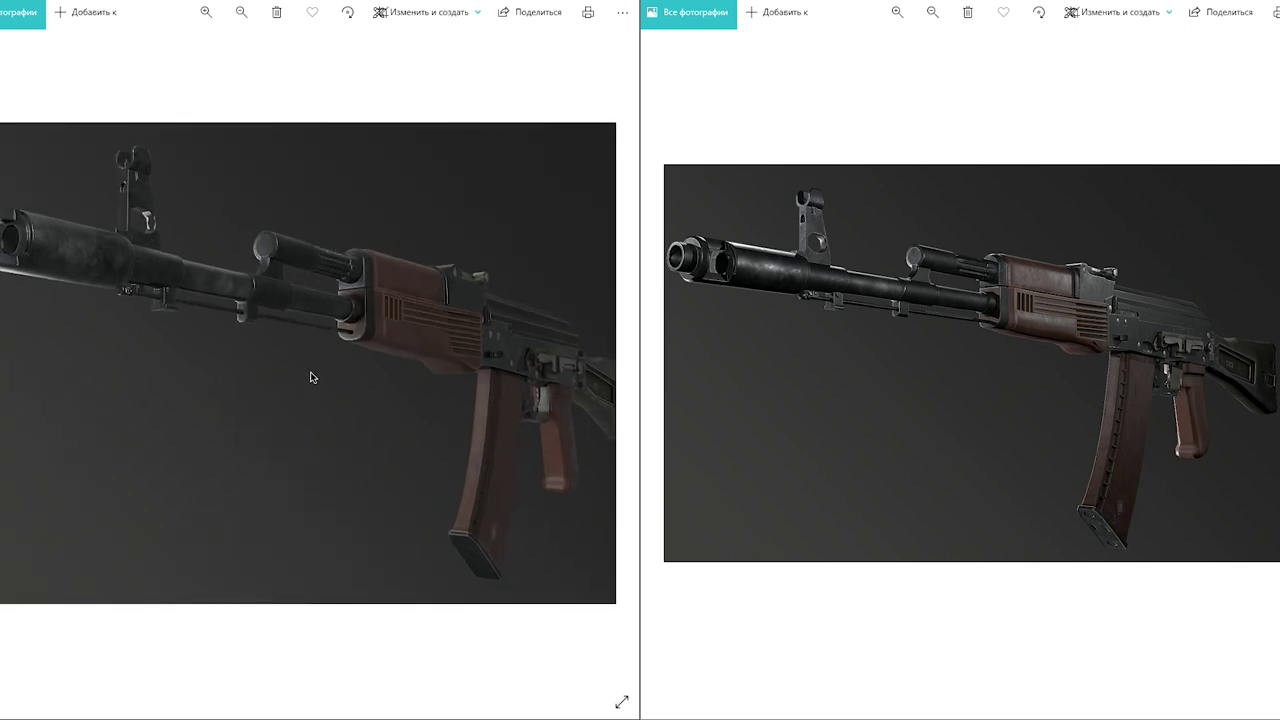
scroll(410, 323, "up", 1)
scroll(410, 323, "up", 2)
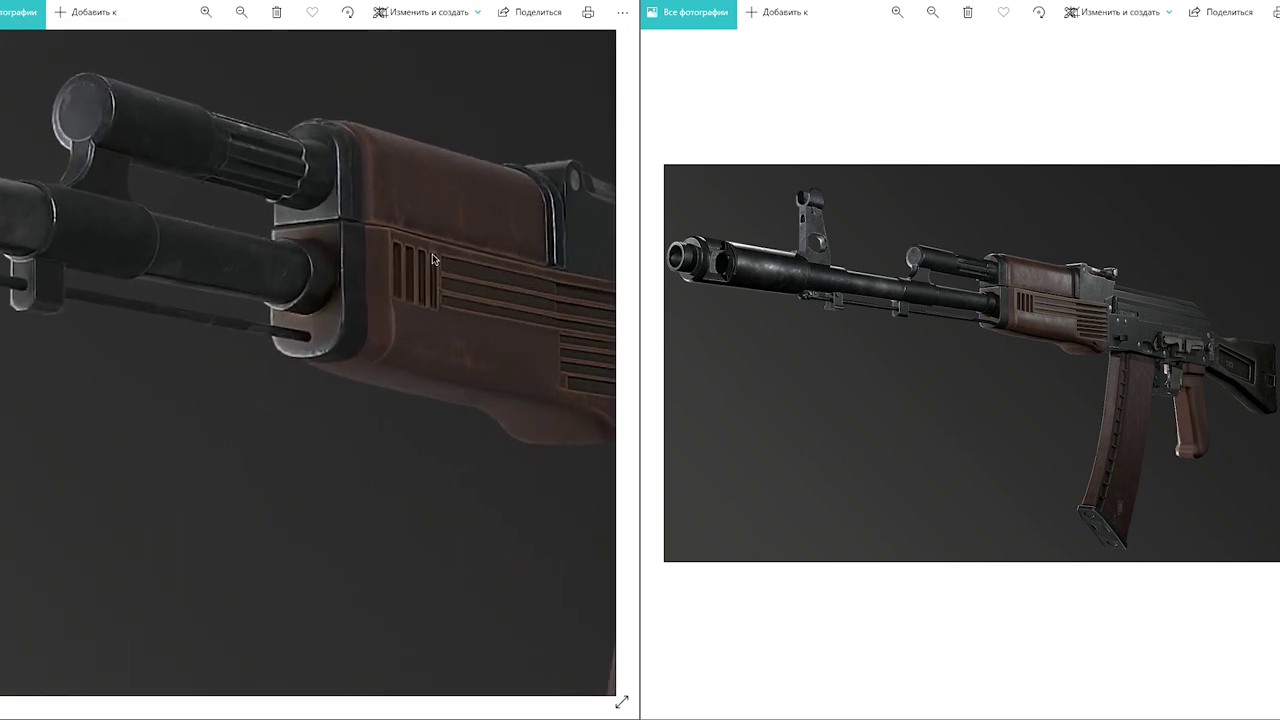
scroll(1013, 295, "up", 2)
scroll(1013, 295, "up", 1)
scroll(1013, 295, "up", 1)
scroll(1013, 295, "down", 2)
scroll(1013, 295, "down", 3)
scroll(529, 357, "down", 5)
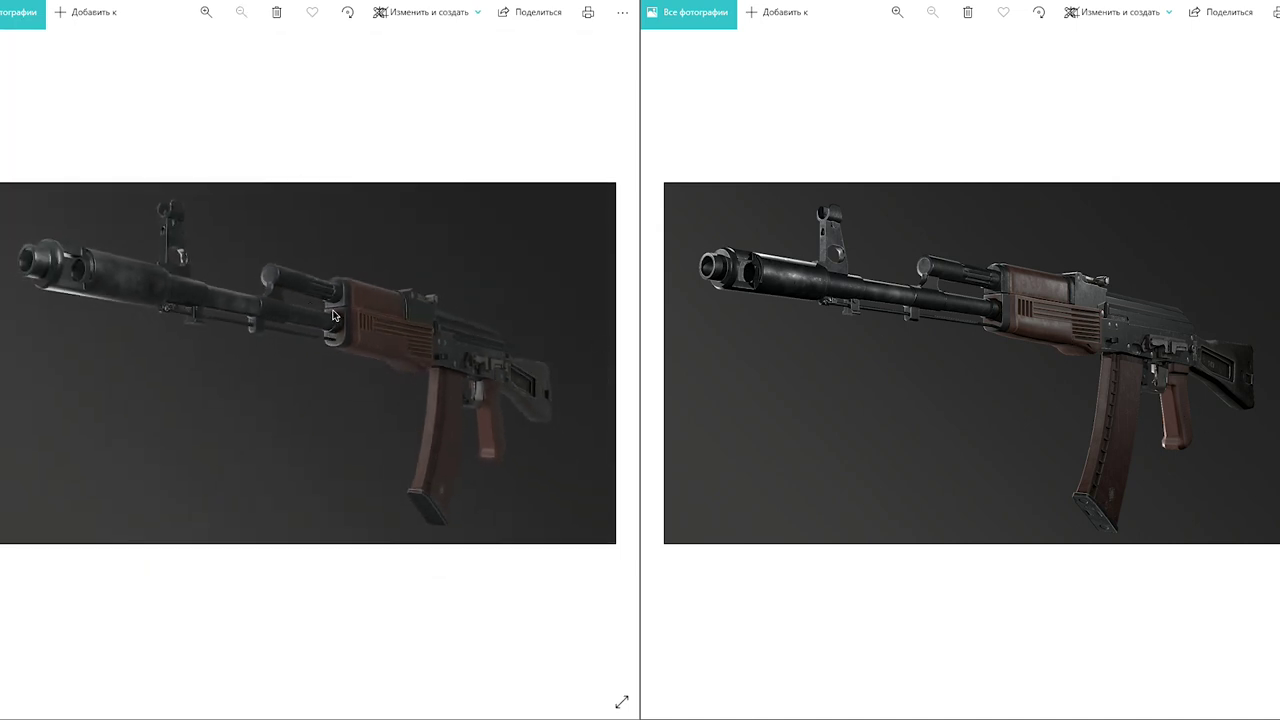
- Zoom closely onto the wooden handguard, nudge the left view, and advance the right pane to the next render
scroll(358, 306, "up", 3)
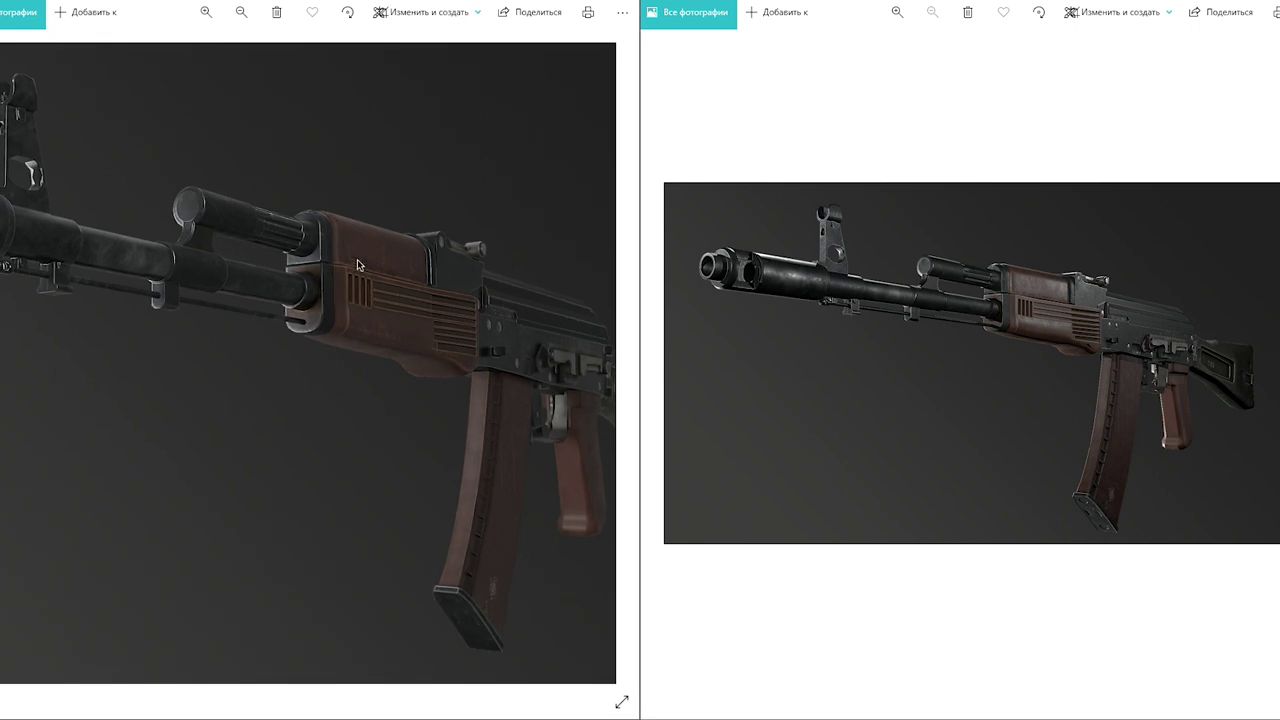
scroll(357, 259, "up", 3)
scroll(854, 332, "up", 2)
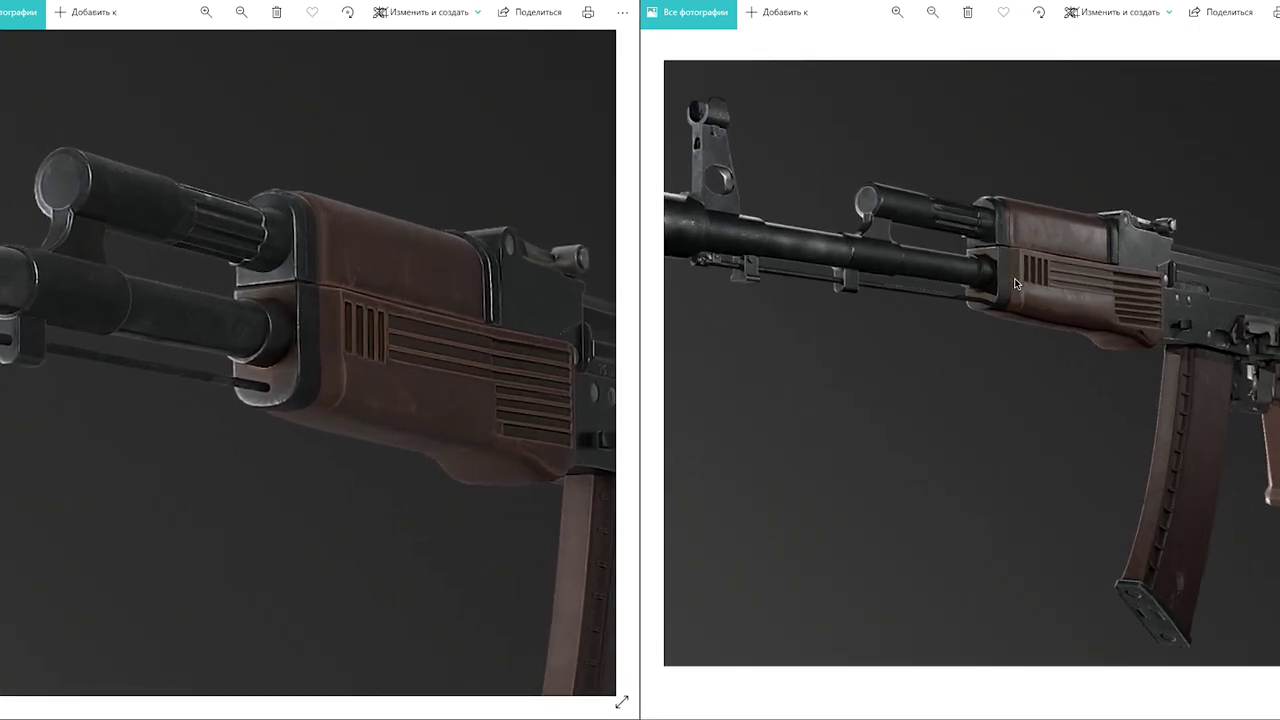
scroll(1011, 250, "up", 1)
scroll(1015, 287, "up", 1)
scroll(1014, 286, "up", 1)
scroll(1020, 282, "up", 1)
scroll(1026, 277, "up", 1)
left_click_drag(429, 330, 408, 318)
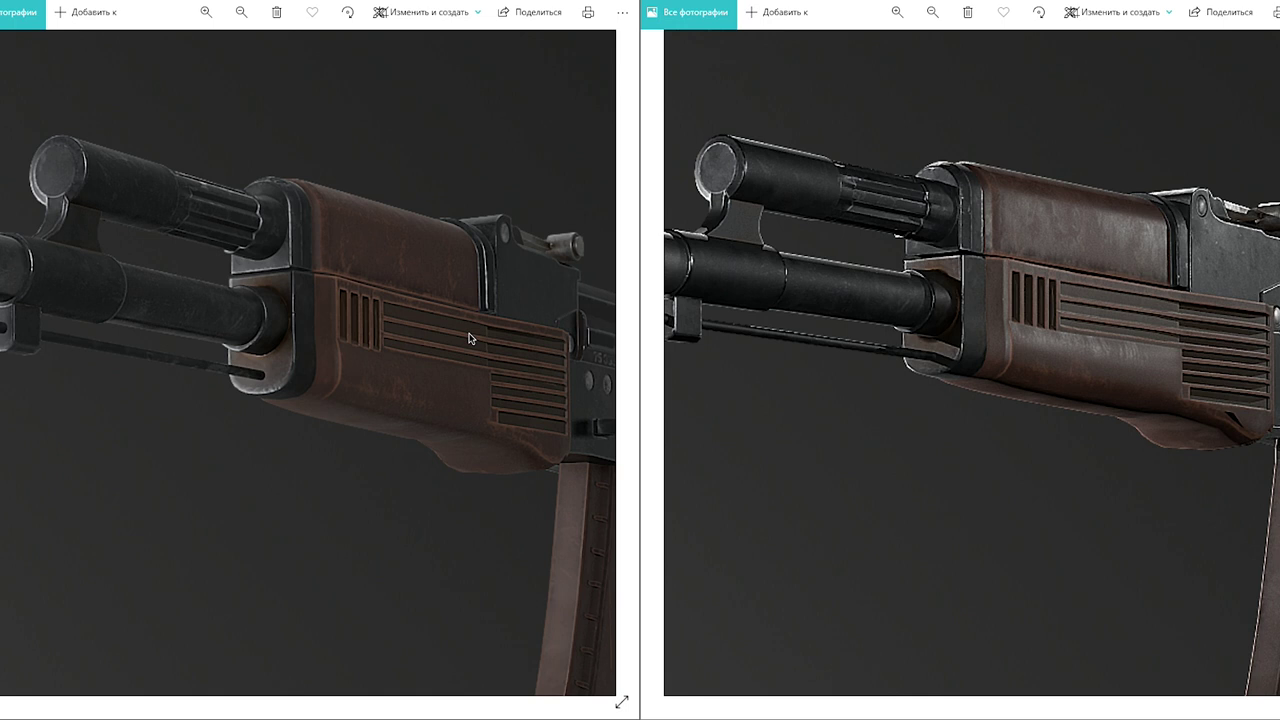
key("Right")
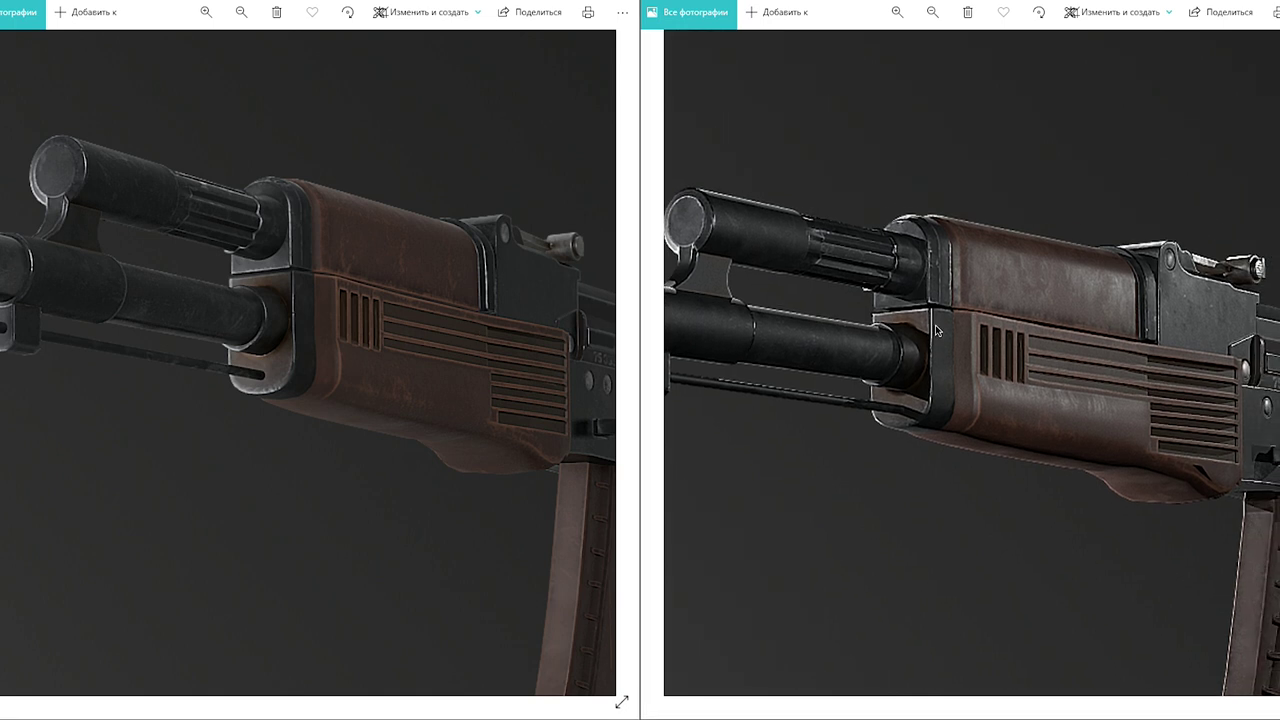
- Zoom the right render in on the muzzle and handguard for a close check
scroll(1077, 333, "up", 3)
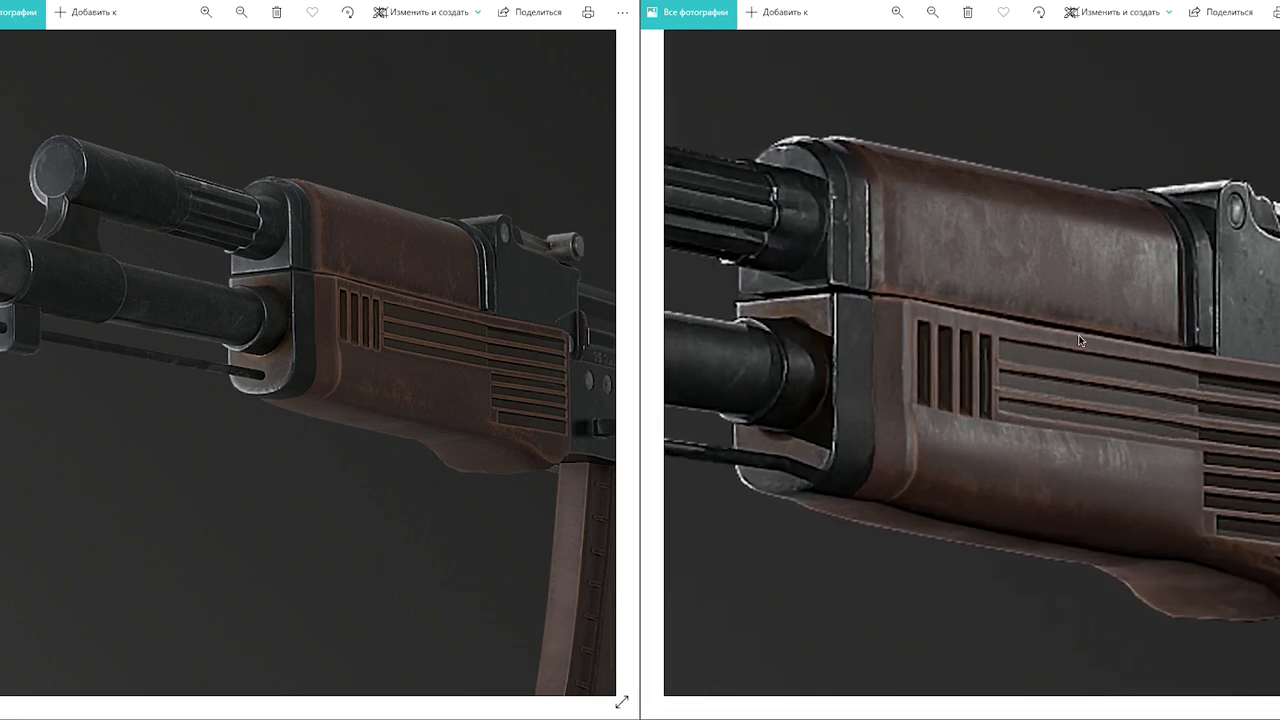
scroll(930, 287, "down", 1)
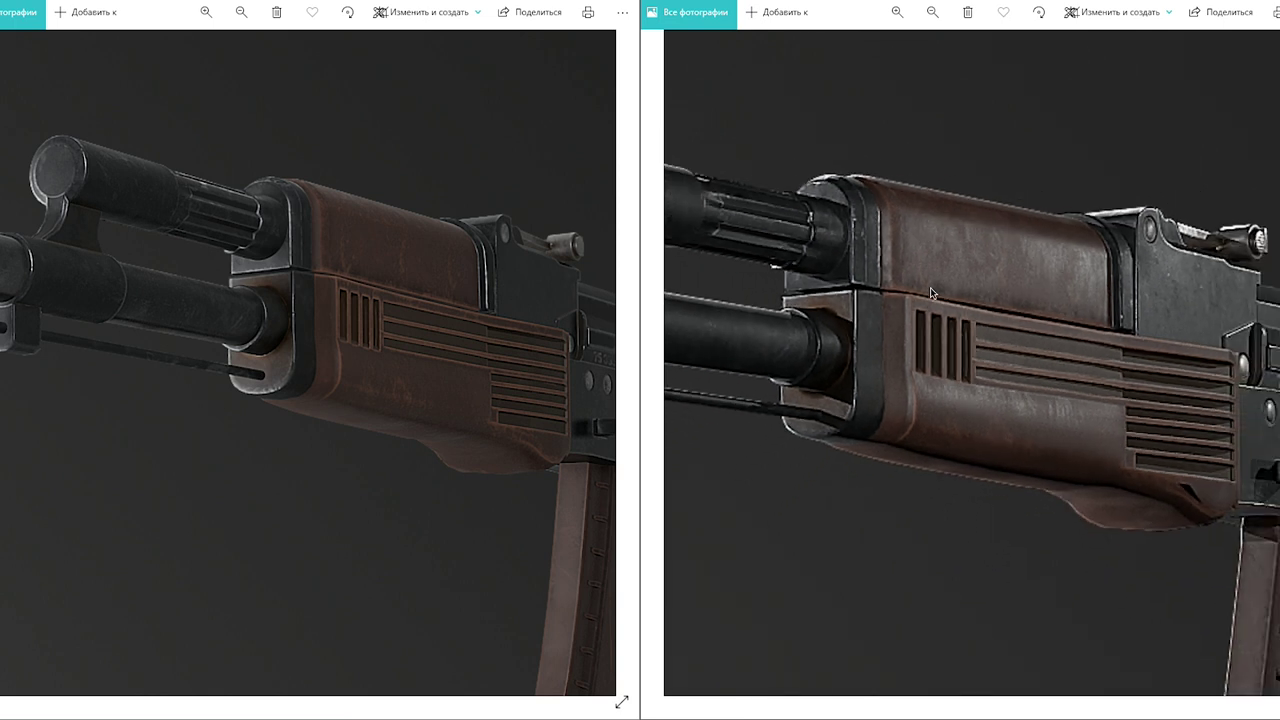
scroll(1038, 284, "down", 1)
scroll(1038, 284, "down", 1)
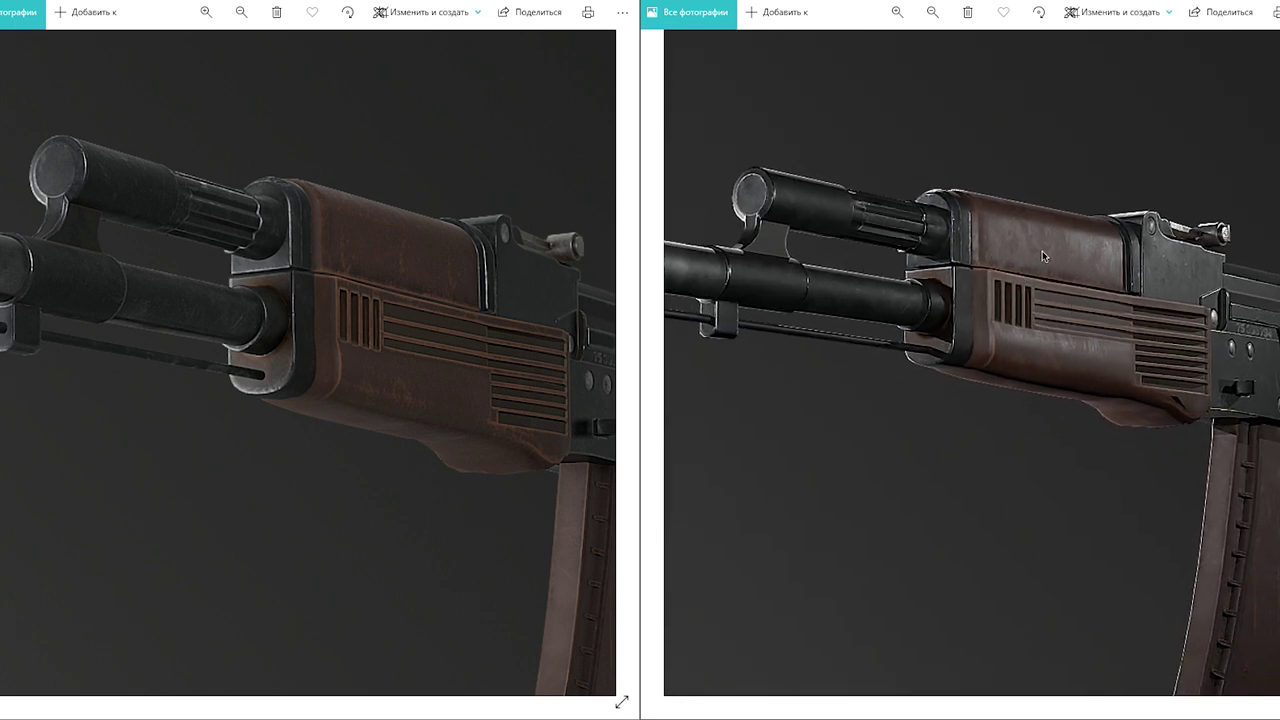
scroll(1105, 268, "down", 2)
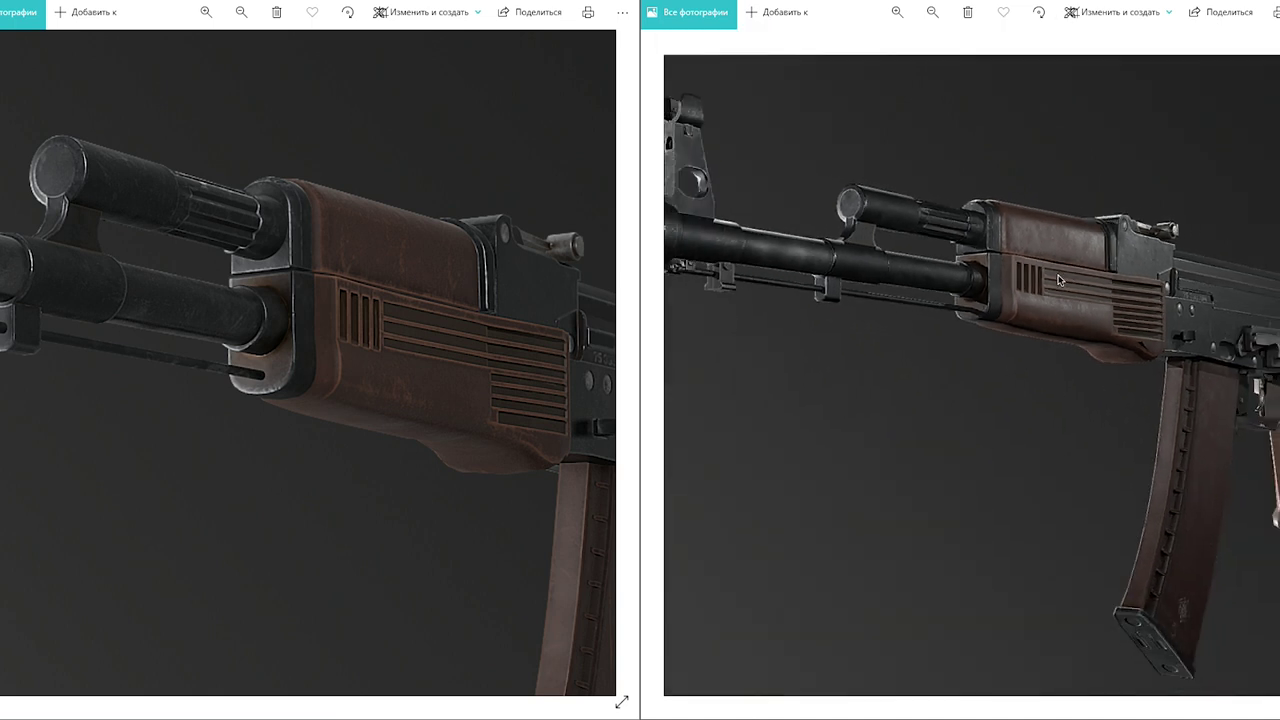
scroll(949, 261, "up", 1)
scroll(949, 262, "up", 1)
scroll(949, 265, "up", 1)
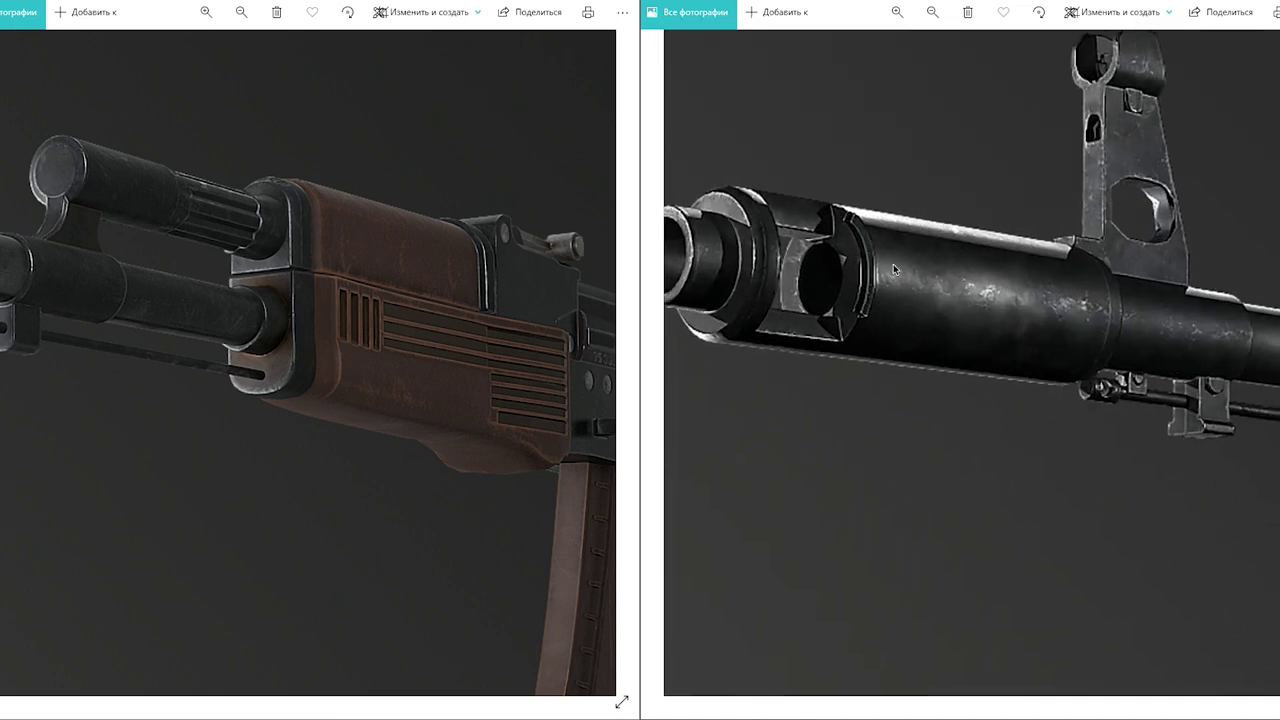
scroll(950, 272, "up", 1)
- Bring both rifle renders back out to full view side by side
scroll(1010, 188, "down", 1)
scroll(960, 195, "down", 1)
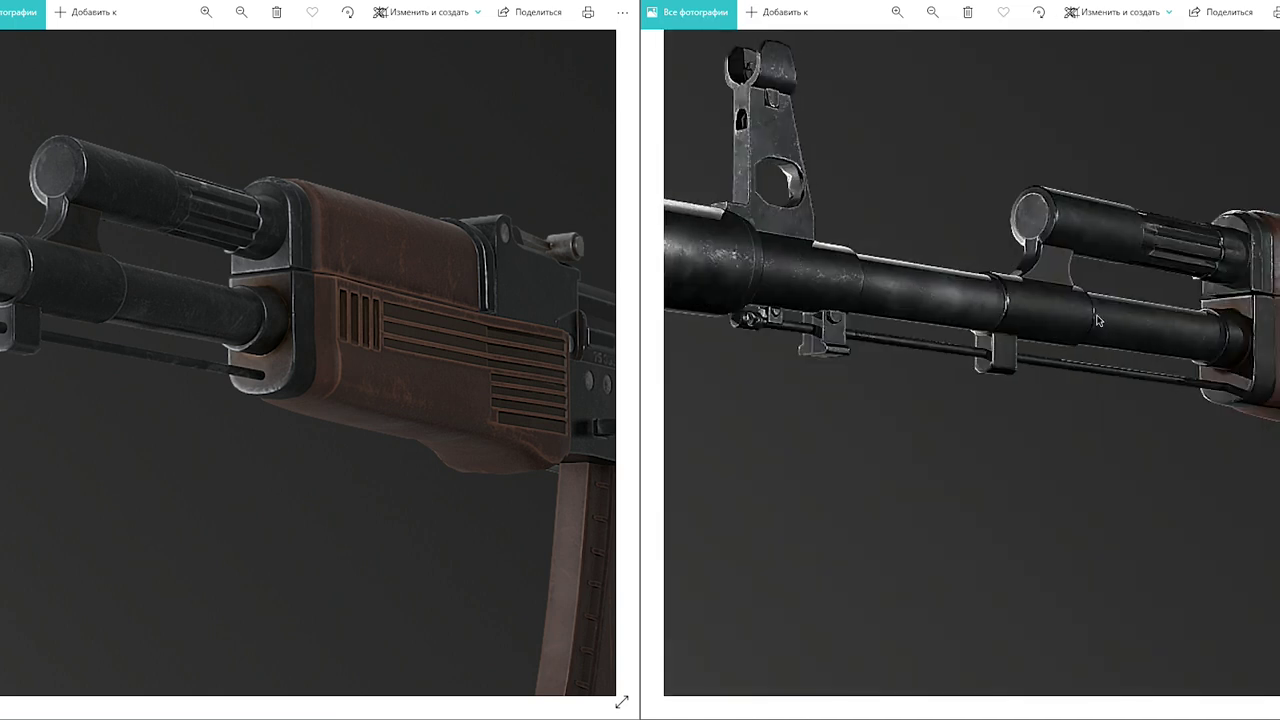
scroll(910, 200, "down", 1)
scroll(865, 207, "up", 1)
scroll(865, 207, "up", 1)
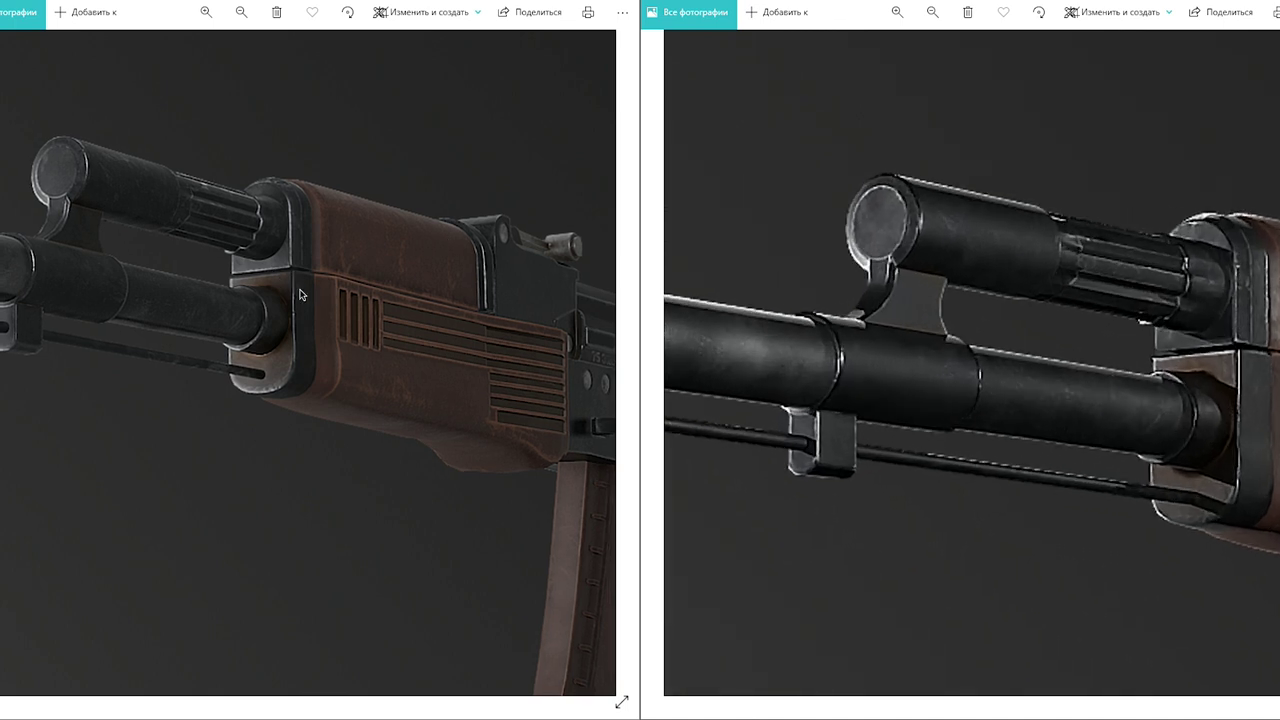
scroll(433, 342, "down", 2)
scroll(433, 342, "up", 1)
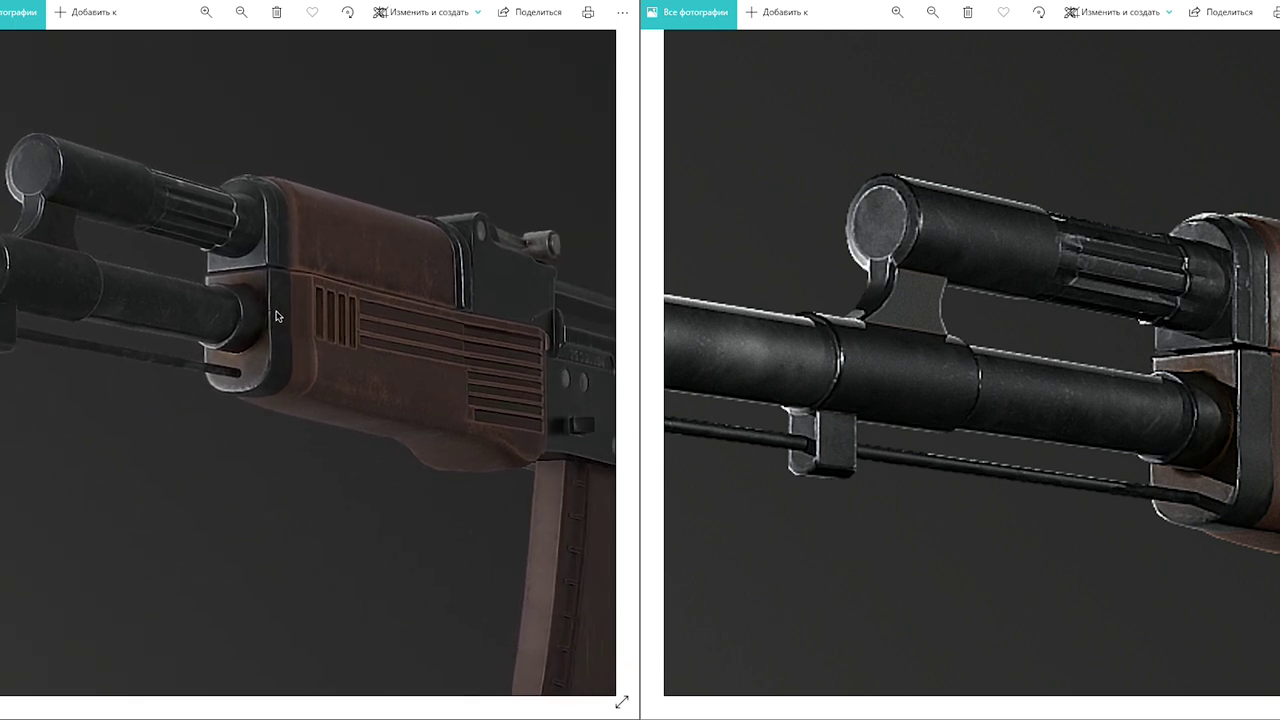
left_click(1016, 325)
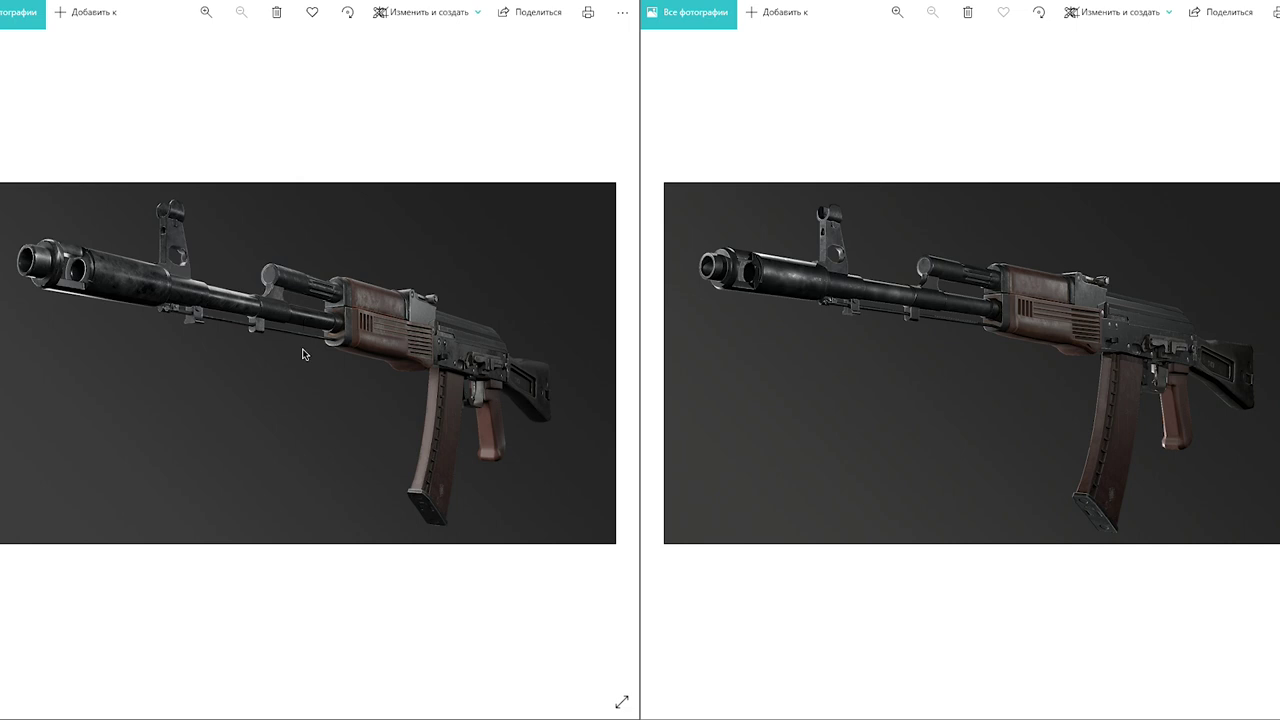
- Zoom the right and left renders in on the brown wooden handguard
scroll(1035, 380, "up", 2)
scroll(1025, 330, "up", 3)
scroll(1017, 283, "down", 1)
scroll(965, 341, "down", 1)
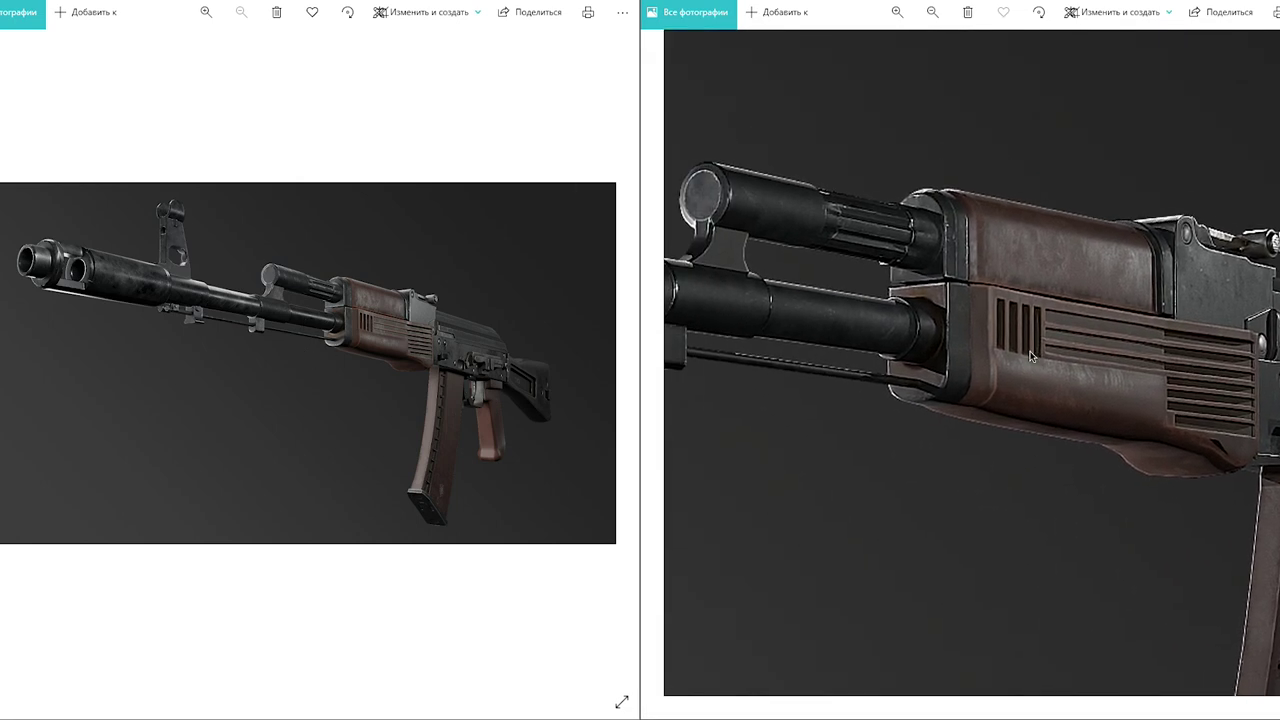
scroll(395, 303, "up", 3)
scroll(395, 303, "up", 1)
scroll(370, 283, "up", 1)
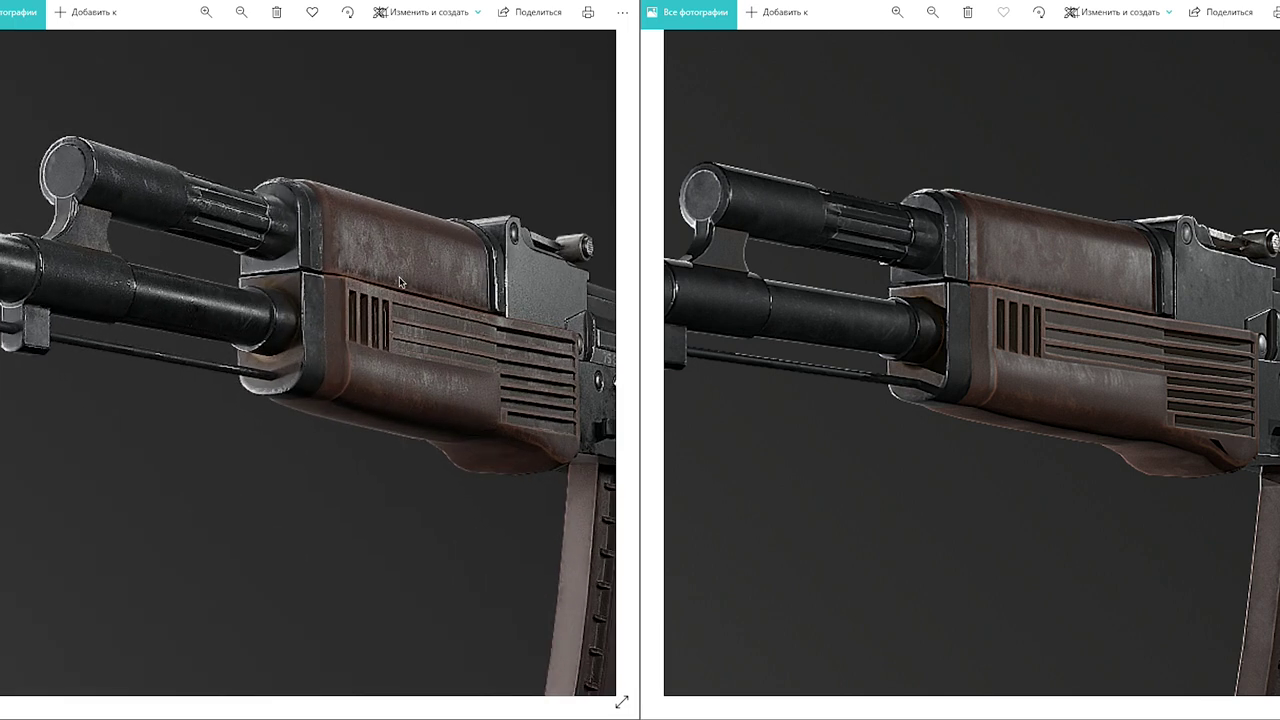
scroll(345, 262, "up", 1)
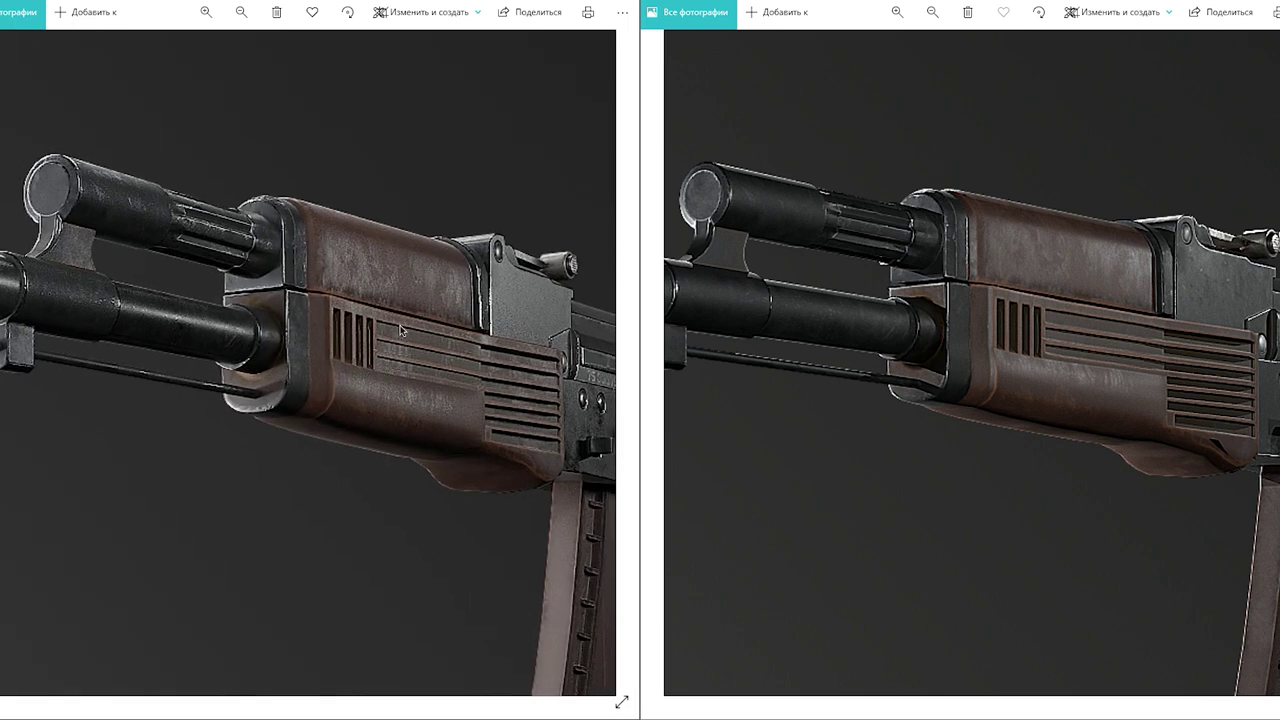
- Pan the left and right close-ups so both handguards line up
left_click_drag(393, 330, 402, 307)
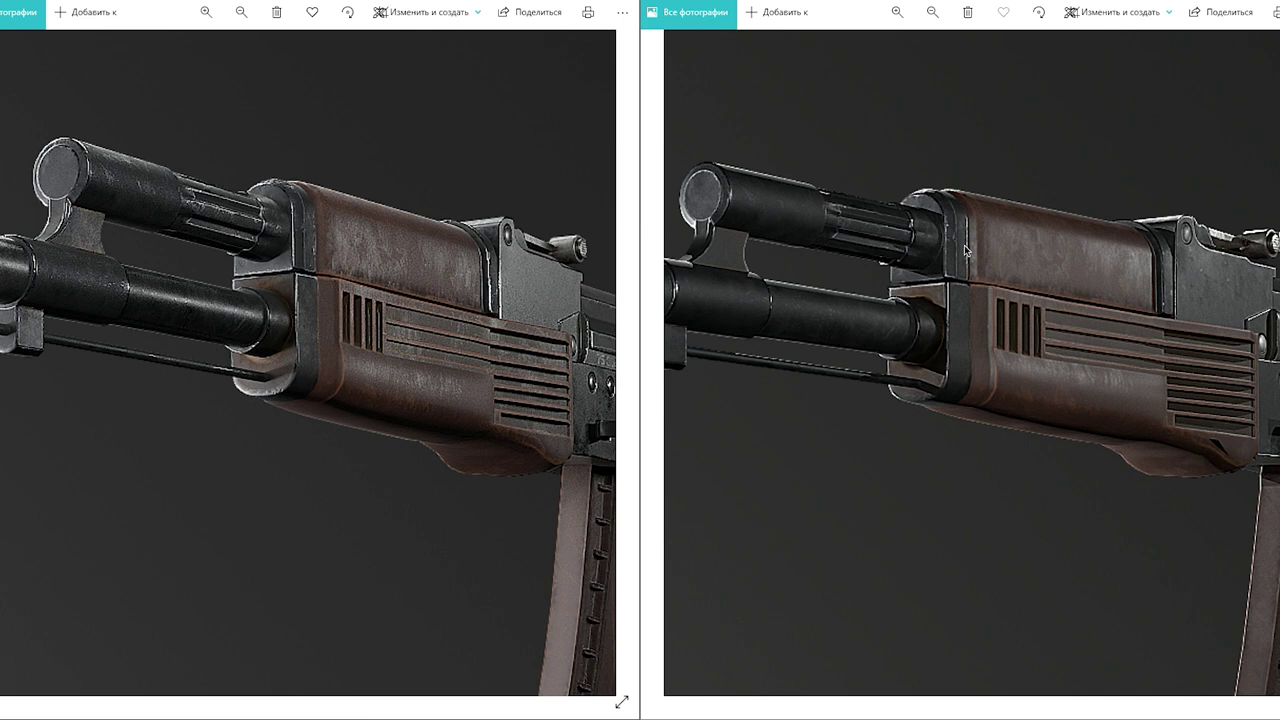
left_click_drag(1013, 305, 1025, 290)
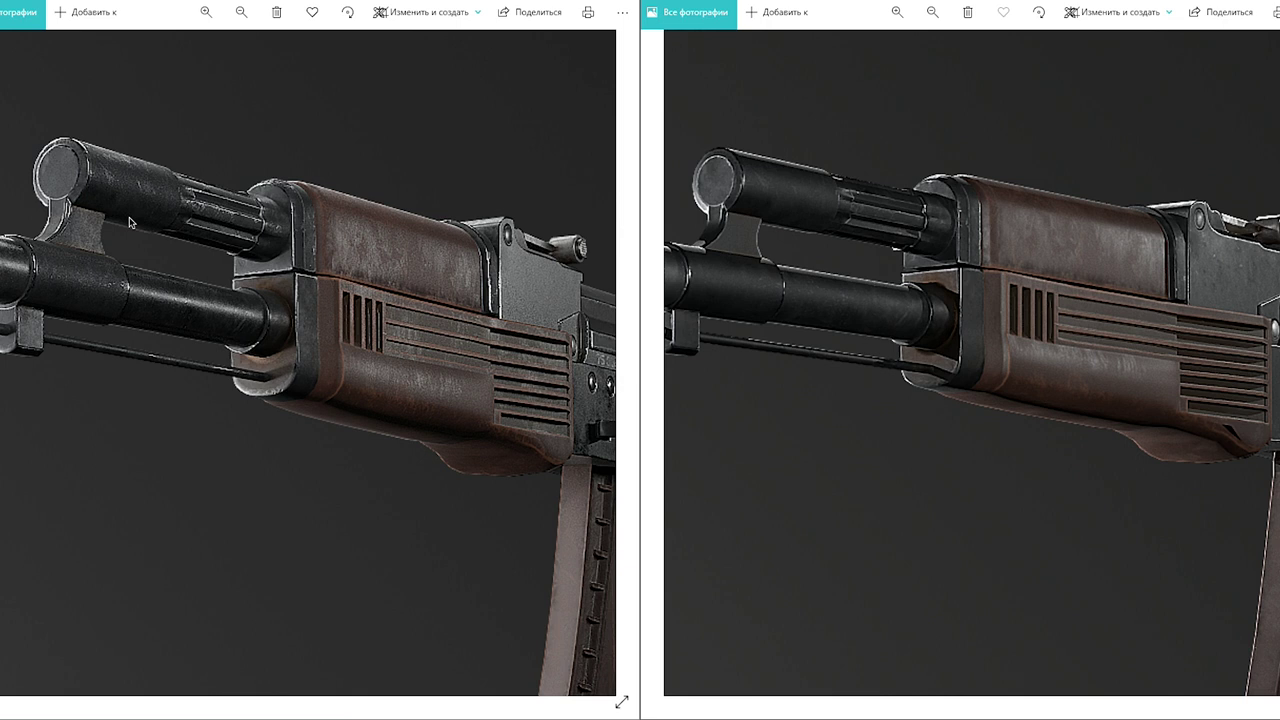
left_click_drag(155, 233, 180, 231)
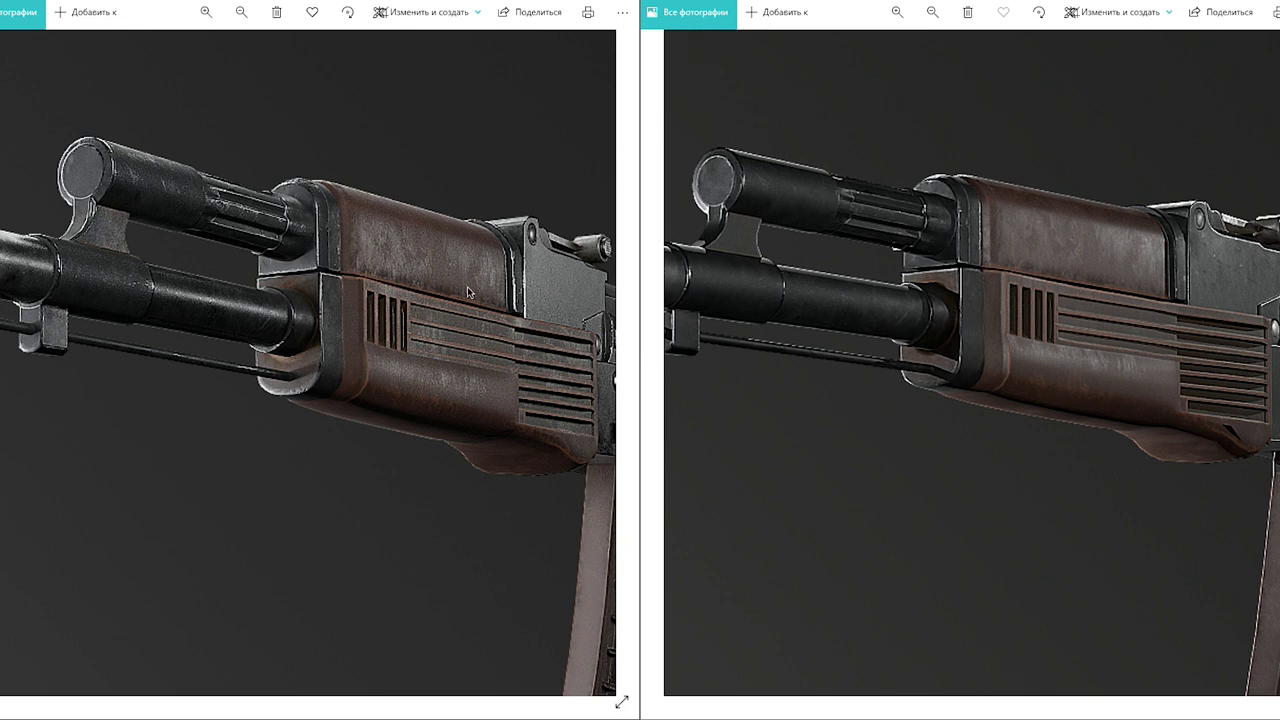
- Reframe both close-ups from the handguard to the muzzle brake and front sight
scroll(160, 215, "up", 2)
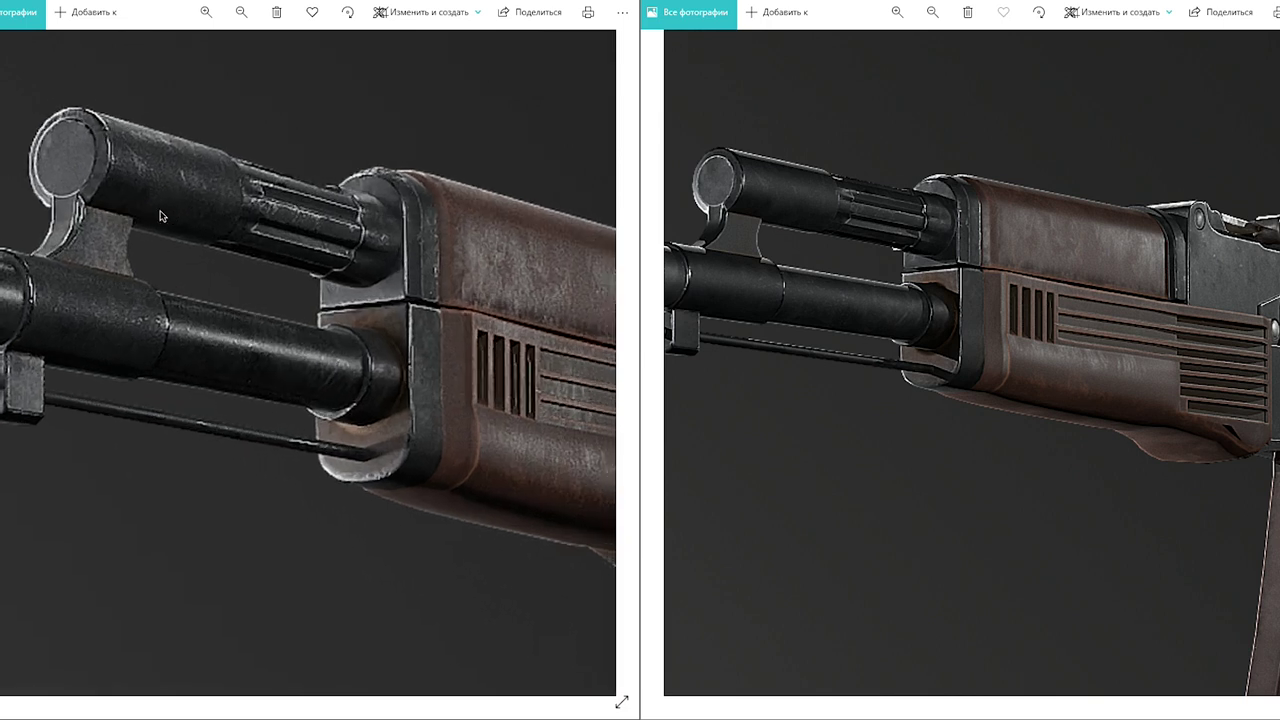
scroll(190, 190, "up", 1)
scroll(973, 234, "up", 2)
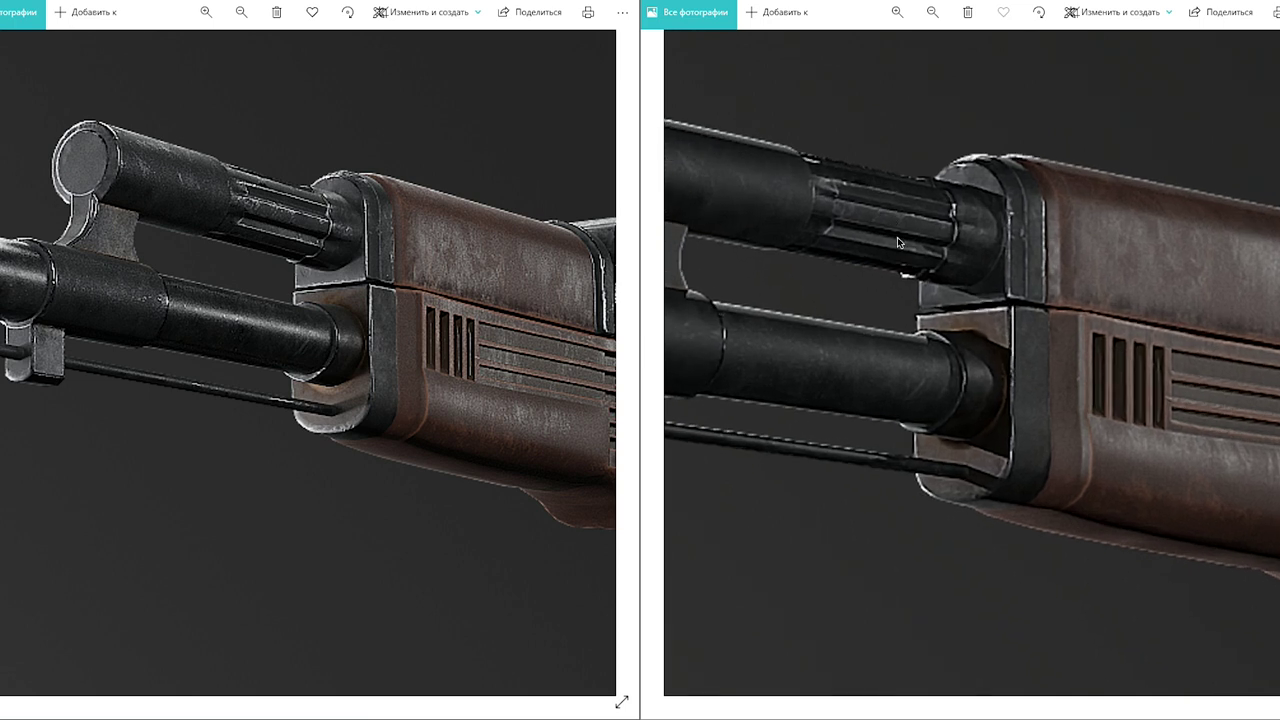
scroll(973, 234, "up", 1)
scroll(973, 234, "down", 1)
scroll(973, 234, "down", 1)
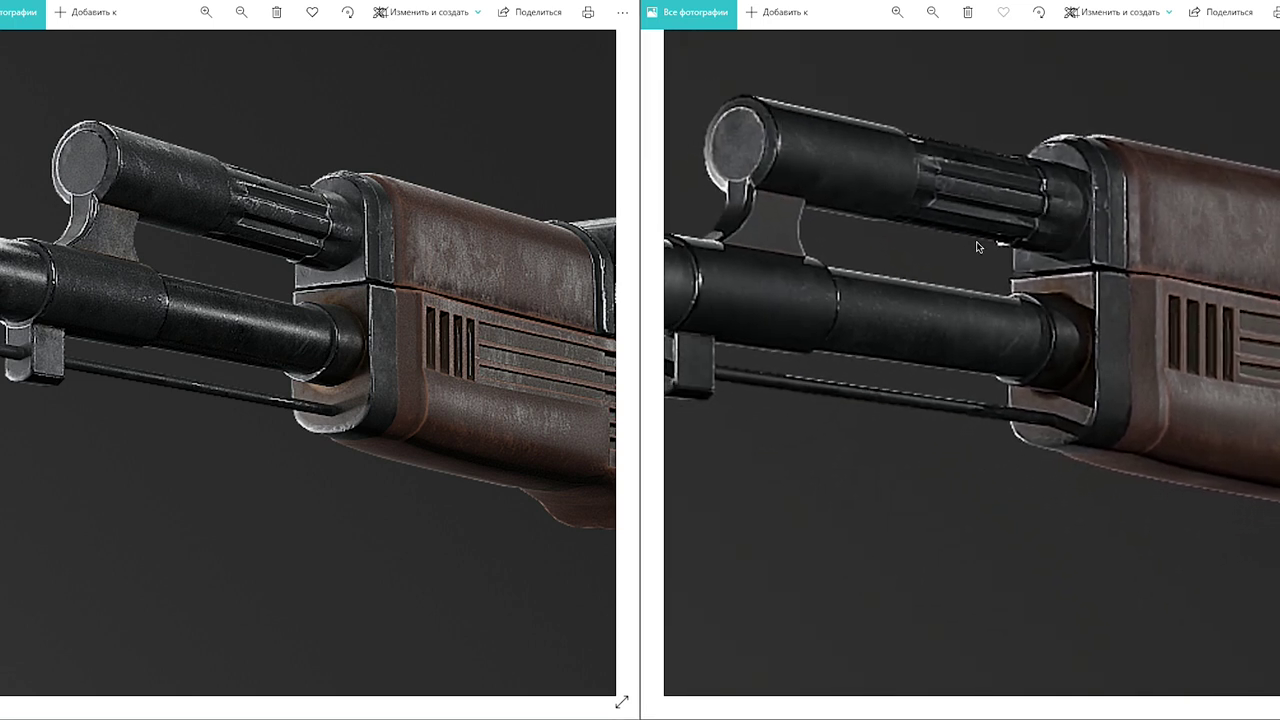
scroll(399, 265, "up", 1)
scroll(401, 268, "up", 1)
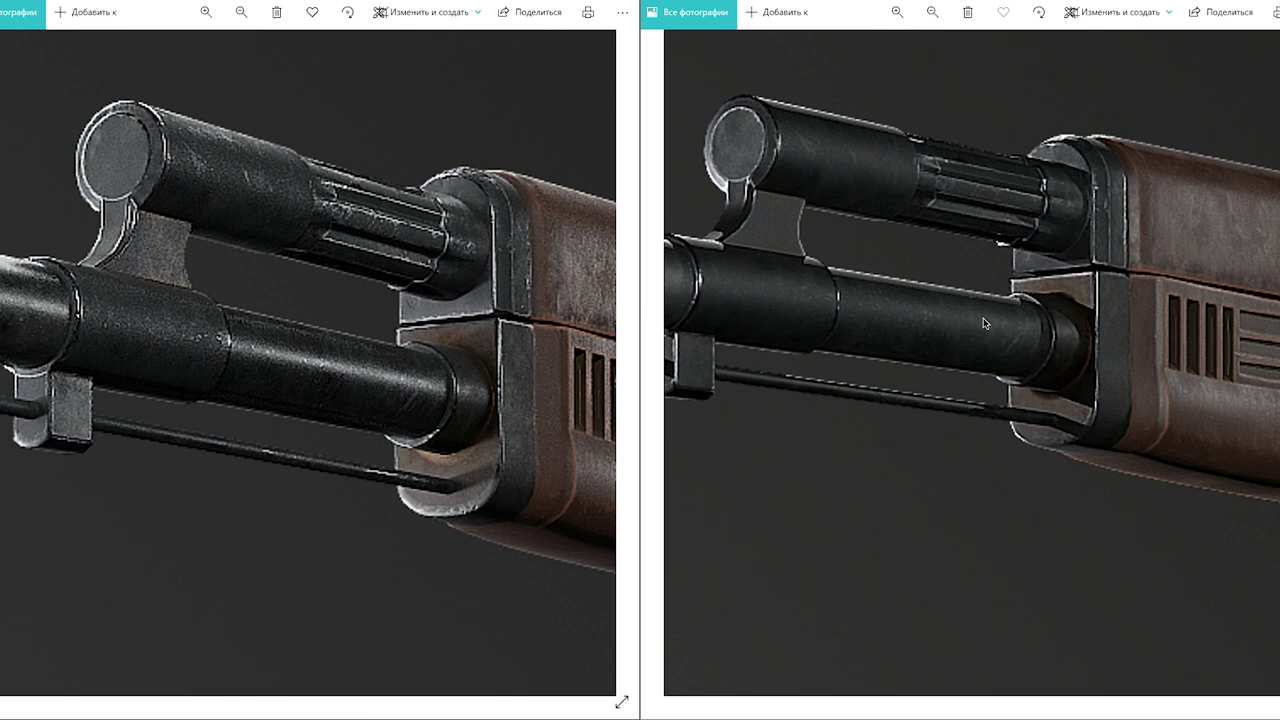
scroll(944, 266, "down", 2)
scroll(935, 255, "down", 2)
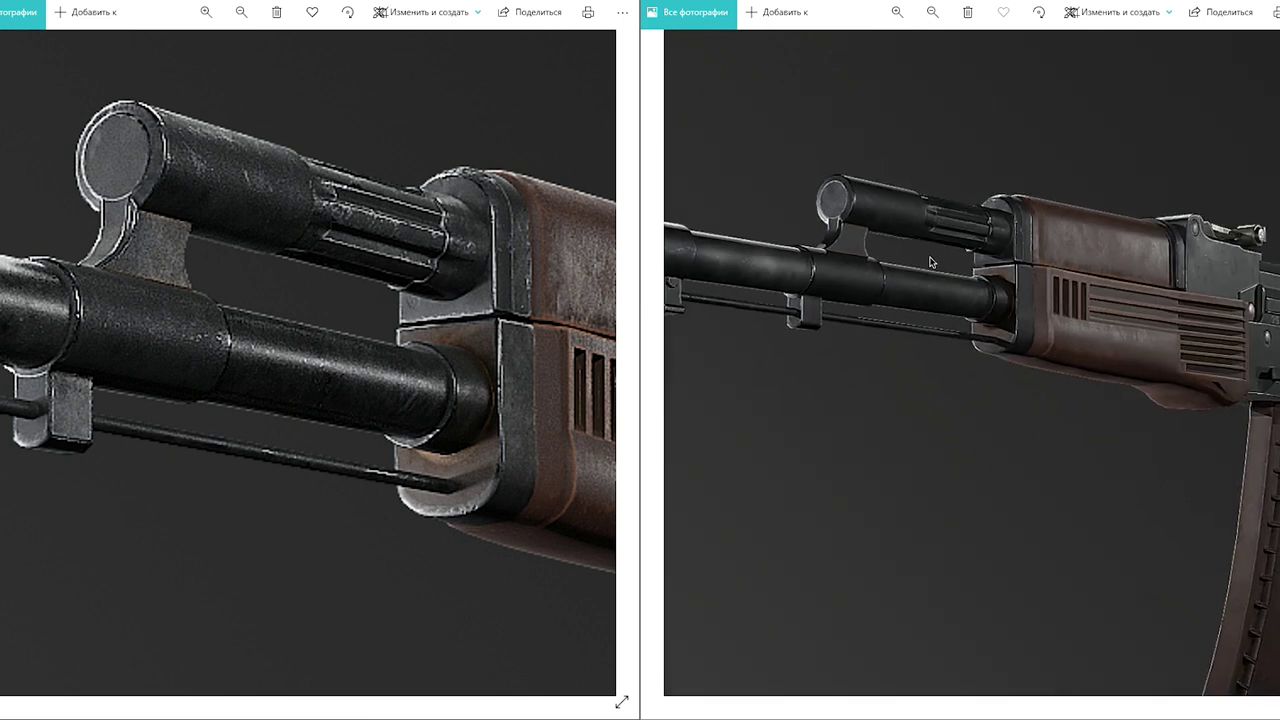
scroll(750, 212, "up", 1)
scroll(750, 212, "up", 1)
scroll(1040, 229, "up", 1)
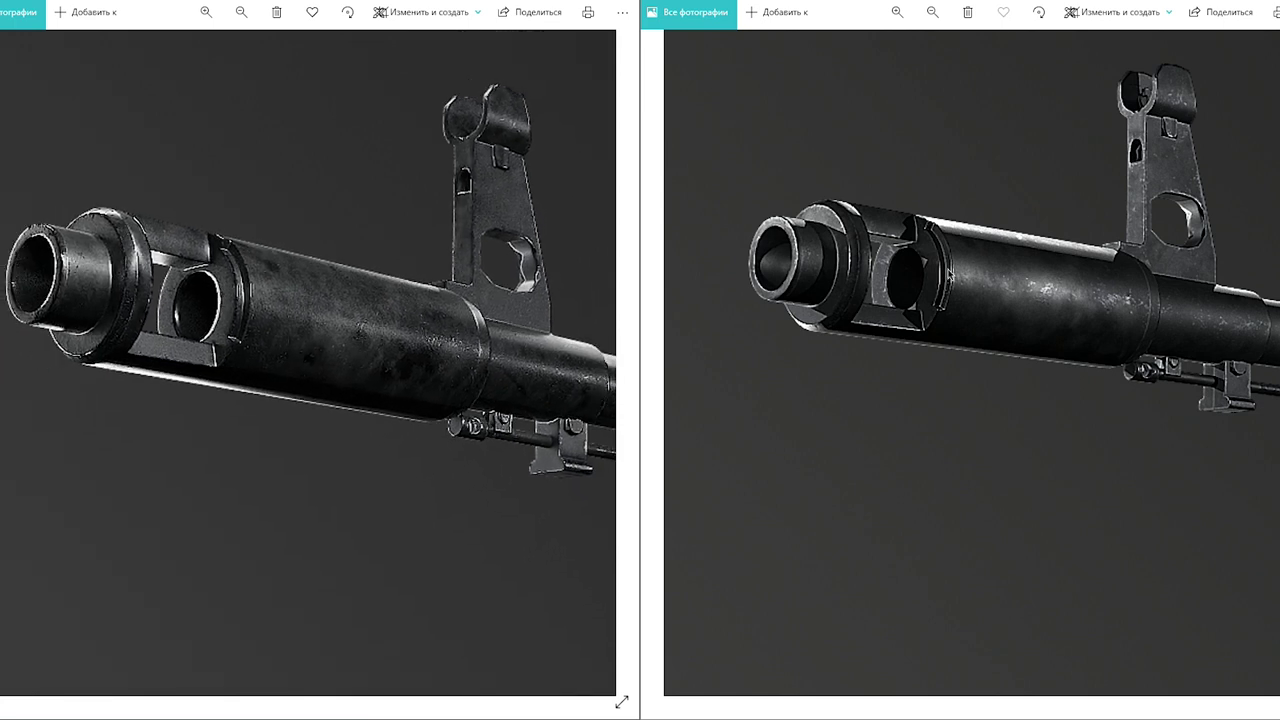
- Zoom further into the muzzle and pan more barrel into the right close-up
scroll(971, 363, "up", 1)
scroll(971, 363, "up", 1)
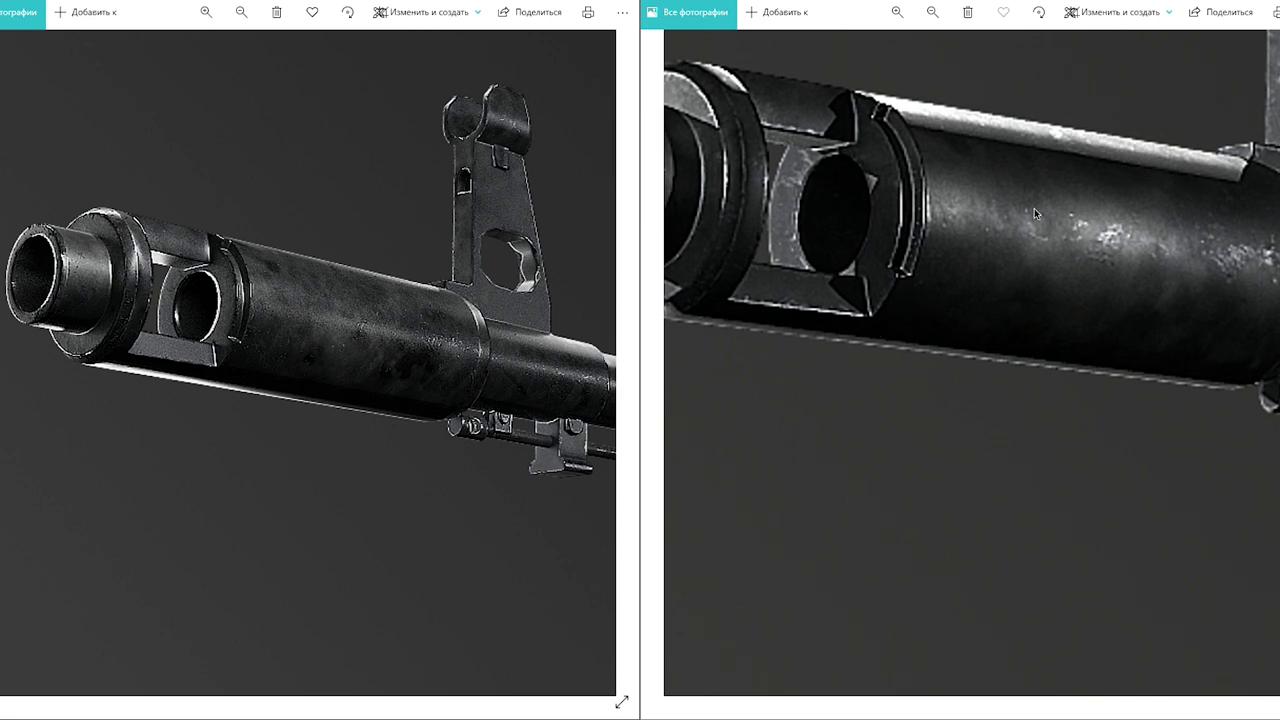
left_click_drag(936, 121, 896, 146)
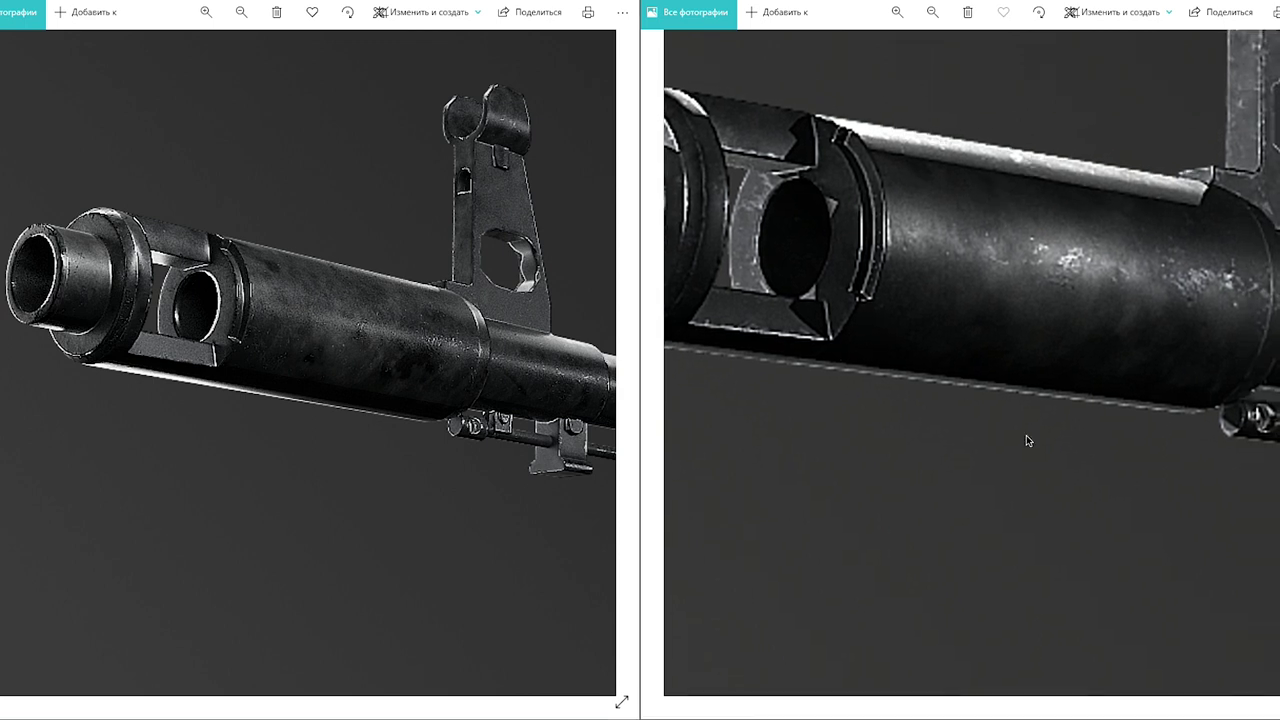
scroll(315, 308, "up", 1)
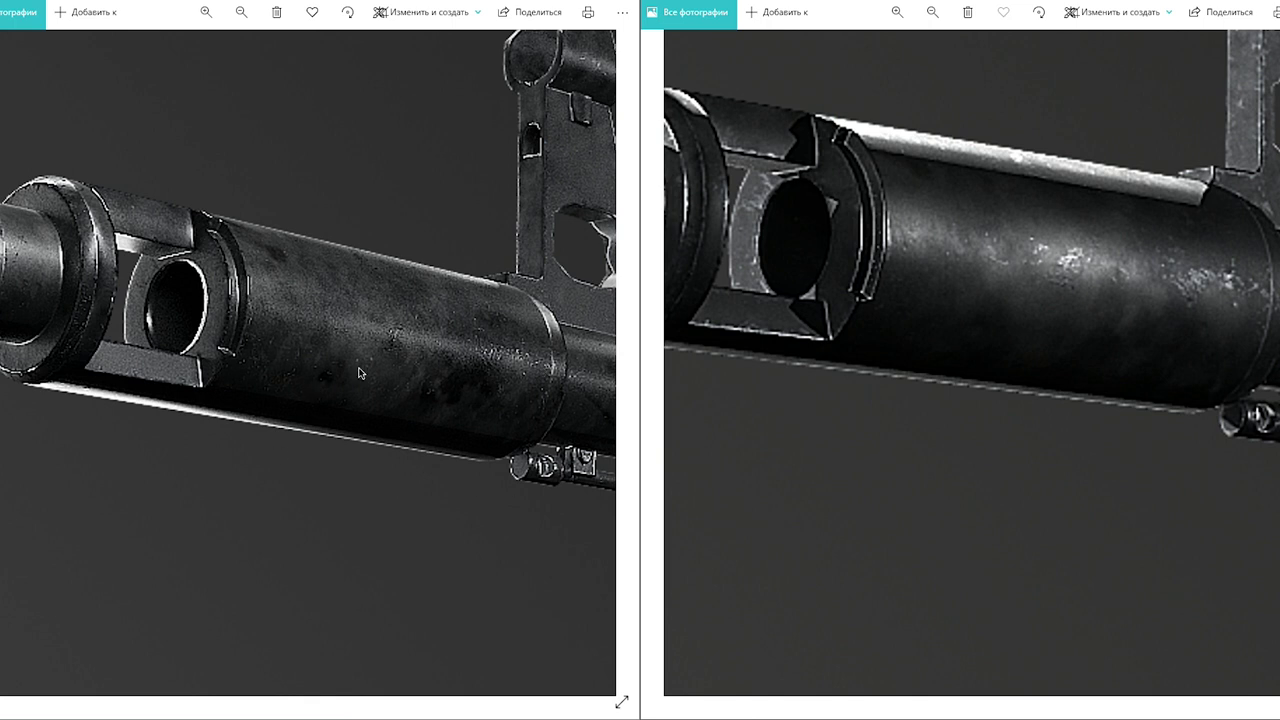
scroll(296, 375, "down", 2)
scroll(253, 263, "up", 1)
scroll(220, 235, "up", 2)
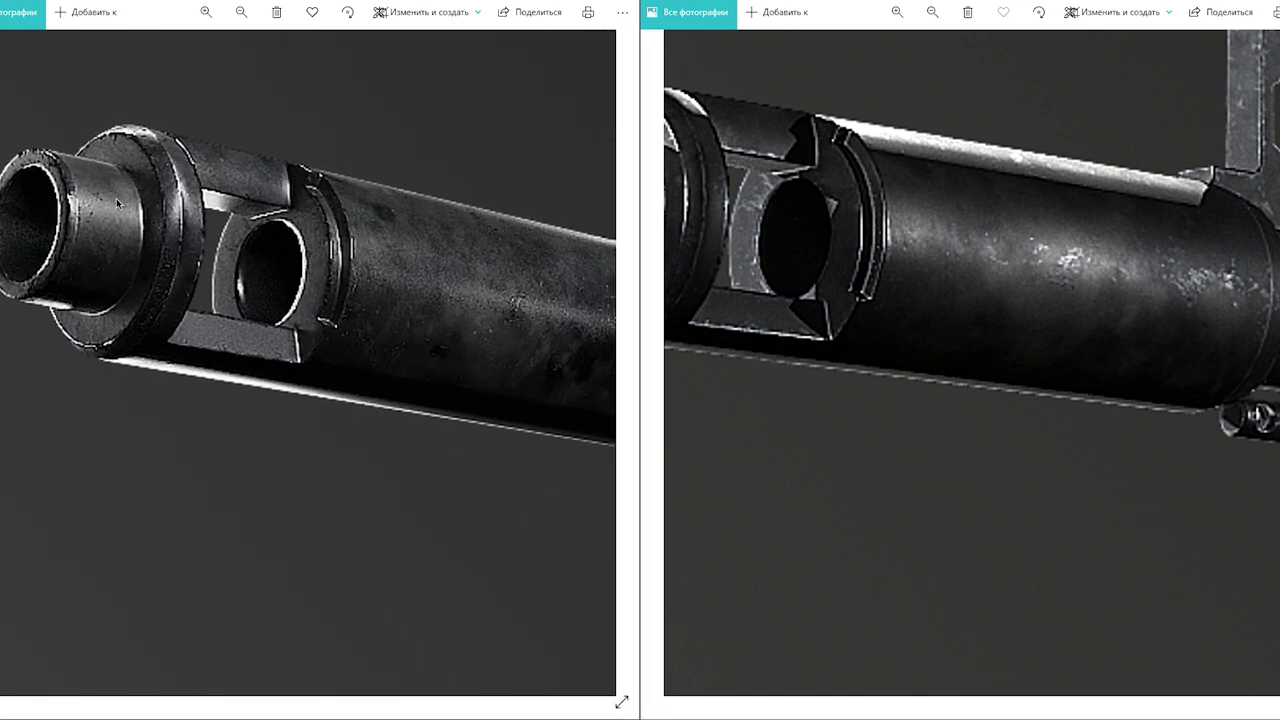
- Zoom both renders out until each whole rifle fits its window
scroll(953, 251, "down", 2)
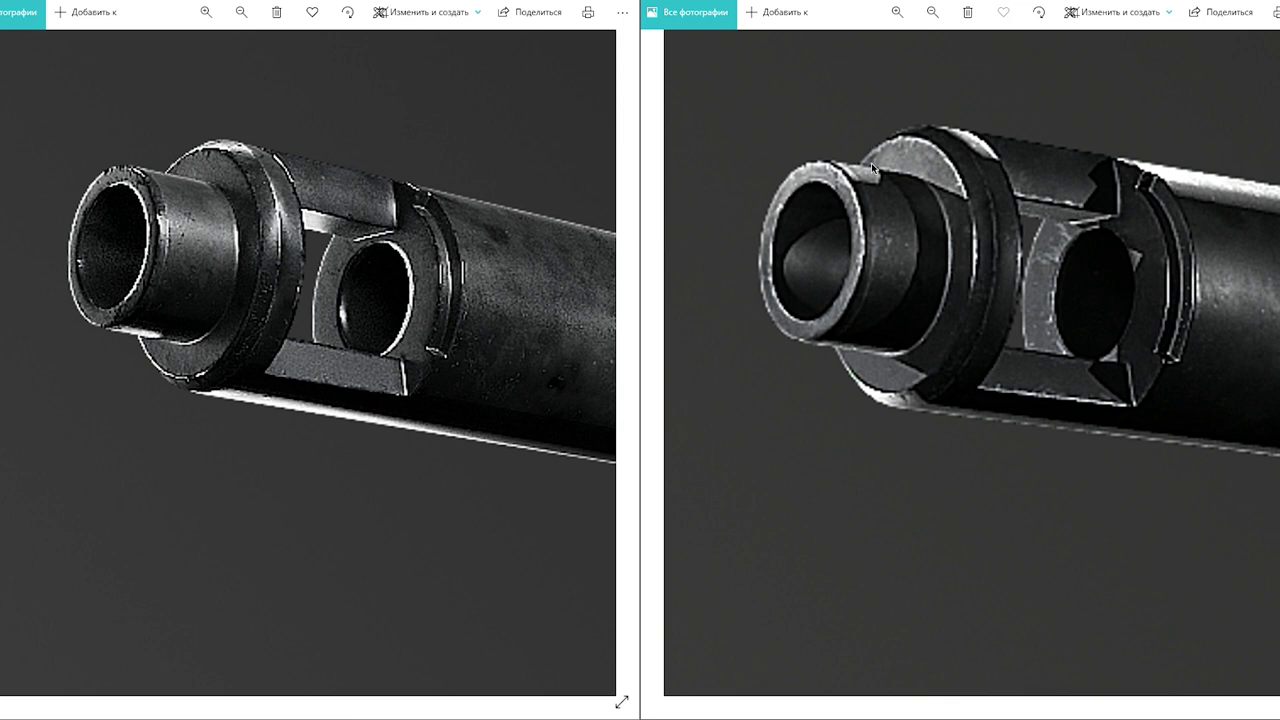
scroll(930, 245, "down", 2)
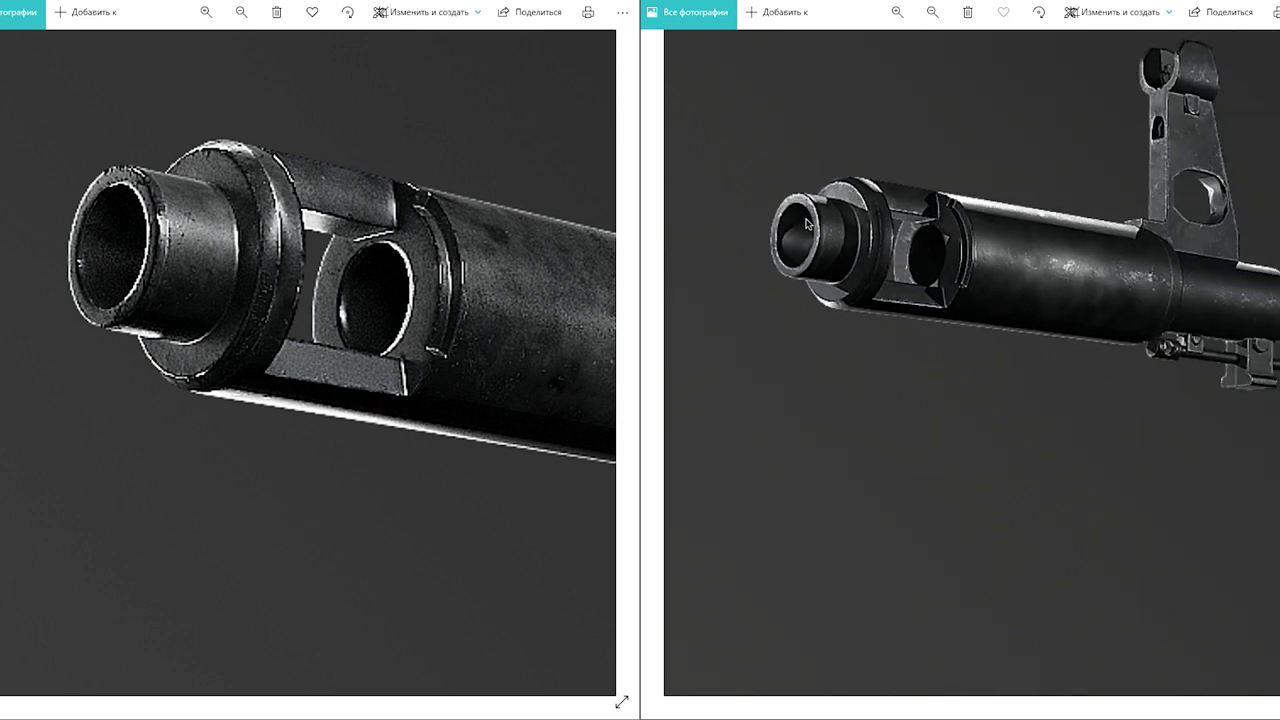
scroll(940, 265, "down", 2)
scroll(948, 282, "down", 2)
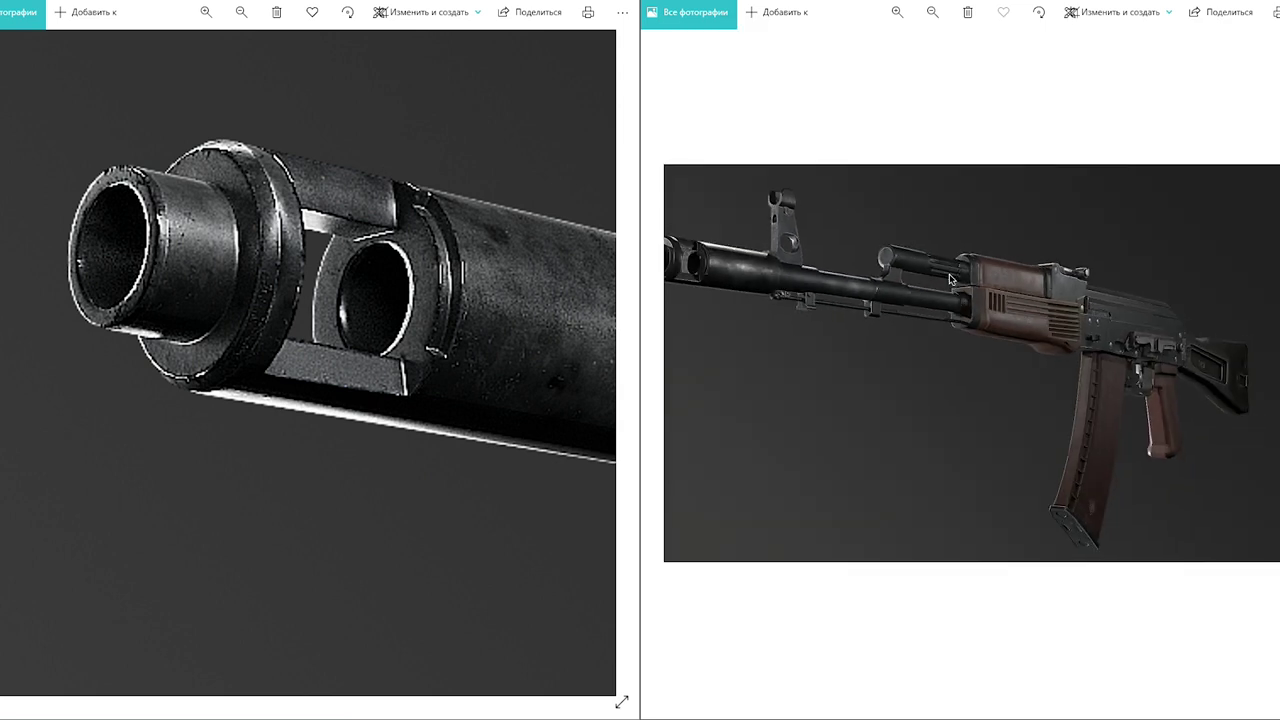
scroll(948, 282, "down", 1)
scroll(283, 275, "down", 2)
scroll(283, 275, "down", 3)
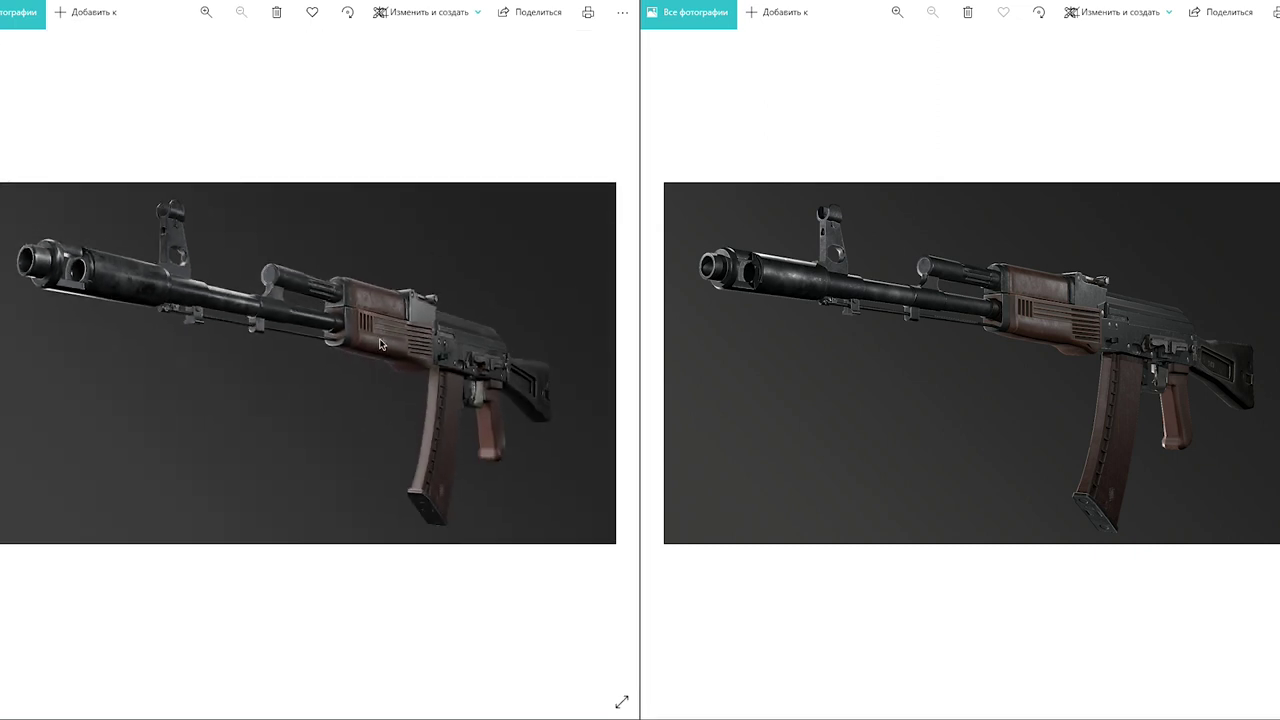
scroll(345, 335, "up", 1)
scroll(335, 320, "up", 1)
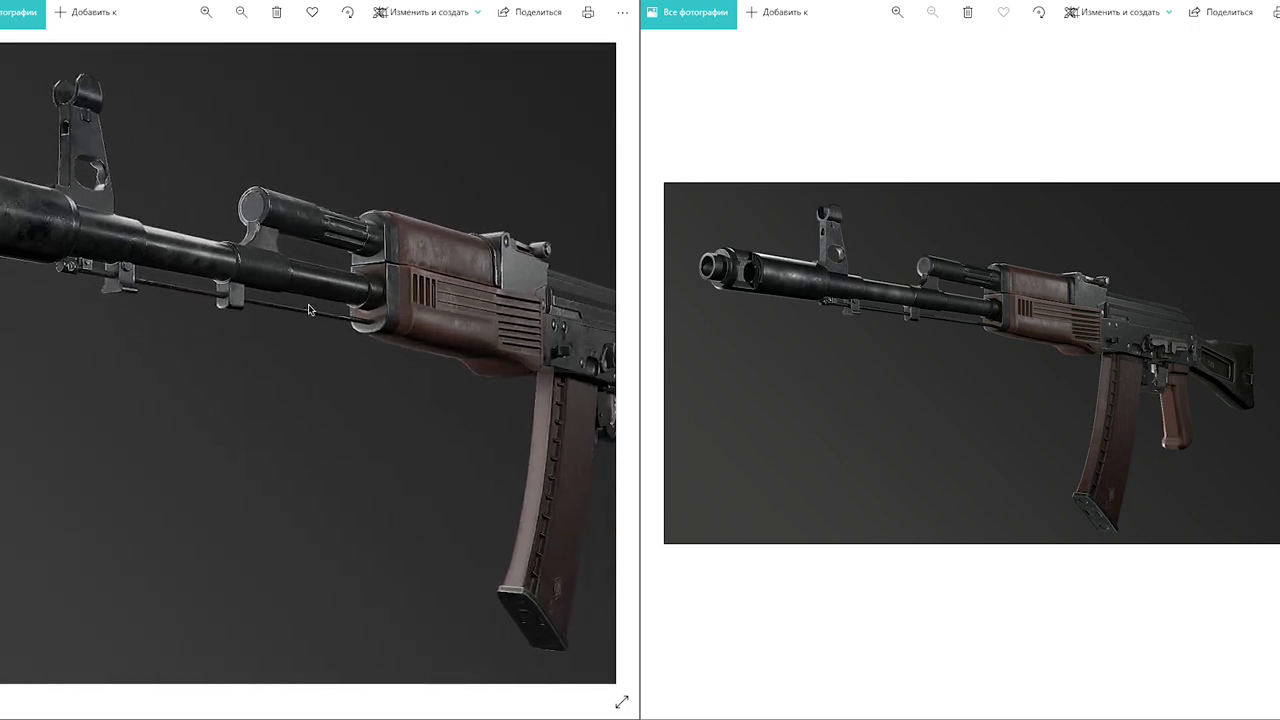
scroll(310, 297, "down", 2)
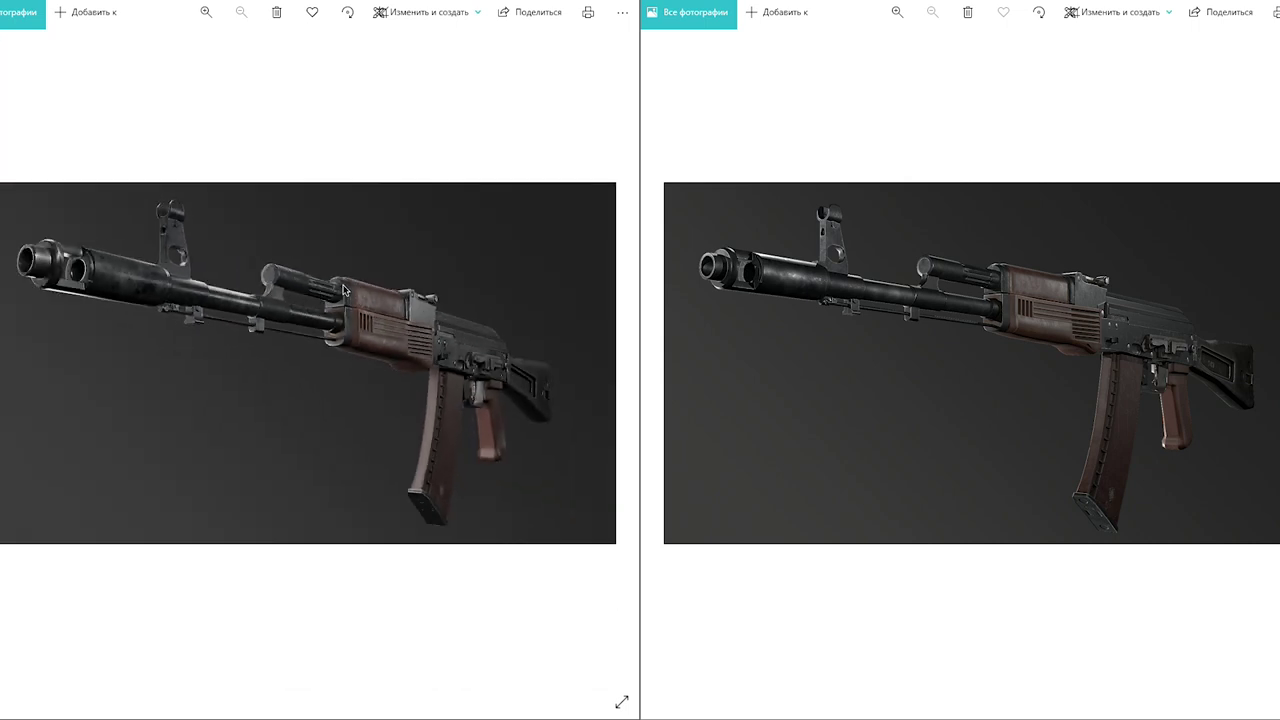
scroll(900, 305, "up", 2)
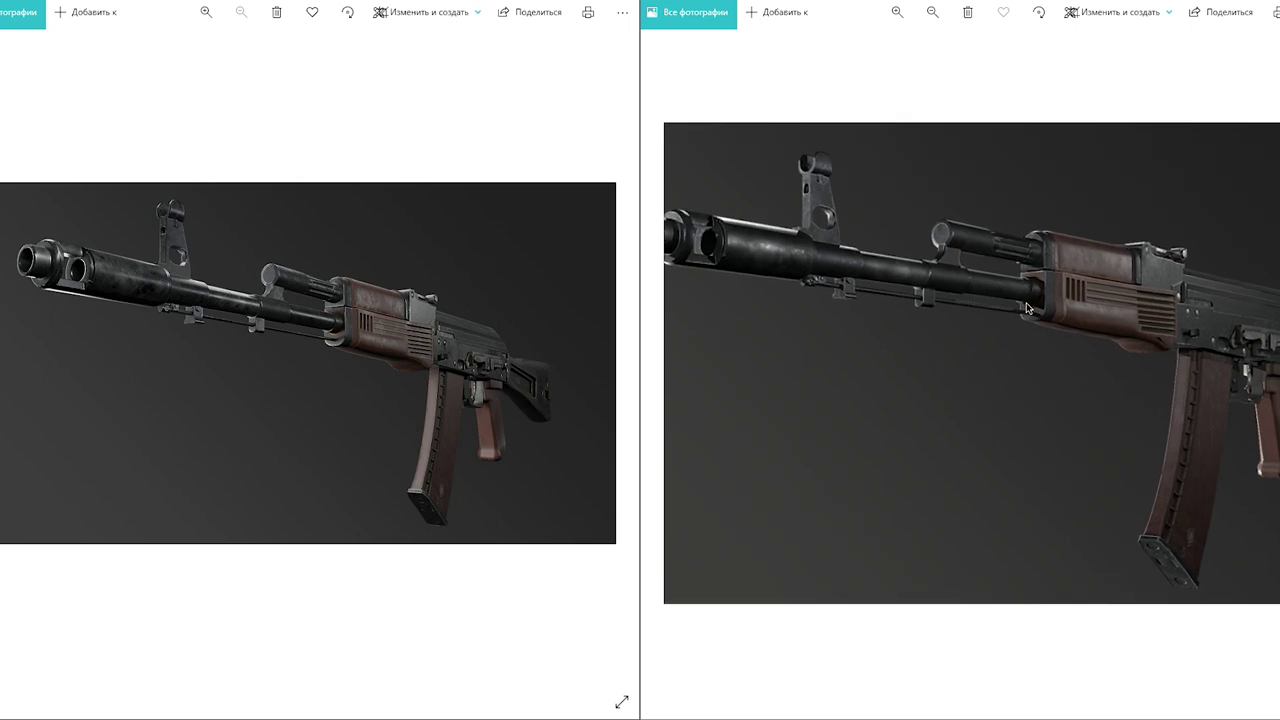
scroll(1009, 313, "down", 2)
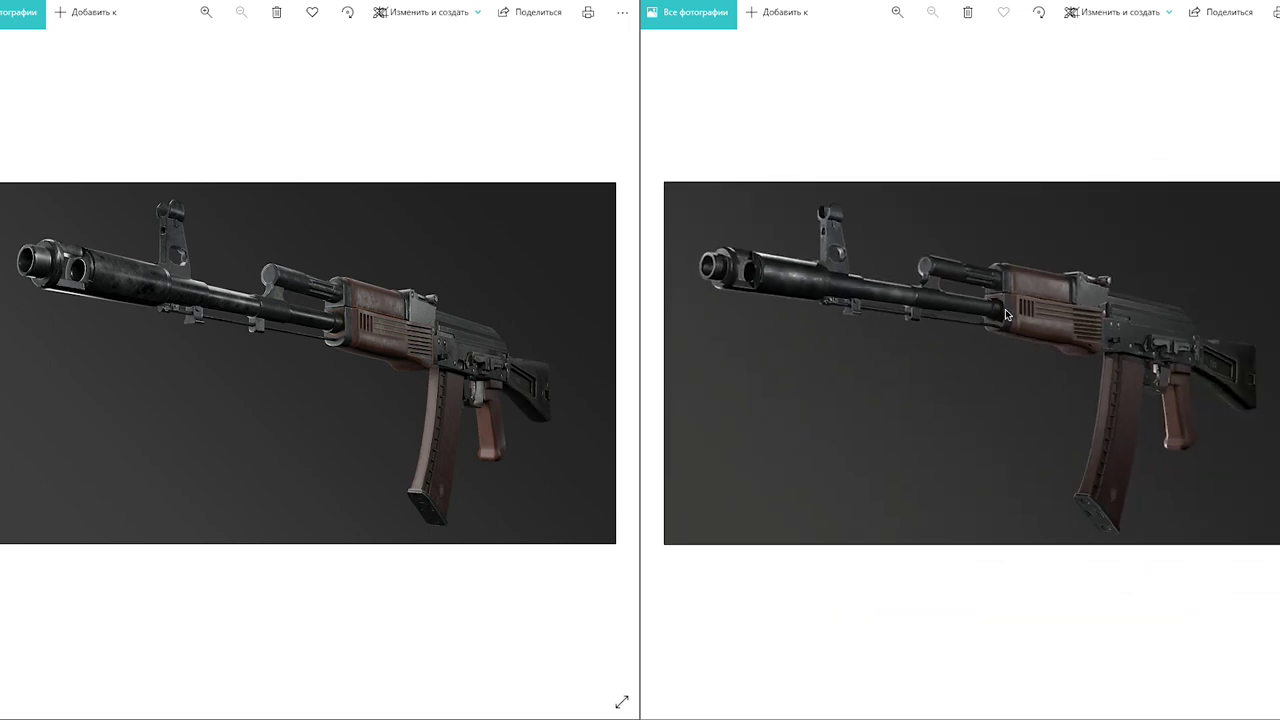